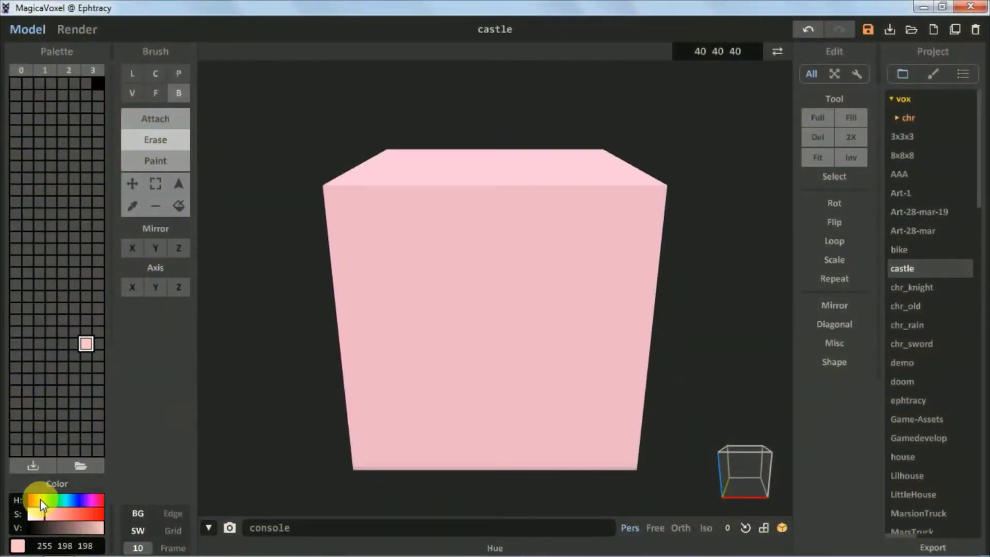
Set the working colour to cream (255 235 198) so the whole 40×40×40 block turns cream.
{"action": "left_click_drag", "start_coordinate": [41, 499], "coordinate": [37, 501]}
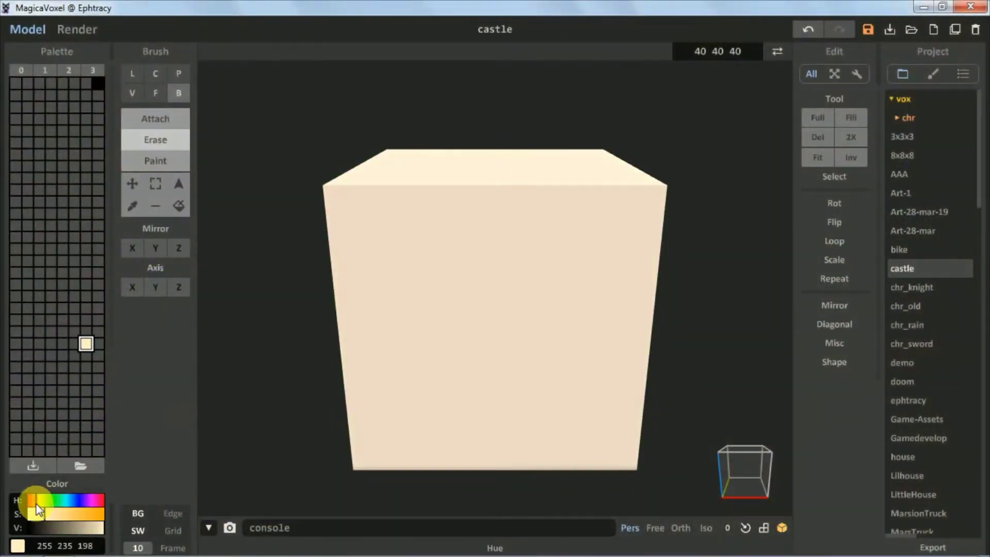
Erase the entire cream cube with Face mode and resize the model to 20×20×40.
{"action": "left_click", "coordinate": [156, 96]}
{"action": "left_click_drag", "start_coordinate": [495, 309], "coordinate": [506, 418]}
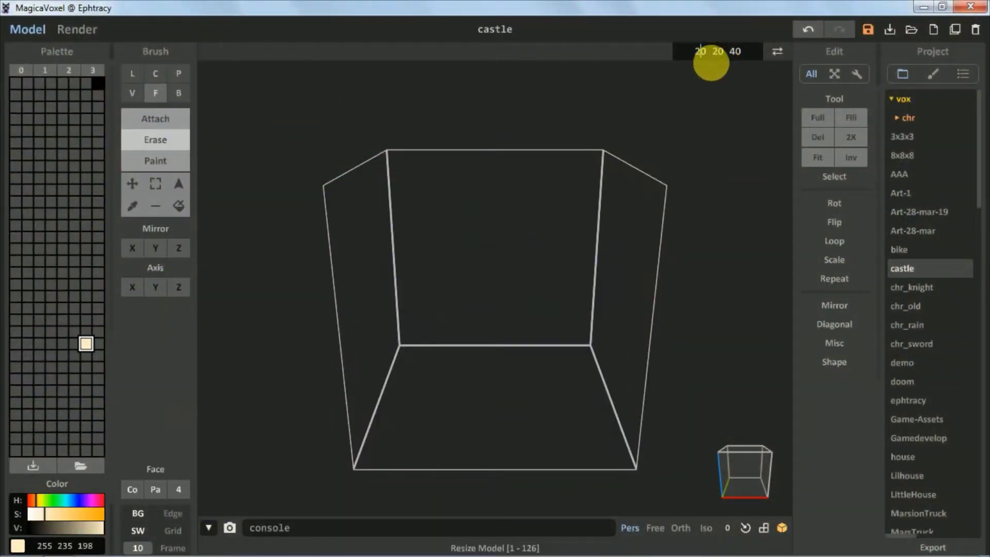
{"action": "key", "text": "Return"}
Place four mirrored size-3 cream blocks on the floor from the orthographic top view.
{"action": "left_click", "coordinate": [681, 528]}
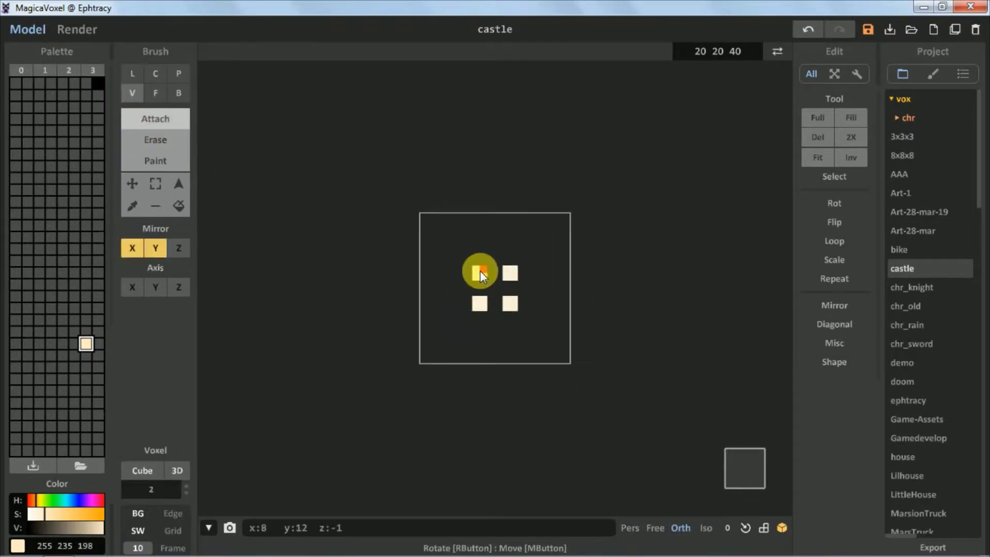
{"action": "scroll", "coordinate": [480, 271], "scroll_direction": "up", "scroll_amount": 2}
{"action": "scroll", "coordinate": [472, 264], "scroll_direction": "up", "scroll_amount": 1, "text": "ctrl"}
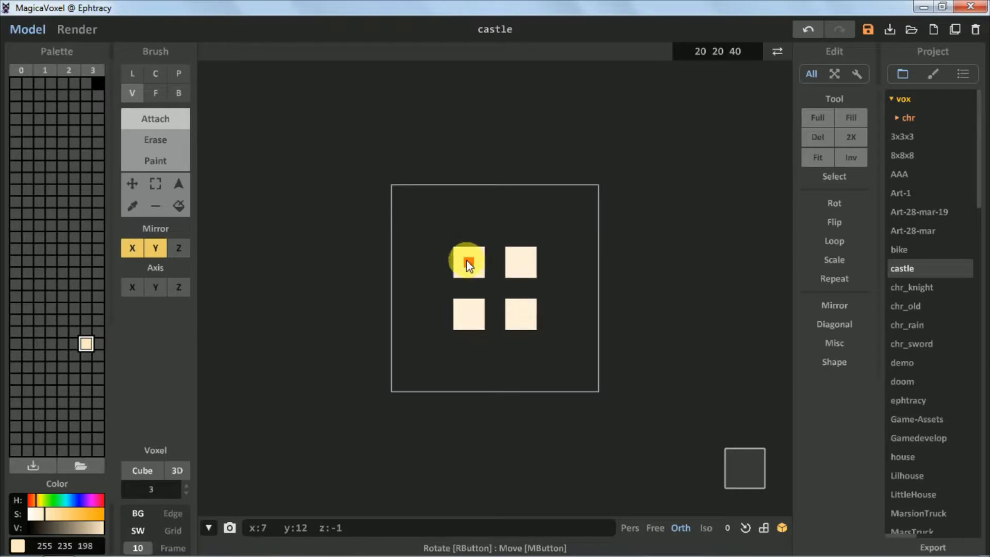
{"action": "right_click_drag", "start_coordinate": [493, 277], "coordinate": [565, 246]}
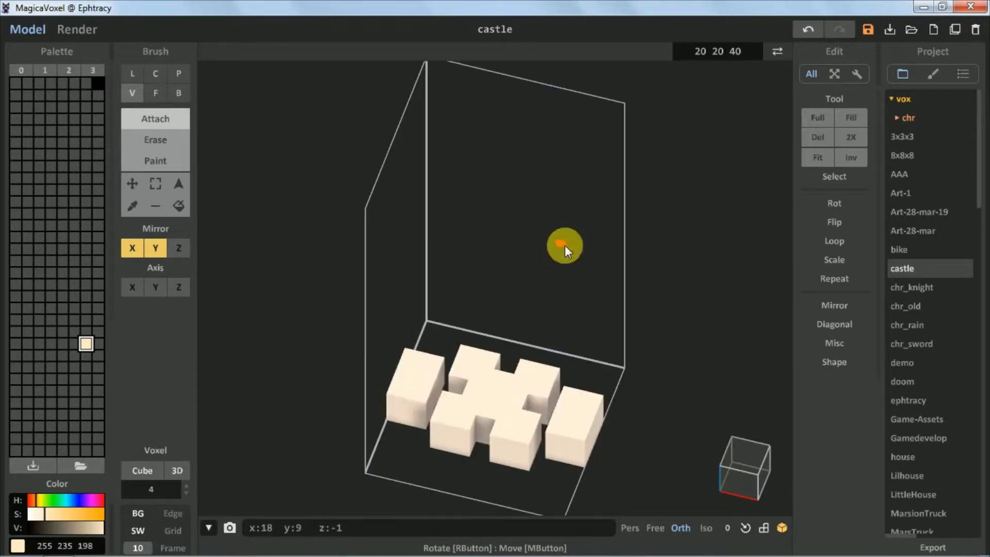
Attach small mirrored blocks around the sides of the square base.
{"action": "left_click", "coordinate": [741, 460]}
{"action": "right_click_drag", "start_coordinate": [492, 265], "coordinate": [541, 326]}
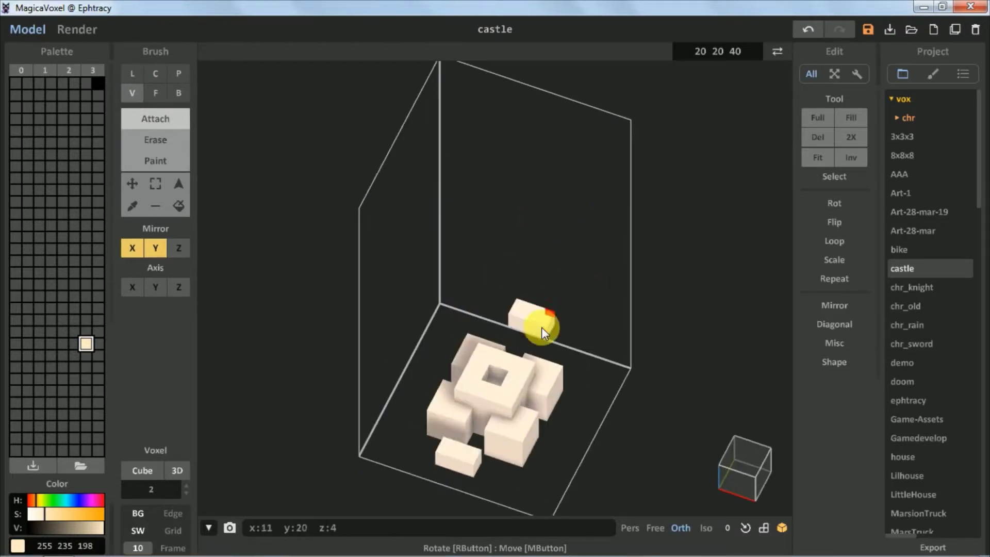
{"action": "mouse_move", "coordinate": [496, 370]}
{"action": "right_mouse_down"}
{"action": "mouse_move", "coordinate": [691, 357]}
{"action": "mouse_move", "coordinate": [626, 377]}
{"action": "right_mouse_up"}
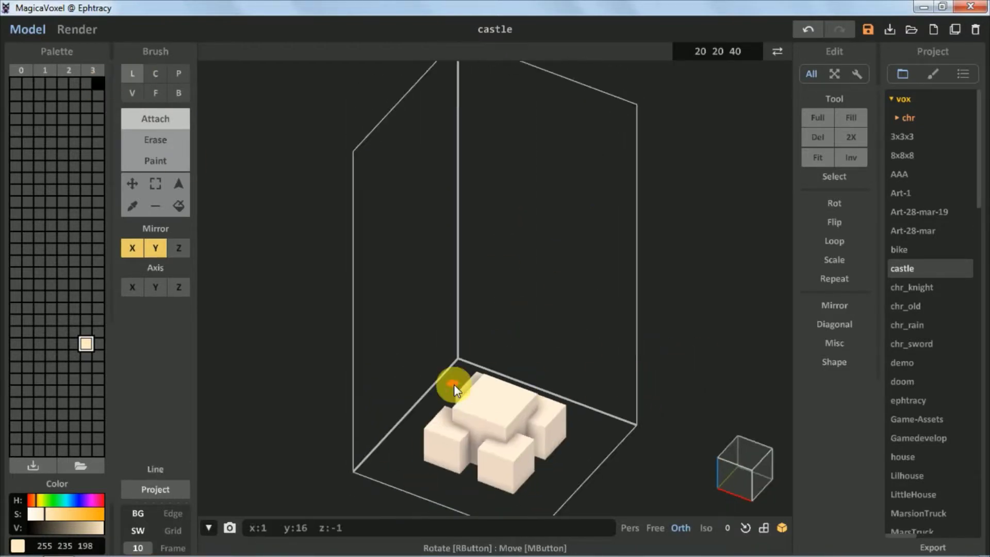
{"action": "right_click_drag", "start_coordinate": [453, 385], "coordinate": [160, 98]}
{"action": "mouse_move", "coordinate": [493, 413]}
{"action": "right_mouse_down"}
{"action": "mouse_move", "coordinate": [536, 436]}
{"action": "mouse_move", "coordinate": [498, 423]}
{"action": "mouse_move", "coordinate": [580, 311]}
{"action": "mouse_move", "coordinate": [593, 346]}
{"action": "mouse_move", "coordinate": [679, 346]}
{"action": "mouse_move", "coordinate": [379, 421]}
{"action": "right_mouse_up"}
{"action": "scroll", "coordinate": [498, 423], "scroll_direction": "up", "scroll_amount": 3}
{"action": "scroll", "coordinate": [593, 346], "scroll_direction": "up", "scroll_amount": 2}
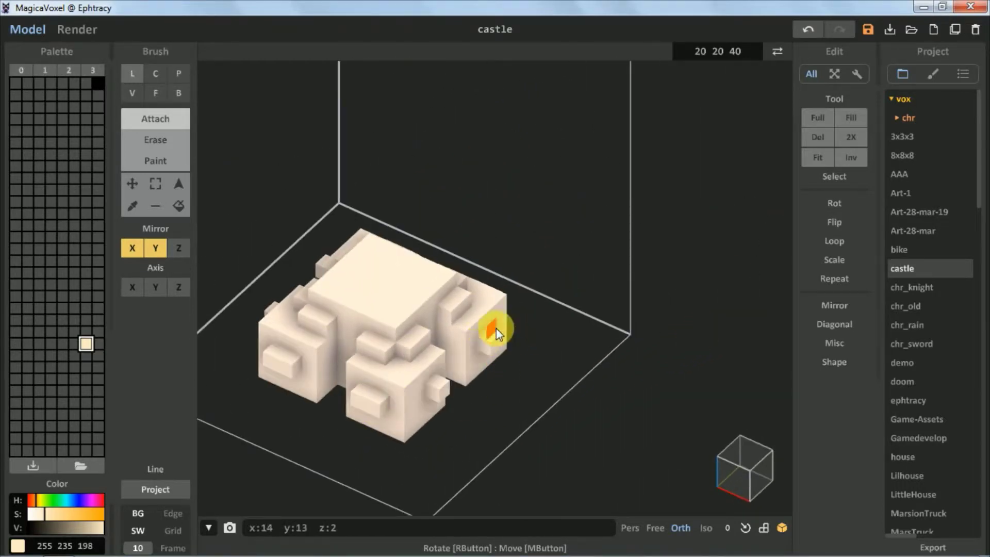
{"action": "mouse_move", "coordinate": [496, 332]}
{"action": "right_mouse_down"}
{"action": "mouse_move", "coordinate": [515, 299]}
{"action": "mouse_move", "coordinate": [388, 297]}
{"action": "mouse_move", "coordinate": [168, 90]}
{"action": "right_mouse_up"}
Extrude the base's centre face upward into a tall cream column.
{"action": "mouse_move", "coordinate": [426, 280]}
{"action": "right_mouse_down"}
{"action": "mouse_move", "coordinate": [530, 272]}
{"action": "mouse_move", "coordinate": [474, 294]}
{"action": "mouse_move", "coordinate": [438, 160]}
{"action": "mouse_move", "coordinate": [735, 456]}
{"action": "right_mouse_up"}
{"action": "left_click", "coordinate": [734, 462]}
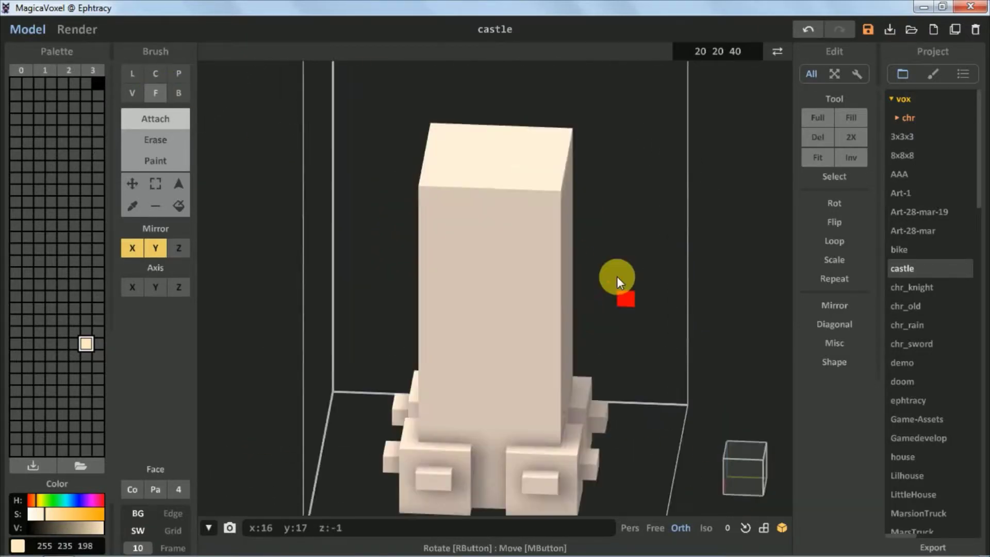
{"action": "left_click", "coordinate": [132, 93]}
{"action": "scroll", "coordinate": [480, 285], "scroll_direction": "up", "scroll_amount": 2}
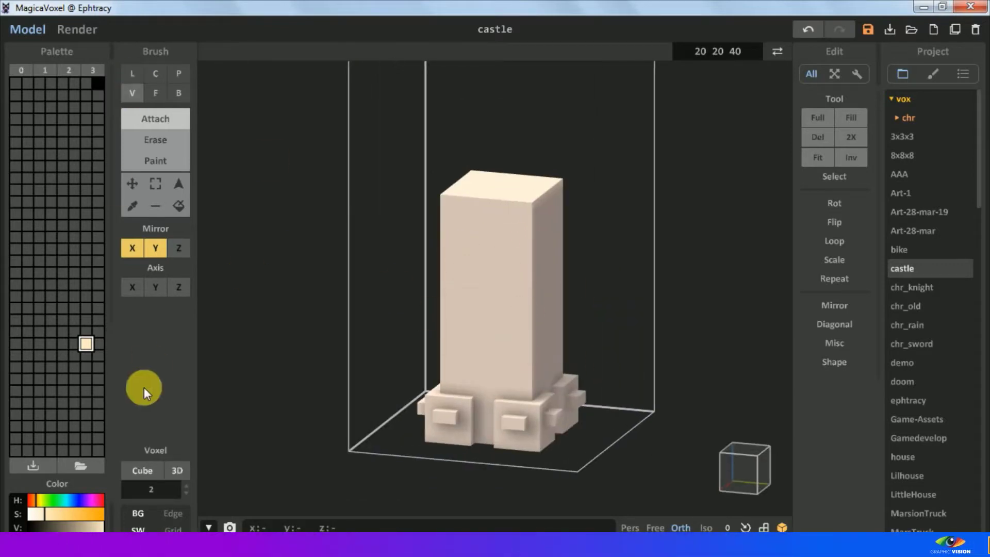
Attach small size-1 boxes to the column's face with X/Y mirroring on.
{"action": "left_click", "coordinate": [162, 471]}
{"action": "left_click", "coordinate": [479, 311]}
{"action": "scroll", "coordinate": [478, 311], "scroll_direction": "up", "scroll_amount": 1}
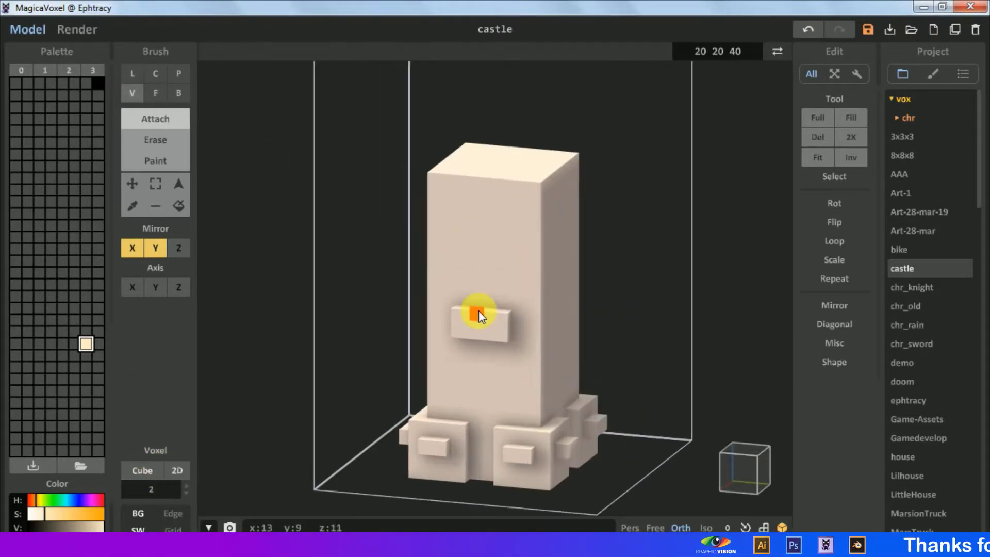
{"action": "scroll", "coordinate": [482, 335], "scroll_direction": "up", "scroll_amount": 2}
{"action": "mouse_move", "coordinate": [481, 335]}
{"action": "right_mouse_down"}
{"action": "mouse_move", "coordinate": [530, 375]}
{"action": "mouse_move", "coordinate": [530, 444]}
{"action": "mouse_move", "coordinate": [466, 413]}
{"action": "right_mouse_up"}
{"action": "key", "text": "1"}
Add mirrored rows of protruding ledge boxes up the column sides in front view.
{"action": "left_click", "coordinate": [546, 376]}
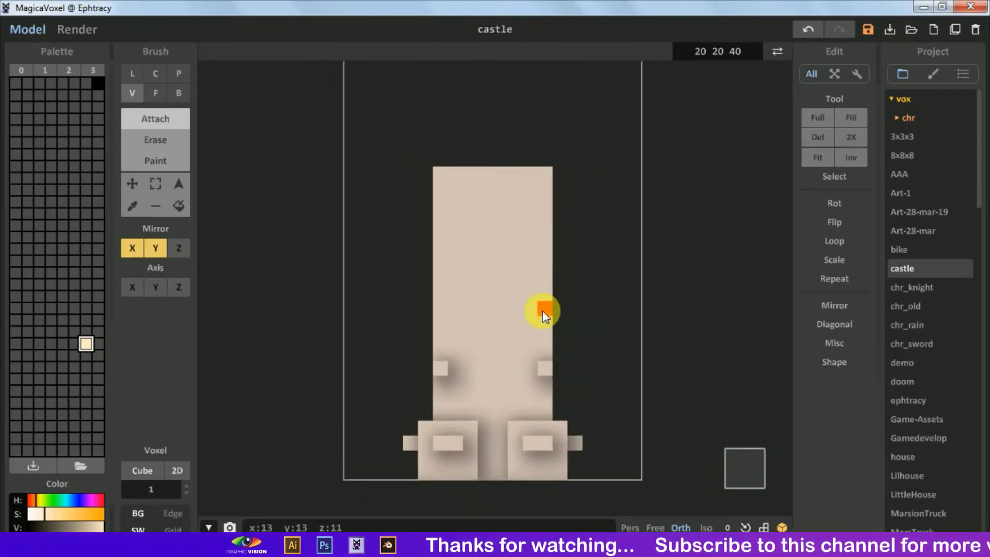
{"action": "left_click", "coordinate": [544, 309]}
{"action": "left_click", "coordinate": [544, 249]}
{"action": "mouse_move", "coordinate": [618, 289]}
{"action": "right_mouse_down"}
{"action": "mouse_move", "coordinate": [493, 311]}
{"action": "mouse_move", "coordinate": [666, 398]}
{"action": "mouse_move", "coordinate": [478, 283]}
{"action": "right_mouse_up"}
{"action": "left_click", "coordinate": [478, 283]}
{"action": "left_click", "coordinate": [474, 341]}
Orbit around the tower to check the ledges and ribs from every side.
{"action": "mouse_move", "coordinate": [474, 340]}
{"action": "right_mouse_down"}
{"action": "mouse_move", "coordinate": [590, 393]}
{"action": "mouse_move", "coordinate": [534, 395]}
{"action": "right_mouse_up"}
{"action": "mouse_move", "coordinate": [524, 280]}
{"action": "right_mouse_down"}
{"action": "mouse_move", "coordinate": [520, 327]}
{"action": "mouse_move", "coordinate": [414, 290]}
{"action": "right_mouse_up"}
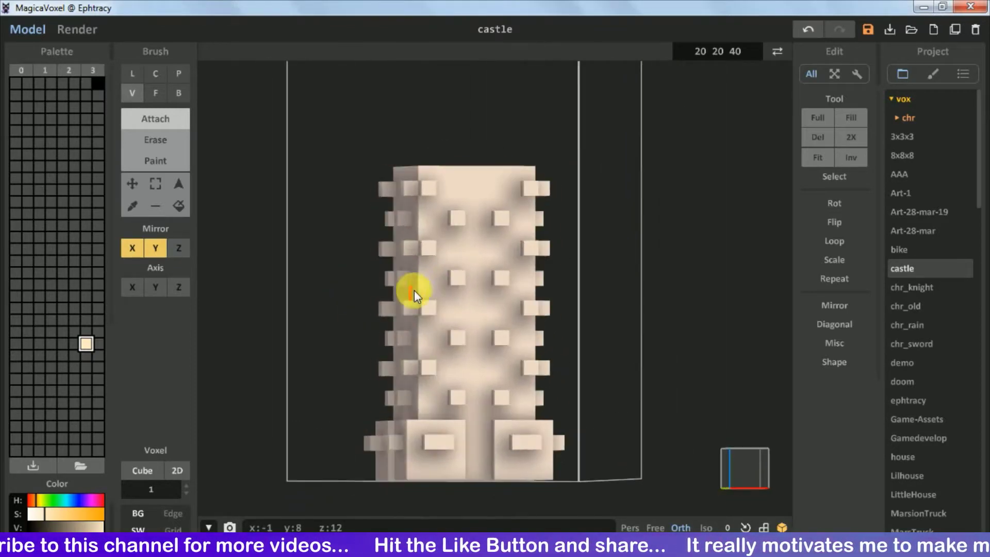
{"action": "right_click_drag", "start_coordinate": [499, 417], "coordinate": [432, 384]}
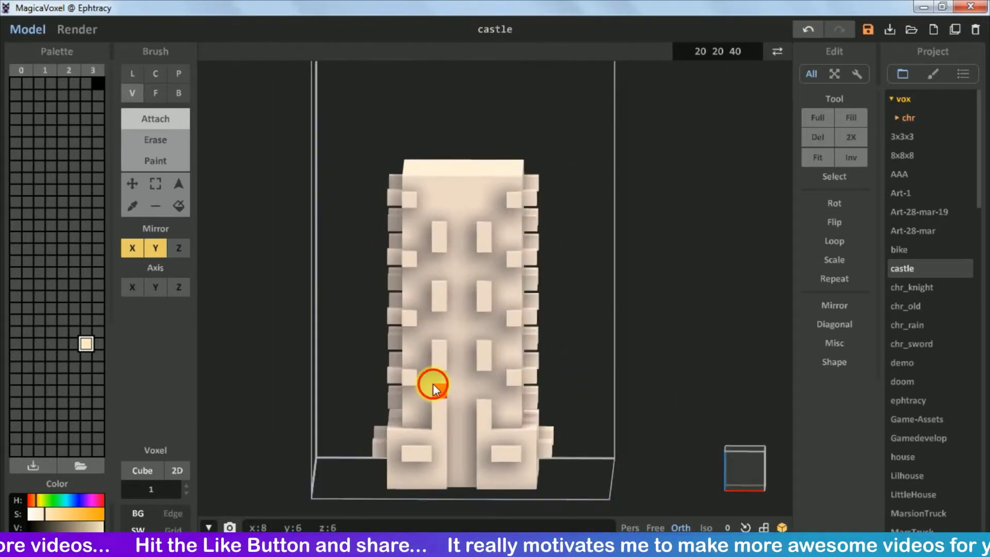
{"action": "right_click_drag", "start_coordinate": [438, 318], "coordinate": [503, 363]}
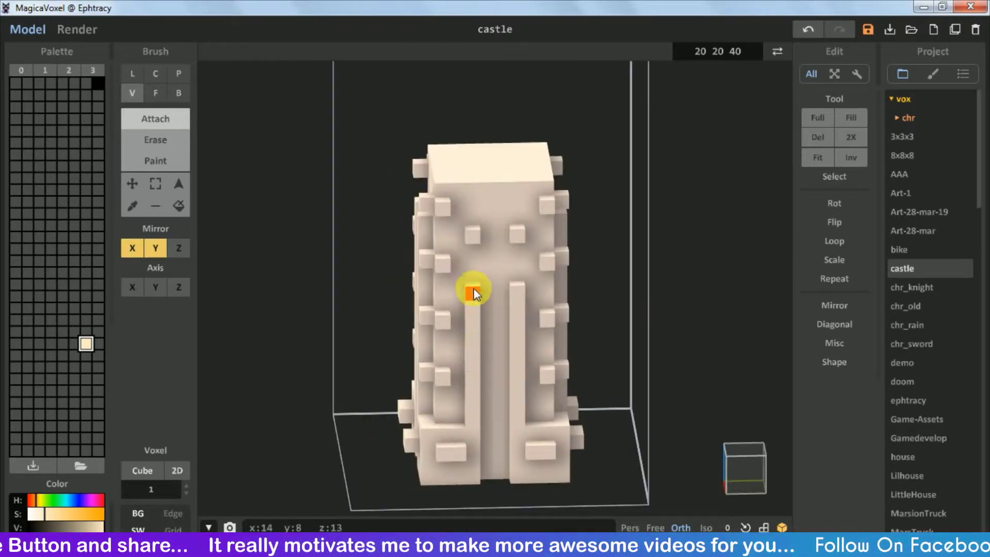
{"action": "mouse_move", "coordinate": [470, 261]}
{"action": "right_mouse_down"}
{"action": "mouse_move", "coordinate": [594, 327]}
{"action": "mouse_move", "coordinate": [472, 270]}
{"action": "mouse_move", "coordinate": [515, 304]}
{"action": "mouse_move", "coordinate": [533, 375]}
{"action": "mouse_move", "coordinate": [493, 271]}
{"action": "mouse_move", "coordinate": [707, 366]}
{"action": "mouse_move", "coordinate": [601, 329]}
{"action": "mouse_move", "coordinate": [434, 295]}
{"action": "mouse_move", "coordinate": [499, 311]}
{"action": "mouse_move", "coordinate": [447, 384]}
{"action": "right_mouse_up"}
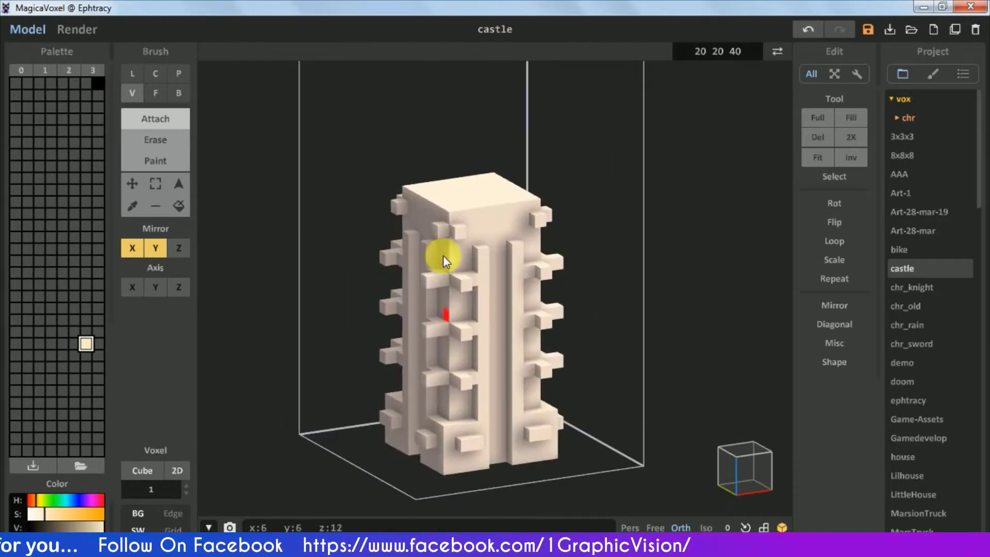
{"action": "mouse_move", "coordinate": [461, 240]}
{"action": "right_mouse_down"}
{"action": "mouse_move", "coordinate": [478, 276]}
{"action": "mouse_move", "coordinate": [349, 316]}
{"action": "mouse_move", "coordinate": [445, 269]}
{"action": "mouse_move", "coordinate": [474, 241]}
{"action": "right_mouse_up"}
{"action": "mouse_move", "coordinate": [482, 206]}
{"action": "right_mouse_down"}
{"action": "mouse_move", "coordinate": [373, 277]}
{"action": "mouse_move", "coordinate": [524, 376]}
{"action": "right_mouse_up"}
{"action": "mouse_move", "coordinate": [515, 239]}
{"action": "right_mouse_down"}
{"action": "mouse_move", "coordinate": [549, 279]}
{"action": "mouse_move", "coordinate": [540, 382]}
{"action": "right_mouse_up"}
{"action": "mouse_move", "coordinate": [548, 284]}
{"action": "right_mouse_down"}
{"action": "mouse_move", "coordinate": [534, 336]}
{"action": "mouse_move", "coordinate": [586, 389]}
{"action": "right_mouse_up"}
{"action": "scroll", "coordinate": [590, 327], "scroll_direction": "down", "scroll_amount": 5}
{"action": "scroll", "coordinate": [430, 306], "scroll_direction": "up", "scroll_amount": 5}
{"action": "mouse_move", "coordinate": [430, 305]}
{"action": "right_mouse_down"}
{"action": "mouse_move", "coordinate": [446, 247]}
{"action": "mouse_move", "coordinate": [147, 94]}
{"action": "right_mouse_up"}
{"action": "left_click", "coordinate": [147, 94]}
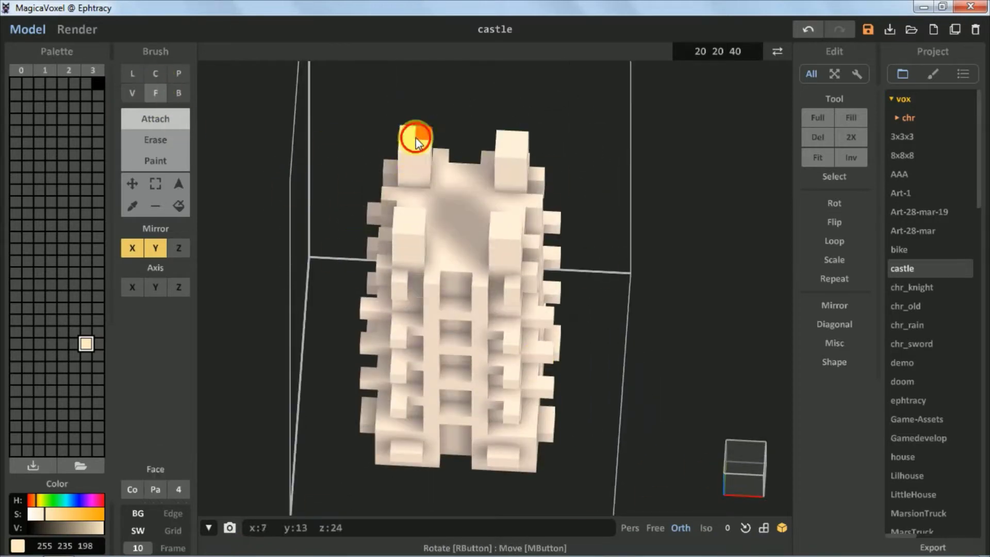
Extrude four corner pillars atop the tower and draw thin hooked spires on them with the Line brush.
{"action": "mouse_move", "coordinate": [415, 137]}
{"action": "right_mouse_down"}
{"action": "mouse_move", "coordinate": [495, 394]}
{"action": "mouse_move", "coordinate": [557, 221]}
{"action": "mouse_move", "coordinate": [478, 274]}
{"action": "mouse_move", "coordinate": [602, 219]}
{"action": "mouse_move", "coordinate": [479, 298]}
{"action": "mouse_move", "coordinate": [421, 299]}
{"action": "mouse_move", "coordinate": [642, 231]}
{"action": "mouse_move", "coordinate": [584, 264]}
{"action": "right_mouse_up"}
{"action": "left_click", "coordinate": [132, 73]}
{"action": "scroll", "coordinate": [549, 343], "scroll_direction": "up", "scroll_amount": 3}
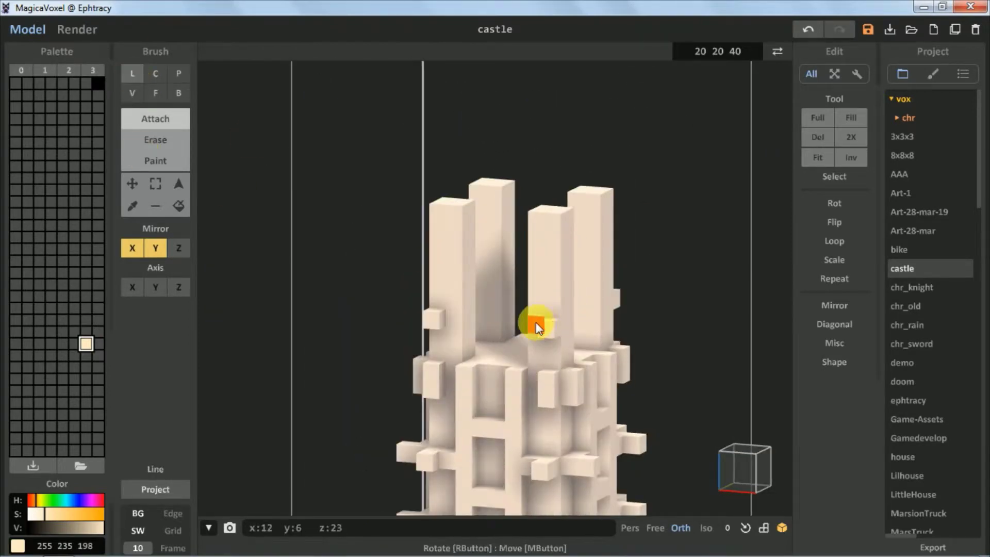
{"action": "mouse_move", "coordinate": [592, 328]}
{"action": "right_mouse_down"}
{"action": "mouse_move", "coordinate": [435, 388]}
{"action": "mouse_move", "coordinate": [416, 371]}
{"action": "mouse_move", "coordinate": [448, 403]}
{"action": "mouse_move", "coordinate": [570, 410]}
{"action": "mouse_move", "coordinate": [601, 338]}
{"action": "mouse_move", "coordinate": [509, 299]}
{"action": "mouse_move", "coordinate": [562, 347]}
{"action": "mouse_move", "coordinate": [607, 313]}
{"action": "mouse_move", "coordinate": [605, 326]}
{"action": "mouse_move", "coordinate": [570, 298]}
{"action": "mouse_move", "coordinate": [460, 298]}
{"action": "mouse_move", "coordinate": [478, 290]}
{"action": "mouse_move", "coordinate": [514, 316]}
{"action": "mouse_move", "coordinate": [480, 302]}
{"action": "mouse_move", "coordinate": [506, 249]}
{"action": "mouse_move", "coordinate": [568, 337]}
{"action": "mouse_move", "coordinate": [446, 345]}
{"action": "mouse_move", "coordinate": [529, 380]}
{"action": "mouse_move", "coordinate": [514, 146]}
{"action": "mouse_move", "coordinate": [526, 146]}
{"action": "mouse_move", "coordinate": [592, 252]}
{"action": "mouse_move", "coordinate": [431, 283]}
{"action": "right_mouse_up"}
{"action": "left_click", "coordinate": [724, 463]}
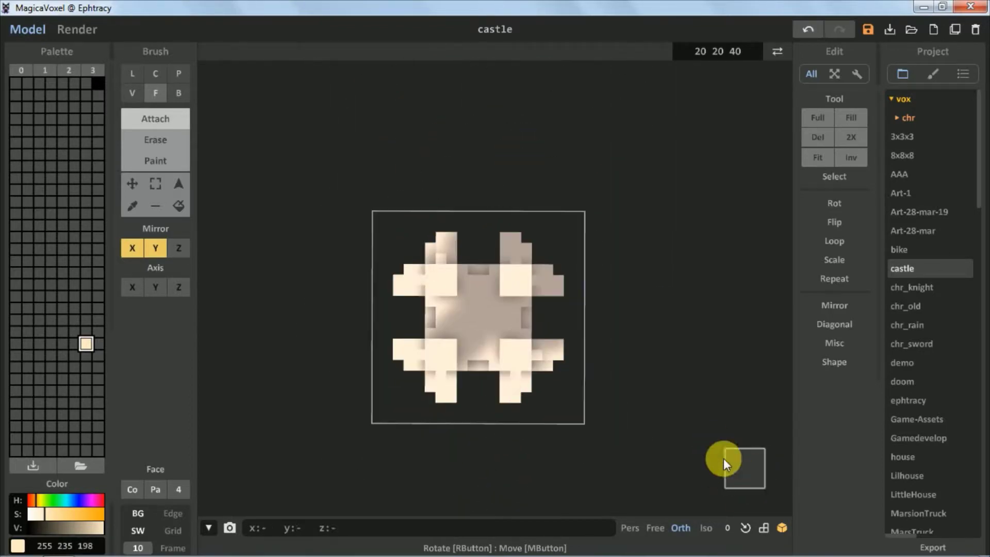
{"action": "mouse_move", "coordinate": [444, 361]}
{"action": "right_mouse_down"}
{"action": "mouse_move", "coordinate": [477, 303]}
{"action": "mouse_move", "coordinate": [641, 222]}
{"action": "mouse_move", "coordinate": [440, 174]}
{"action": "mouse_move", "coordinate": [420, 347]}
{"action": "mouse_move", "coordinate": [444, 375]}
{"action": "mouse_move", "coordinate": [454, 232]}
{"action": "mouse_move", "coordinate": [635, 150]}
{"action": "mouse_move", "coordinate": [597, 330]}
{"action": "mouse_move", "coordinate": [671, 221]}
{"action": "mouse_move", "coordinate": [744, 60]}
{"action": "right_mouse_up"}
{"action": "left_click", "coordinate": [132, 73]}
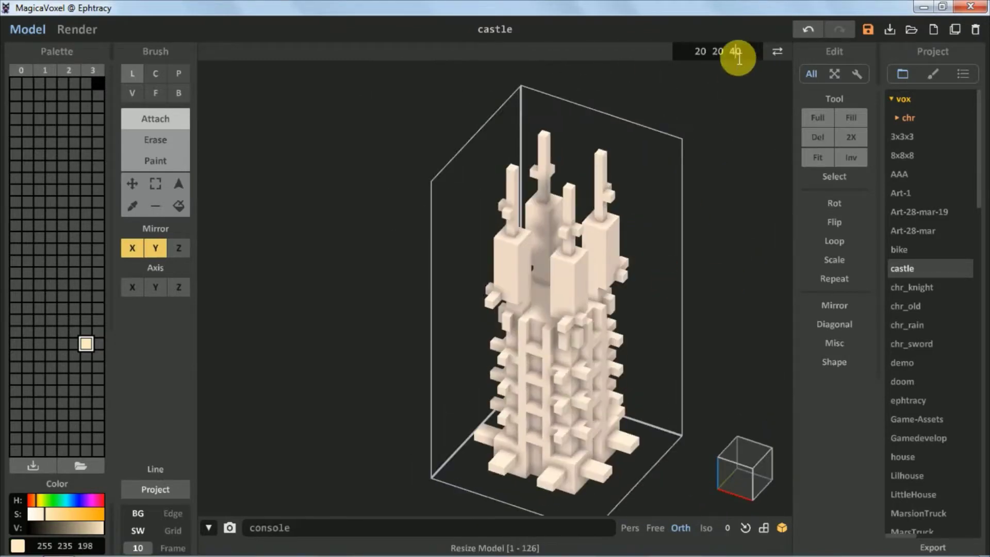
Change the model size to 20×20×50 to make room above the pillars.
{"action": "type", "text": "50"}
{"action": "key", "text": "Return"}
{"action": "scroll", "coordinate": [505, 190], "scroll_direction": "up", "scroll_amount": 2}
{"action": "mouse_move", "coordinate": [504, 194]}
{"action": "right_mouse_down"}
{"action": "mouse_move", "coordinate": [532, 222]}
{"action": "mouse_move", "coordinate": [353, 276]}
{"action": "mouse_move", "coordinate": [484, 206]}
{"action": "mouse_move", "coordinate": [630, 241]}
{"action": "mouse_move", "coordinate": [546, 207]}
{"action": "mouse_move", "coordinate": [566, 283]}
{"action": "mouse_move", "coordinate": [700, 283]}
{"action": "mouse_move", "coordinate": [543, 249]}
{"action": "mouse_move", "coordinate": [551, 314]}
{"action": "mouse_move", "coordinate": [663, 206]}
{"action": "mouse_move", "coordinate": [616, 282]}
{"action": "mouse_move", "coordinate": [564, 296]}
{"action": "mouse_move", "coordinate": [524, 200]}
{"action": "mouse_move", "coordinate": [593, 329]}
{"action": "mouse_move", "coordinate": [669, 276]}
{"action": "mouse_move", "coordinate": [591, 326]}
{"action": "mouse_move", "coordinate": [524, 337]}
{"action": "mouse_move", "coordinate": [453, 261]}
{"action": "mouse_move", "coordinate": [535, 283]}
{"action": "mouse_move", "coordinate": [712, 431]}
{"action": "mouse_move", "coordinate": [366, 262]}
{"action": "right_mouse_up"}
Shape a stepped arched dome over the four pillars by attaching and erasing voxels.
{"action": "key", "text": "ctrl+z"}
{"action": "left_click", "coordinate": [367, 262]}
{"action": "mouse_move", "coordinate": [473, 261]}
{"action": "right_mouse_down"}
{"action": "mouse_move", "coordinate": [329, 172]}
{"action": "mouse_move", "coordinate": [482, 351]}
{"action": "mouse_move", "coordinate": [360, 258]}
{"action": "mouse_move", "coordinate": [380, 237]}
{"action": "mouse_move", "coordinate": [388, 190]}
{"action": "mouse_move", "coordinate": [616, 317]}
{"action": "mouse_move", "coordinate": [570, 355]}
{"action": "mouse_move", "coordinate": [630, 402]}
{"action": "mouse_move", "coordinate": [596, 377]}
{"action": "mouse_move", "coordinate": [554, 404]}
{"action": "mouse_move", "coordinate": [528, 384]}
{"action": "mouse_move", "coordinate": [592, 376]}
{"action": "mouse_move", "coordinate": [504, 287]}
{"action": "mouse_move", "coordinate": [507, 354]}
{"action": "mouse_move", "coordinate": [614, 449]}
{"action": "mouse_move", "coordinate": [506, 361]}
{"action": "mouse_move", "coordinate": [484, 324]}
{"action": "mouse_move", "coordinate": [507, 333]}
{"action": "mouse_move", "coordinate": [534, 440]}
{"action": "mouse_move", "coordinate": [490, 361]}
{"action": "right_mouse_up"}
{"action": "key", "text": "ctrl+z"}
{"action": "left_click", "coordinate": [156, 140]}
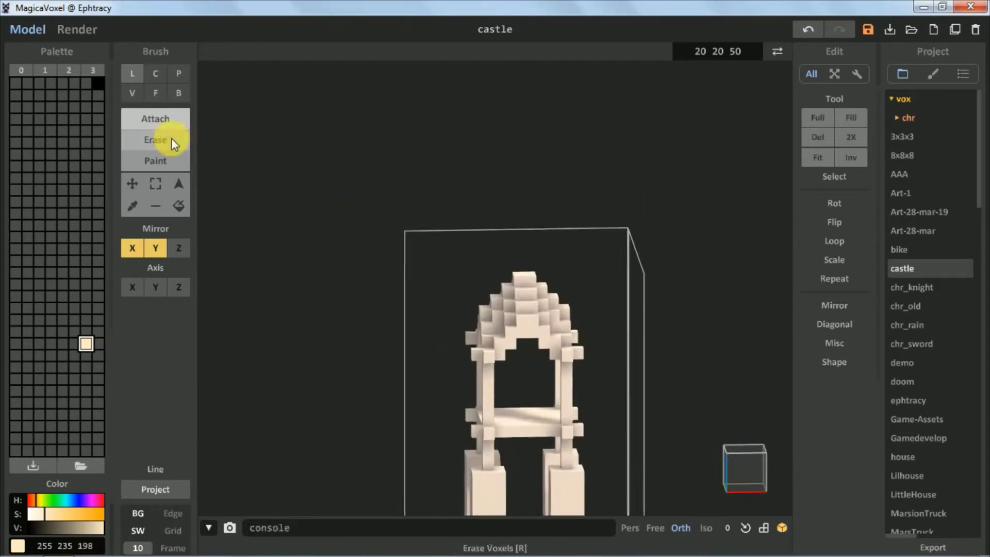
{"action": "mouse_move", "coordinate": [519, 261]}
{"action": "right_mouse_down"}
{"action": "mouse_move", "coordinate": [435, 260]}
{"action": "mouse_move", "coordinate": [678, 360]}
{"action": "right_mouse_up"}
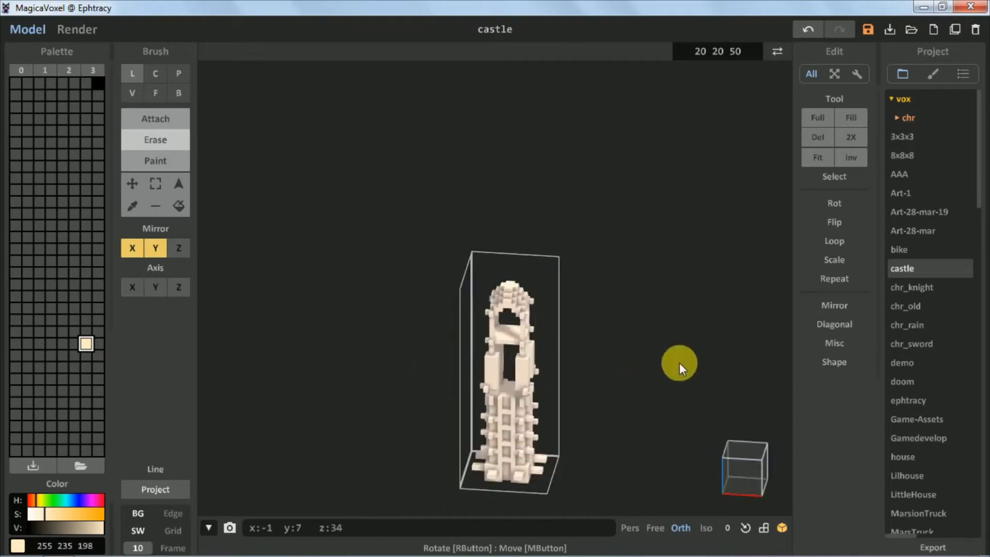
Duplicate the tower in World mode and place the copy to its right.
{"action": "left_click", "coordinate": [777, 51]}
{"action": "left_click_drag", "start_coordinate": [556, 329], "coordinate": [671, 339], "text": "shift"}
{"action": "key", "text": "Tab"}
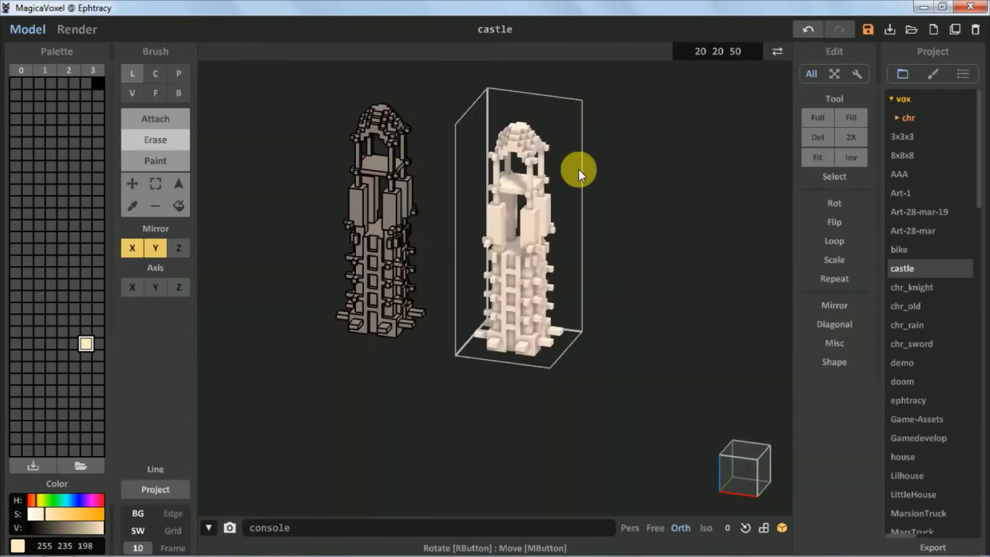
Erase the copy's top down to two short prongs and resize it to 20×20×35.
{"action": "mouse_move", "coordinate": [472, 267]}
{"action": "right_mouse_down"}
{"action": "mouse_move", "coordinate": [657, 273]}
{"action": "mouse_move", "coordinate": [565, 255]}
{"action": "mouse_move", "coordinate": [496, 271]}
{"action": "mouse_move", "coordinate": [509, 291]}
{"action": "mouse_move", "coordinate": [593, 300]}
{"action": "mouse_move", "coordinate": [432, 380]}
{"action": "right_mouse_up"}
{"action": "mouse_move", "coordinate": [433, 322]}
{"action": "right_mouse_down"}
{"action": "mouse_move", "coordinate": [579, 342]}
{"action": "mouse_move", "coordinate": [566, 250]}
{"action": "mouse_move", "coordinate": [294, 211]}
{"action": "right_mouse_up"}
{"action": "mouse_move", "coordinate": [436, 289]}
{"action": "right_mouse_down"}
{"action": "mouse_move", "coordinate": [617, 310]}
{"action": "mouse_move", "coordinate": [629, 323]}
{"action": "mouse_move", "coordinate": [392, 232]}
{"action": "right_mouse_up"}
{"action": "left_click", "coordinate": [138, 140]}
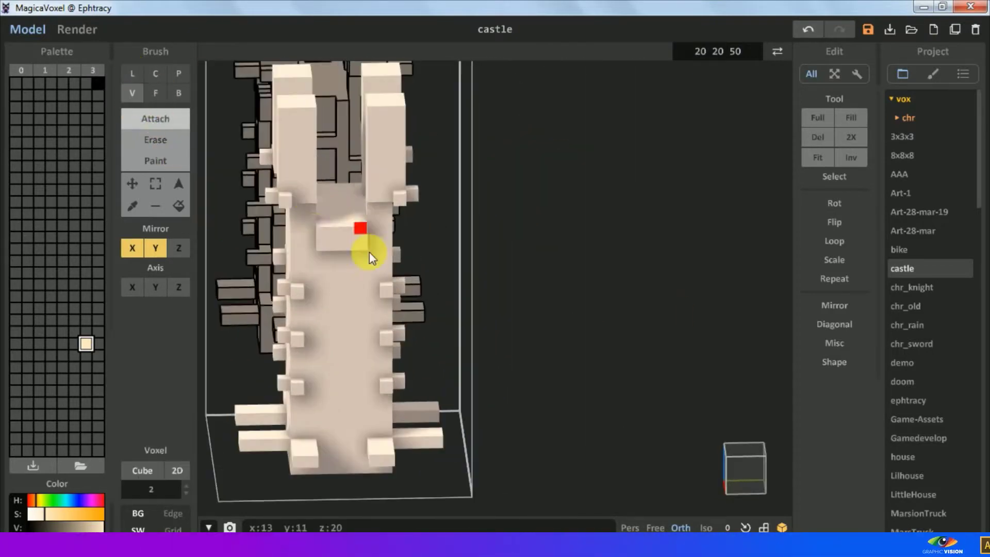
{"action": "mouse_move", "coordinate": [380, 283]}
{"action": "right_mouse_down"}
{"action": "mouse_move", "coordinate": [392, 274]}
{"action": "mouse_move", "coordinate": [566, 298]}
{"action": "mouse_move", "coordinate": [351, 313]}
{"action": "mouse_move", "coordinate": [404, 302]}
{"action": "mouse_move", "coordinate": [375, 290]}
{"action": "mouse_move", "coordinate": [347, 206]}
{"action": "mouse_move", "coordinate": [376, 230]}
{"action": "mouse_move", "coordinate": [364, 238]}
{"action": "mouse_move", "coordinate": [432, 260]}
{"action": "mouse_move", "coordinate": [505, 254]}
{"action": "mouse_move", "coordinate": [497, 259]}
{"action": "mouse_move", "coordinate": [567, 217]}
{"action": "right_mouse_up"}
{"action": "scroll", "coordinate": [735, 51], "scroll_direction": "down", "scroll_amount": 1}
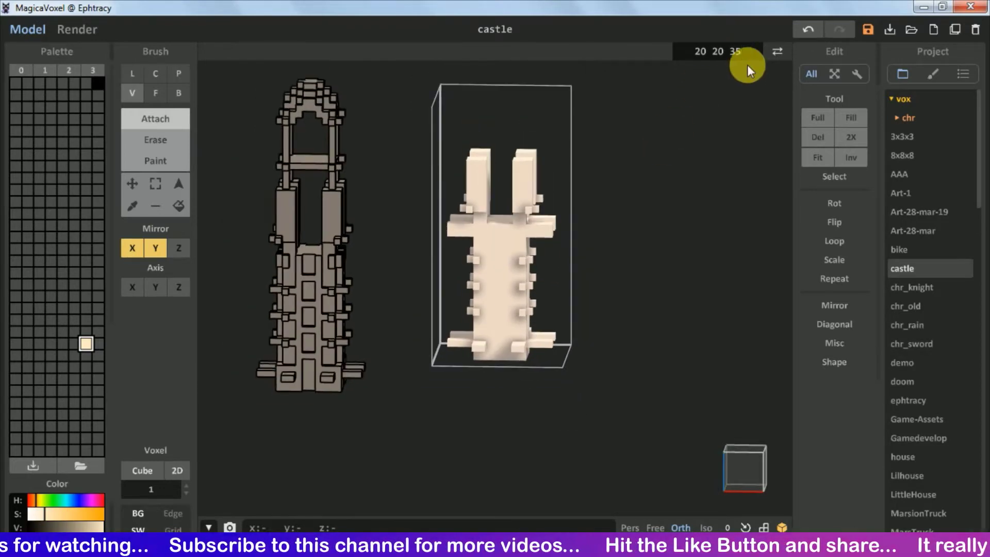
{"action": "key", "text": "Tab"}
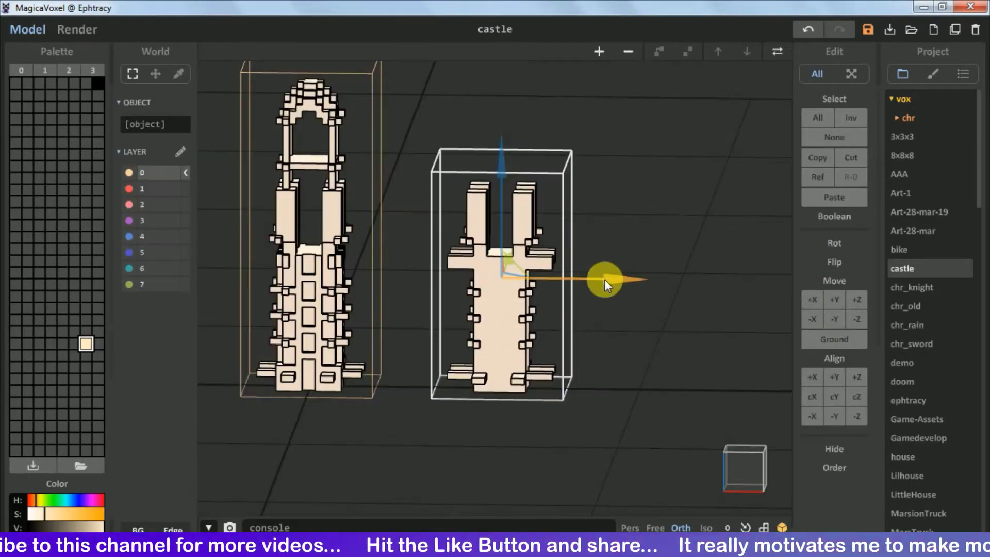
Select the tall left tower and inspect both towers from front and angled views.
{"action": "key", "text": "Tab"}
{"action": "left_click", "coordinate": [303, 261]}
{"action": "key", "text": "Tab"}
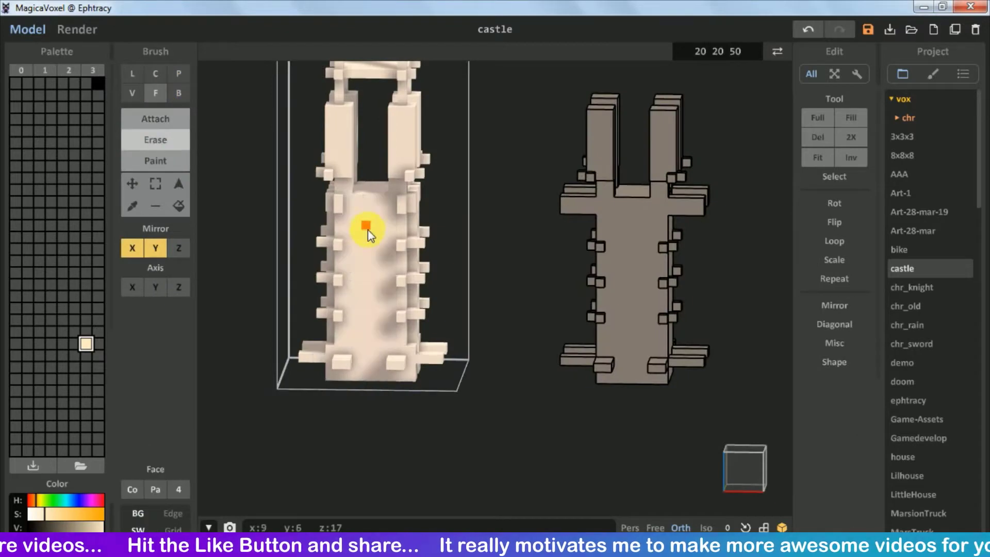
{"action": "mouse_move", "coordinate": [367, 230]}
{"action": "right_mouse_down"}
{"action": "mouse_move", "coordinate": [437, 258]}
{"action": "mouse_move", "coordinate": [370, 294]}
{"action": "right_mouse_up"}
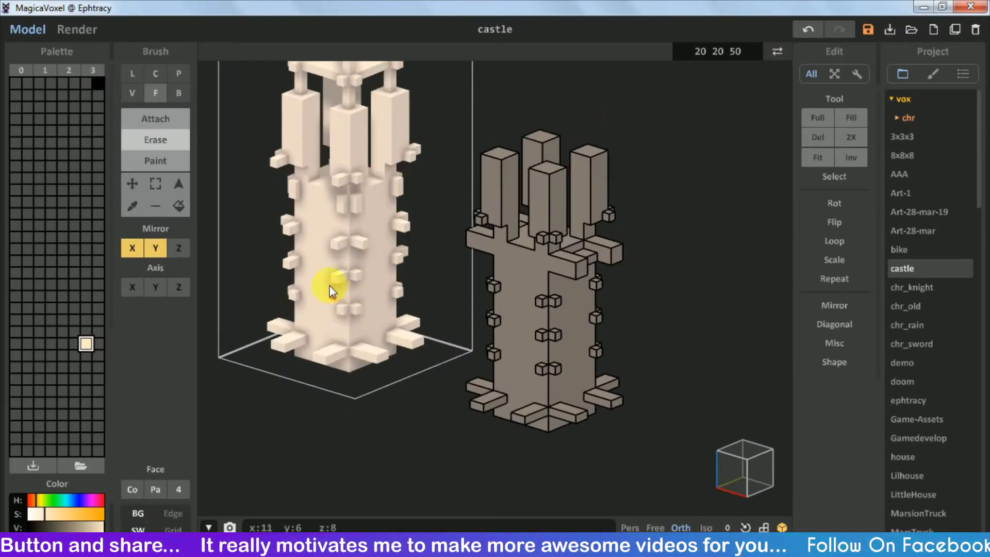
{"action": "scroll", "coordinate": [330, 180], "scroll_direction": "up", "scroll_amount": 2}
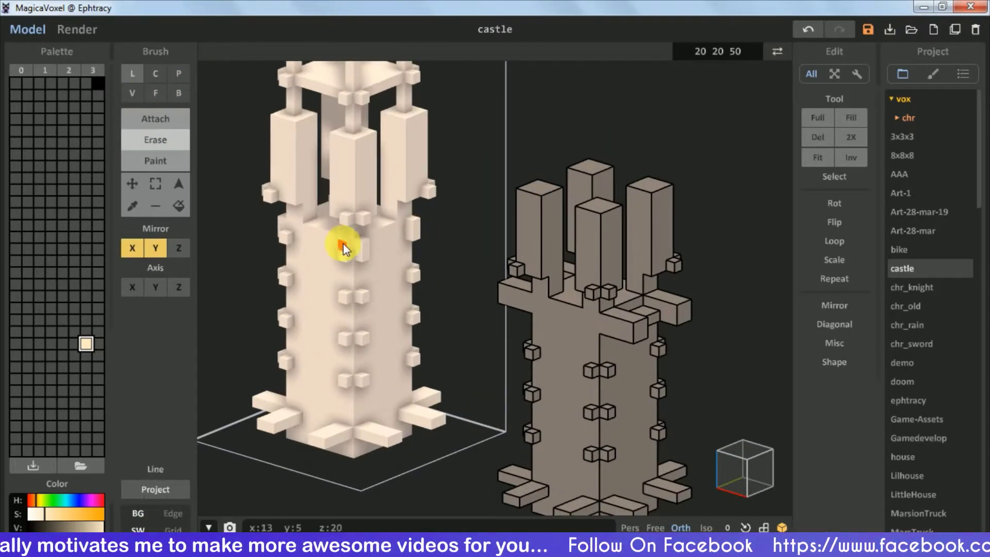
{"action": "mouse_move", "coordinate": [342, 243]}
{"action": "right_mouse_down"}
{"action": "mouse_move", "coordinate": [563, 265]}
{"action": "mouse_move", "coordinate": [473, 261]}
{"action": "right_mouse_up"}
{"action": "scroll", "coordinate": [473, 261], "scroll_direction": "up", "scroll_amount": 3}
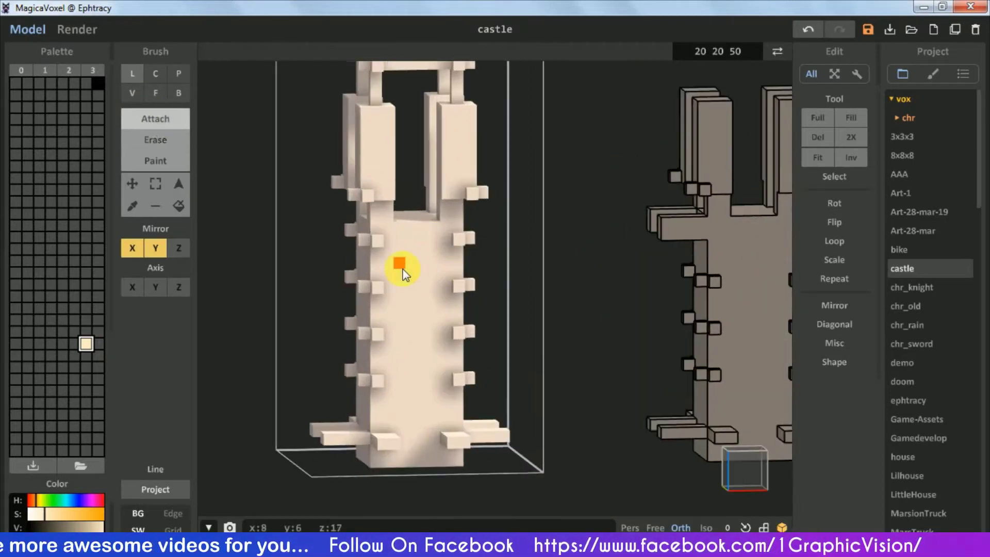
{"action": "scroll", "coordinate": [397, 359], "scroll_direction": "down", "scroll_amount": 3}
{"action": "right_click_drag", "start_coordinate": [559, 338], "coordinate": [568, 264]}
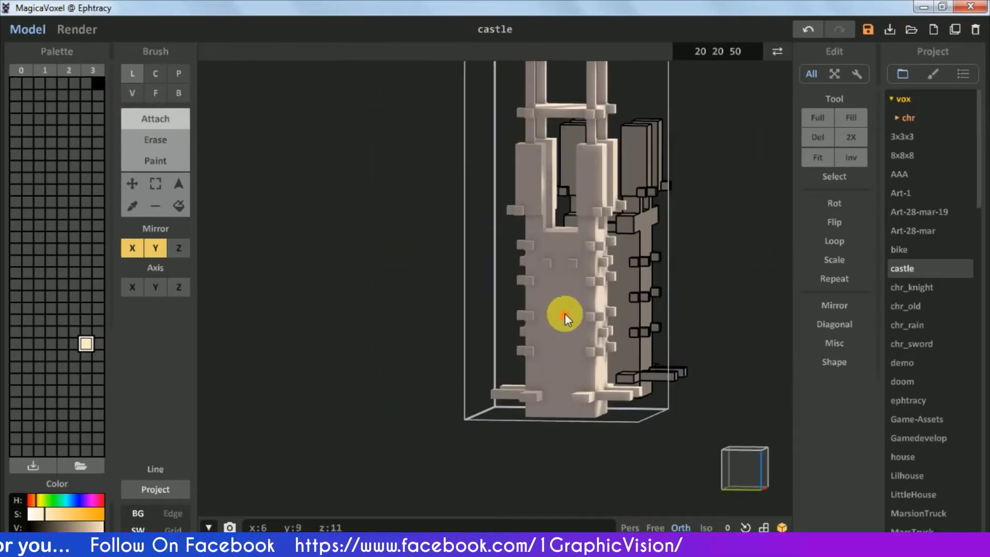
{"action": "mouse_move", "coordinate": [565, 314]}
{"action": "right_mouse_down"}
{"action": "mouse_move", "coordinate": [531, 335]}
{"action": "mouse_move", "coordinate": [475, 317]}
{"action": "mouse_move", "coordinate": [534, 317]}
{"action": "mouse_move", "coordinate": [488, 347]}
{"action": "right_mouse_up"}
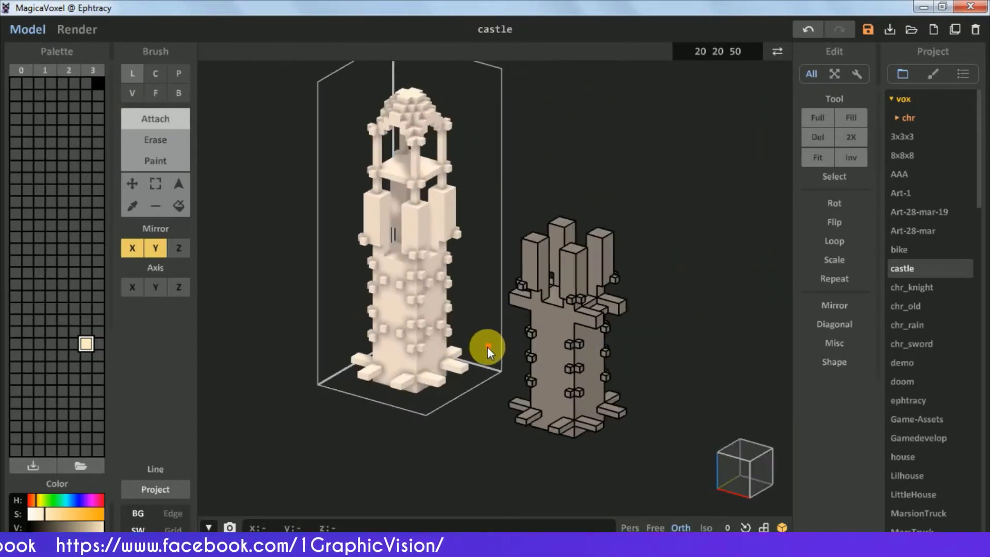
Select the shorter tower and slide it left along X against the tall tower.
{"action": "key", "text": "Tab"}
{"action": "right_click_drag", "start_coordinate": [626, 234], "coordinate": [593, 252]}
{"action": "key", "text": "Tab"}
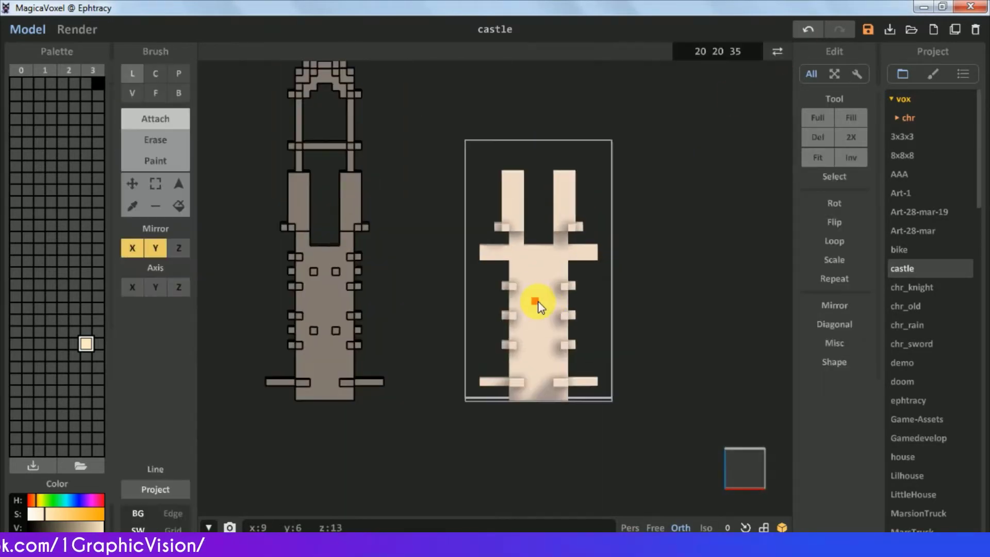
{"action": "mouse_move", "coordinate": [526, 369]}
{"action": "right_mouse_down"}
{"action": "mouse_move", "coordinate": [552, 332]}
{"action": "mouse_move", "coordinate": [513, 364]}
{"action": "mouse_move", "coordinate": [592, 372]}
{"action": "mouse_move", "coordinate": [564, 189]}
{"action": "mouse_move", "coordinate": [596, 313]}
{"action": "right_mouse_up"}
{"action": "key", "text": "Tab"}
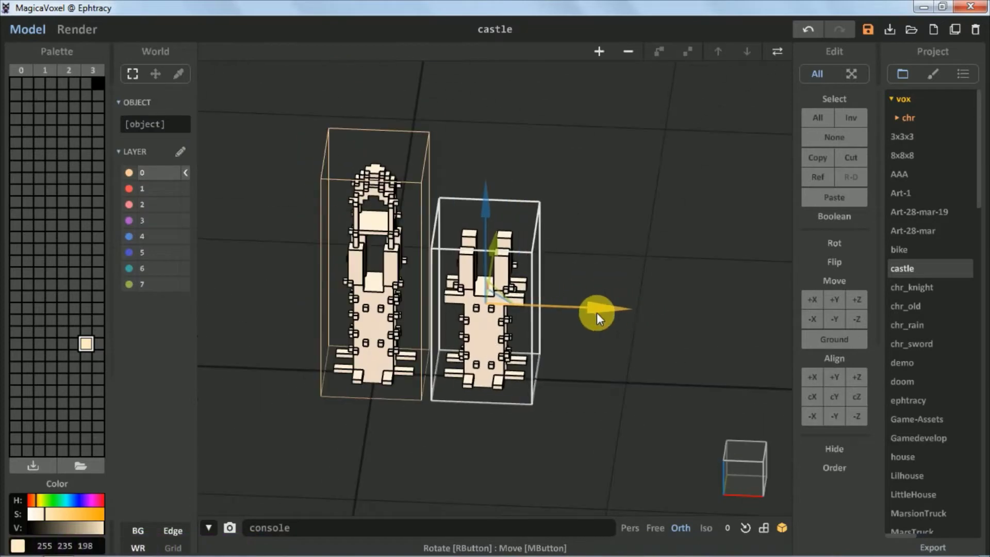
{"action": "left_click_drag", "start_coordinate": [596, 312], "coordinate": [556, 309]}
{"action": "mouse_move", "coordinate": [556, 309]}
{"action": "right_mouse_down"}
{"action": "mouse_move", "coordinate": [554, 348]}
{"action": "mouse_move", "coordinate": [486, 354]}
{"action": "mouse_move", "coordinate": [559, 343]}
{"action": "right_mouse_up"}
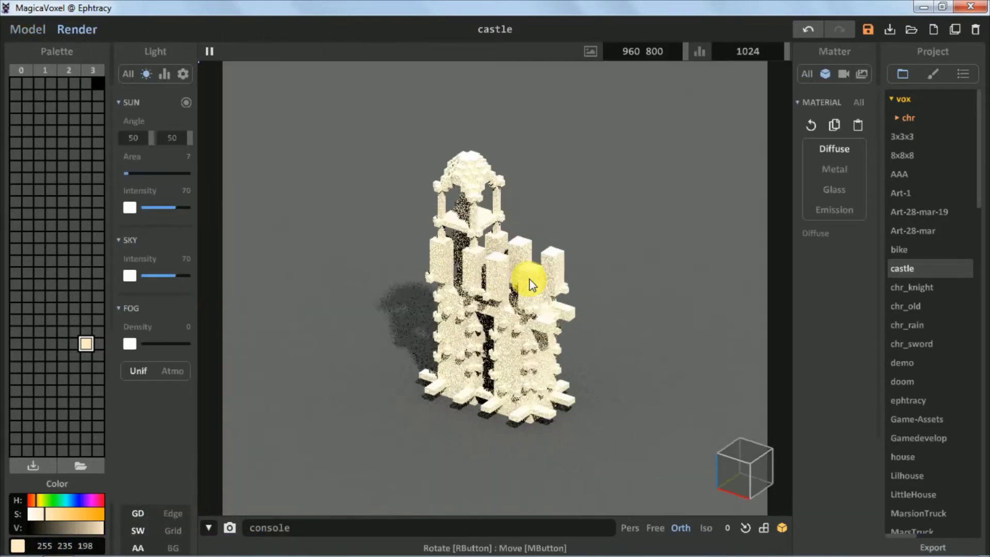
Open the tall tower for editing and close in on its top with the Line brush.
{"action": "right_click_drag", "start_coordinate": [530, 277], "coordinate": [621, 270]}
{"action": "key", "text": "Tab"}
{"action": "key", "text": "Tab"}
{"action": "right_click_drag", "start_coordinate": [623, 130], "coordinate": [623, 96]}
{"action": "key", "text": "Tab"}
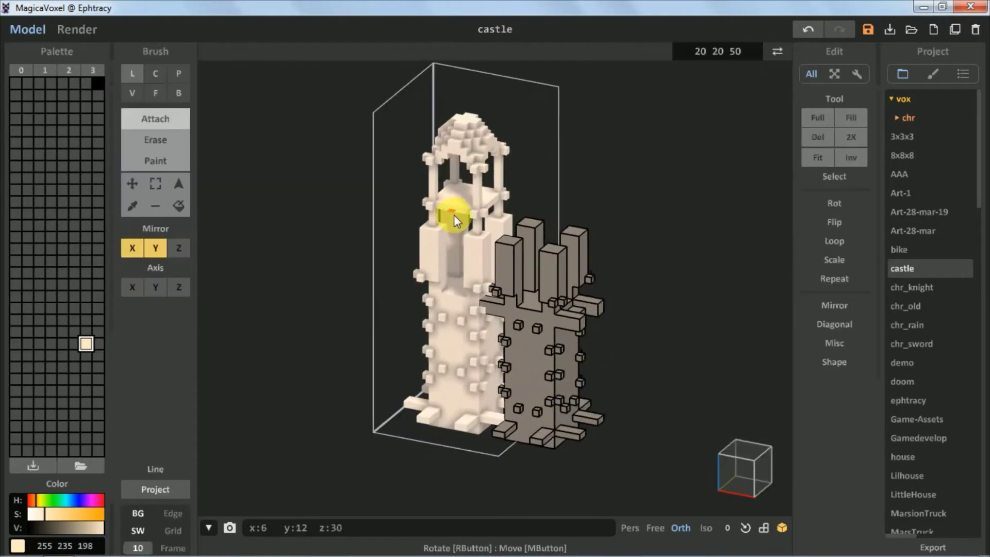
{"action": "mouse_move", "coordinate": [512, 282]}
{"action": "right_mouse_down"}
{"action": "mouse_move", "coordinate": [604, 253]}
{"action": "mouse_move", "coordinate": [321, 243]}
{"action": "right_mouse_up"}
{"action": "key", "text": "l"}
{"action": "scroll", "coordinate": [408, 242], "scroll_direction": "up", "scroll_amount": 2}
{"action": "mouse_move", "coordinate": [408, 243]}
{"action": "right_mouse_down"}
{"action": "mouse_move", "coordinate": [326, 258]}
{"action": "mouse_move", "coordinate": [420, 163]}
{"action": "right_mouse_up"}
Undo an accidental face erasure on the tall tower and restore the Attach Line brush.
{"action": "left_click", "coordinate": [155, 93]}
{"action": "mouse_move", "coordinate": [515, 149]}
{"action": "right_mouse_down"}
{"action": "mouse_move", "coordinate": [610, 147]}
{"action": "mouse_move", "coordinate": [413, 233]}
{"action": "mouse_move", "coordinate": [491, 228]}
{"action": "right_mouse_up"}
{"action": "left_click", "coordinate": [150, 138]}
{"action": "left_click", "coordinate": [420, 205]}
{"action": "key", "text": "ctrl+z"}
{"action": "key", "text": "ctrl+y"}
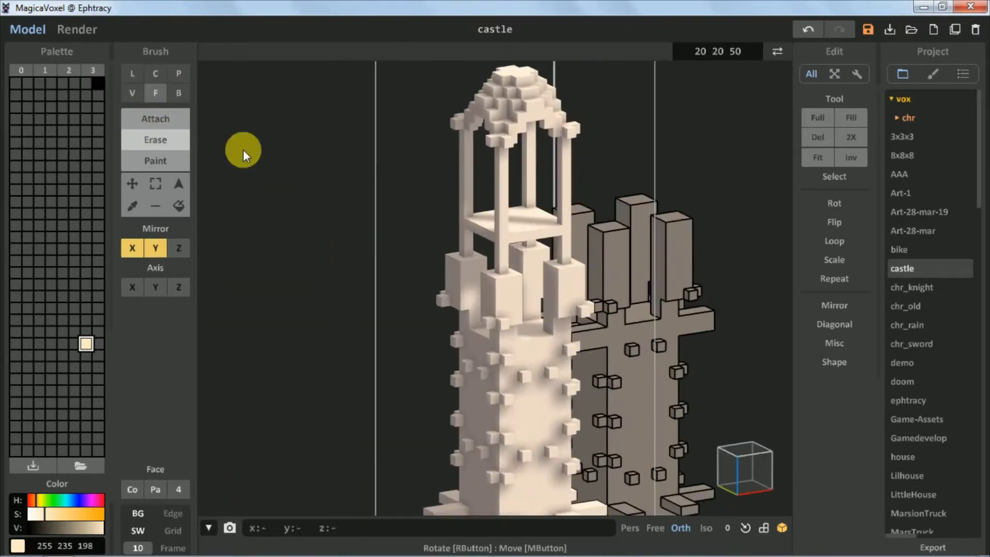
{"action": "left_click", "coordinate": [132, 73]}
{"action": "left_click", "coordinate": [155, 118]}
{"action": "right_click_drag", "start_coordinate": [542, 282], "coordinate": [557, 271]}
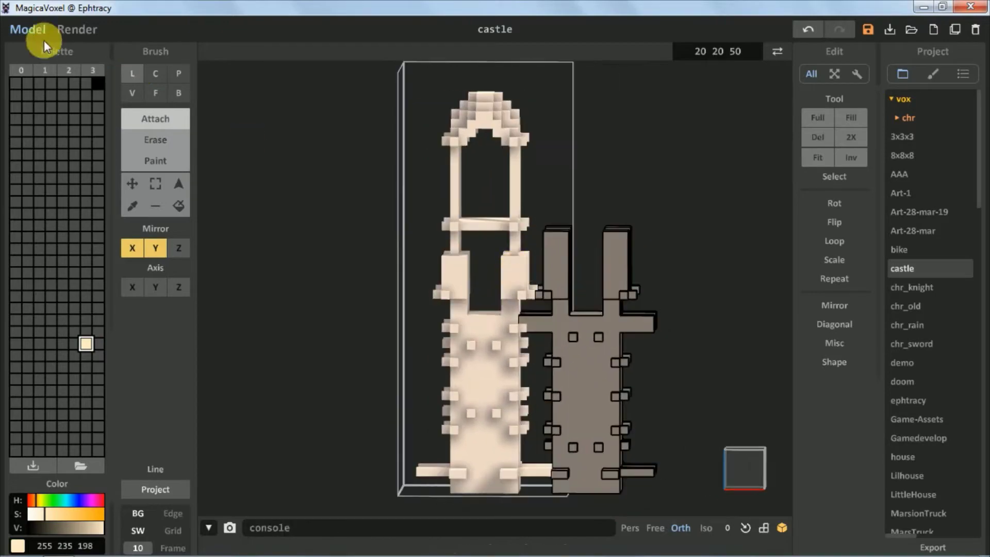
Select the shorter tower and add mirrored merlons along its top.
{"action": "left_click", "coordinate": [777, 51]}
{"action": "key", "text": "Tab"}
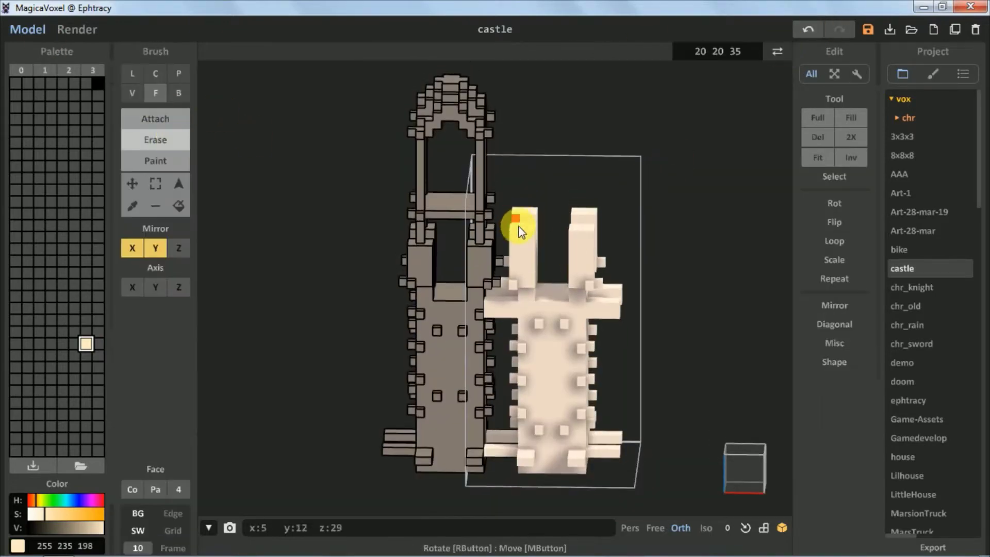
{"action": "left_click", "coordinate": [777, 51]}
{"action": "left_click", "coordinate": [777, 51]}
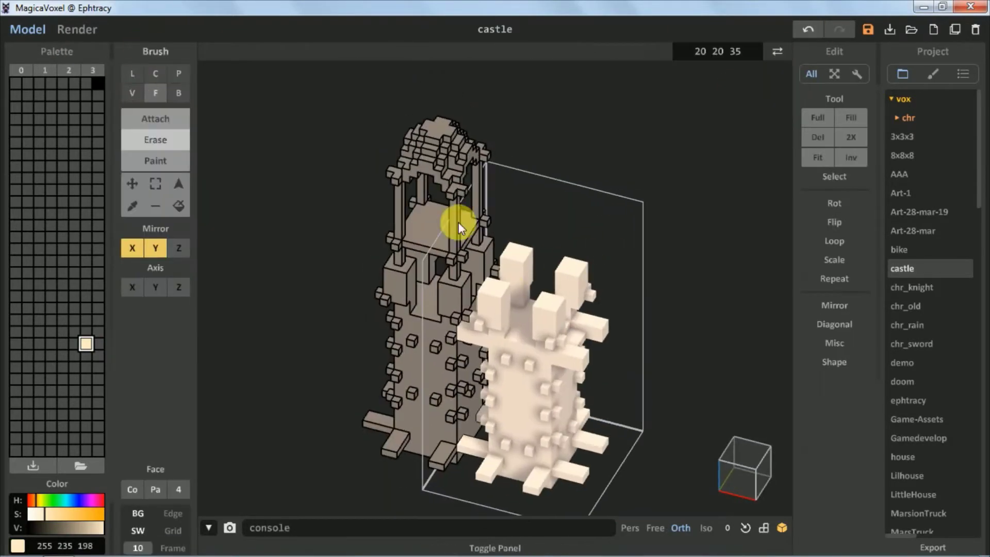
{"action": "mouse_move", "coordinate": [500, 306]}
{"action": "right_mouse_down"}
{"action": "mouse_move", "coordinate": [525, 295]}
{"action": "mouse_move", "coordinate": [499, 302]}
{"action": "mouse_move", "coordinate": [466, 275]}
{"action": "mouse_move", "coordinate": [457, 236]}
{"action": "right_mouse_up"}
{"action": "left_click", "coordinate": [454, 222]}
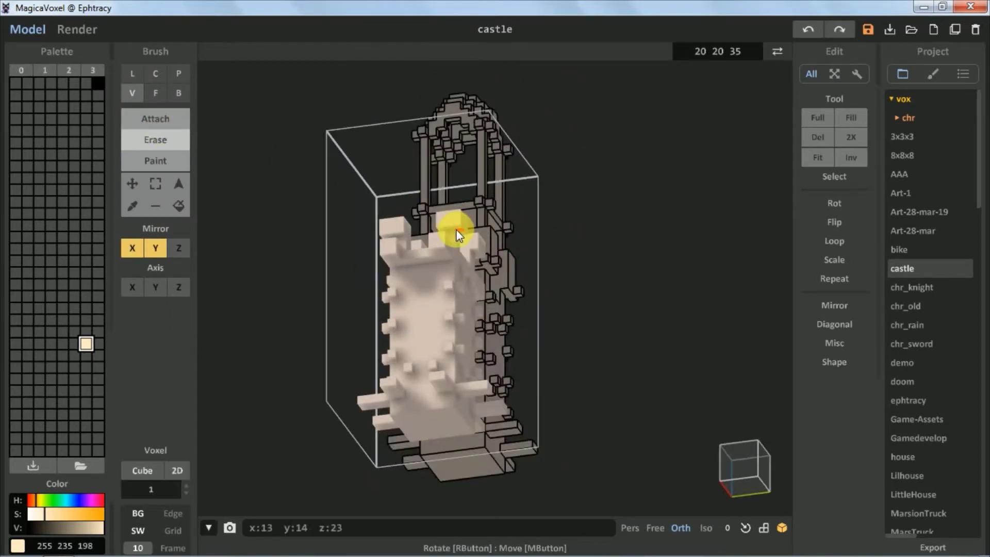
{"action": "left_click", "coordinate": [456, 227]}
{"action": "left_click", "coordinate": [459, 248]}
Add a projecting band row of voxels beneath the shorter tower's merlons.
{"action": "mouse_move", "coordinate": [459, 248]}
{"action": "right_mouse_down"}
{"action": "mouse_move", "coordinate": [611, 295]}
{"action": "mouse_move", "coordinate": [482, 302]}
{"action": "mouse_move", "coordinate": [586, 309]}
{"action": "mouse_move", "coordinate": [545, 304]}
{"action": "mouse_move", "coordinate": [541, 325]}
{"action": "mouse_move", "coordinate": [490, 281]}
{"action": "mouse_move", "coordinate": [453, 313]}
{"action": "mouse_move", "coordinate": [496, 323]}
{"action": "right_mouse_up"}
{"action": "key", "text": "ctrl+z"}
{"action": "left_click", "coordinate": [133, 73]}
{"action": "left_click", "coordinate": [475, 287]}
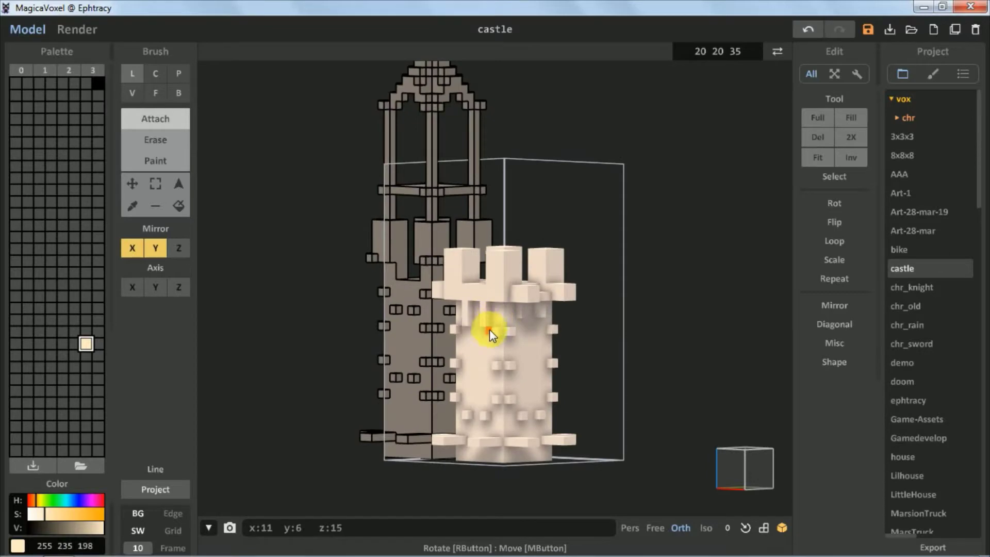
{"action": "left_click_drag", "start_coordinate": [496, 322], "coordinate": [521, 325]}
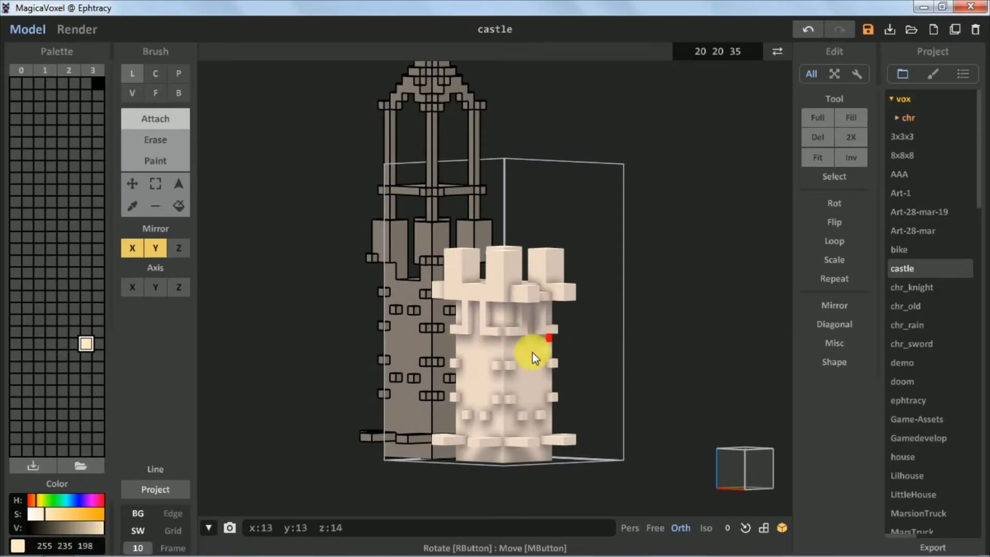
{"action": "right_click_drag", "start_coordinate": [532, 351], "coordinate": [516, 346]}
{"action": "right_click_drag", "start_coordinate": [652, 315], "coordinate": [537, 298]}
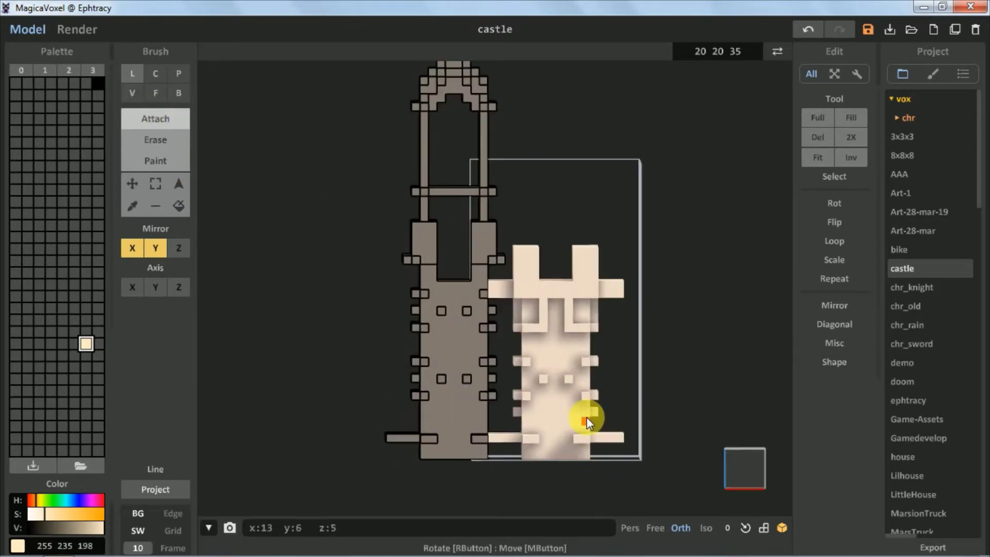
{"action": "left_click", "coordinate": [777, 51]}
In Render, use a pale yellow sun, light purple sky, fog density 7 and a lowered sun angle.
{"action": "left_click", "coordinate": [77, 29]}
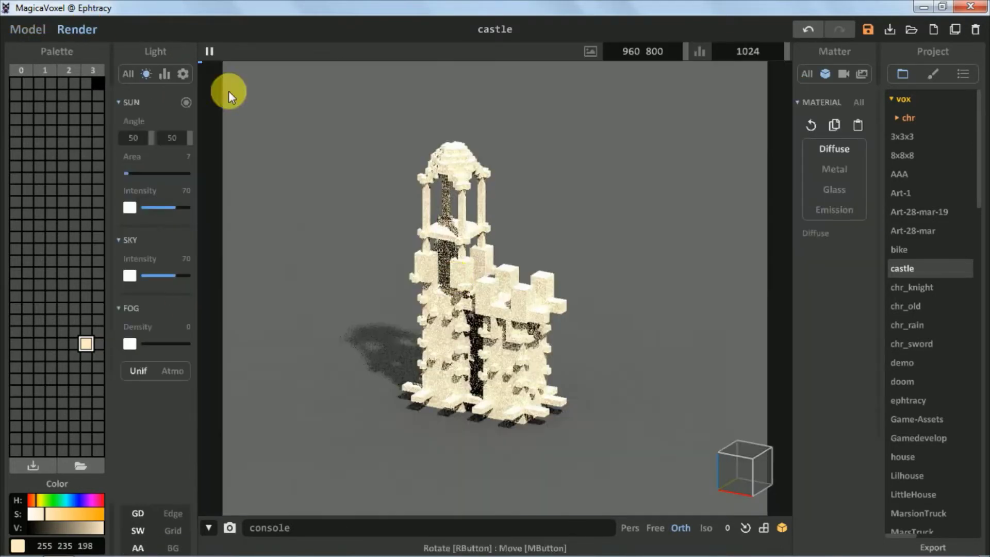
{"action": "left_click", "coordinate": [130, 207]}
{"action": "left_click", "coordinate": [82, 499]}
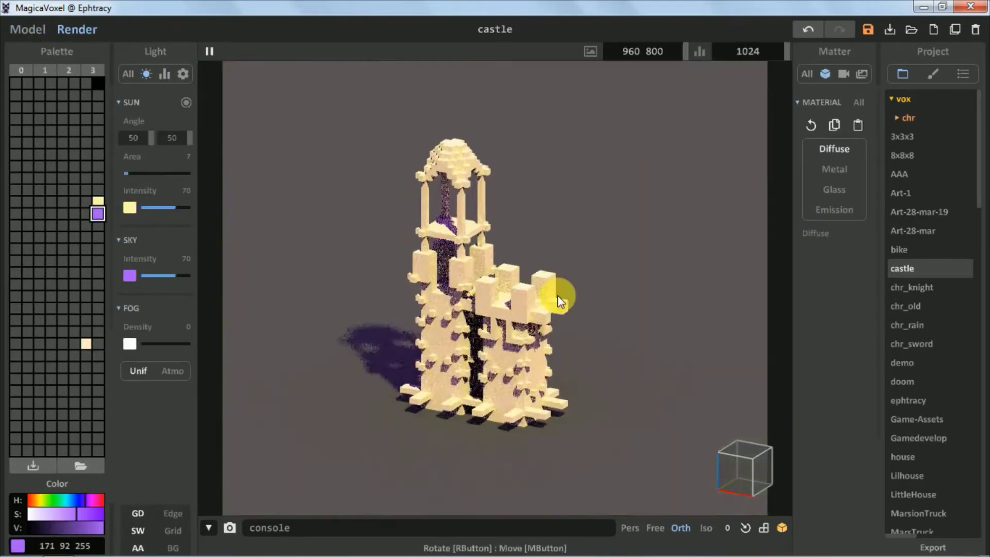
{"action": "left_click", "coordinate": [98, 202]}
{"action": "left_click", "coordinate": [143, 343]}
{"action": "mouse_move", "coordinate": [153, 135]}
{"action": "left_mouse_down"}
{"action": "mouse_move", "coordinate": [222, 150]}
{"action": "mouse_move", "coordinate": [214, 161]}
{"action": "left_mouse_up"}
{"action": "right_click_drag", "start_coordinate": [392, 232], "coordinate": [434, 253]}
Make the ground peach-orange and enable Edge outlines, then return to Model mode.
{"action": "left_click", "coordinate": [98, 166]}
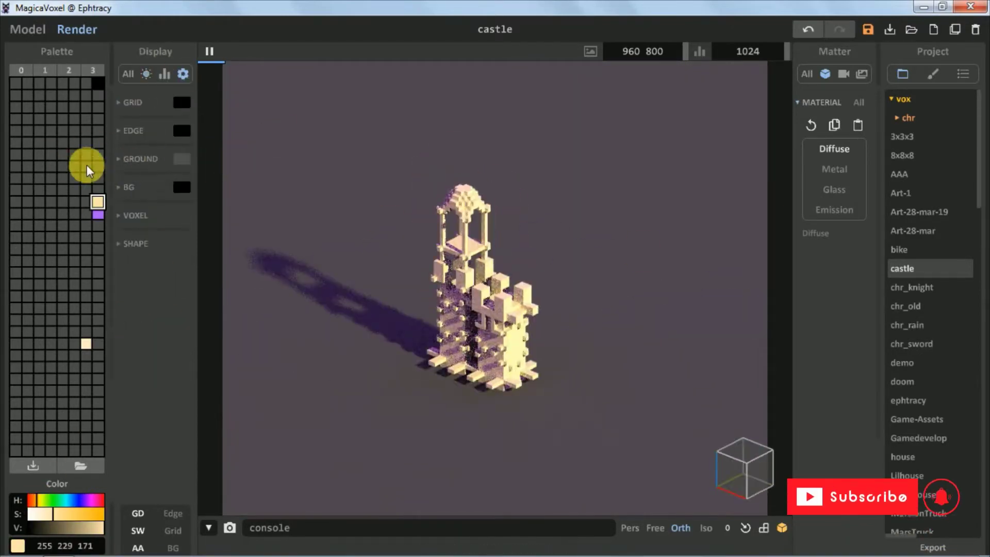
{"action": "left_click", "coordinate": [59, 513]}
{"action": "left_click", "coordinate": [181, 160]}
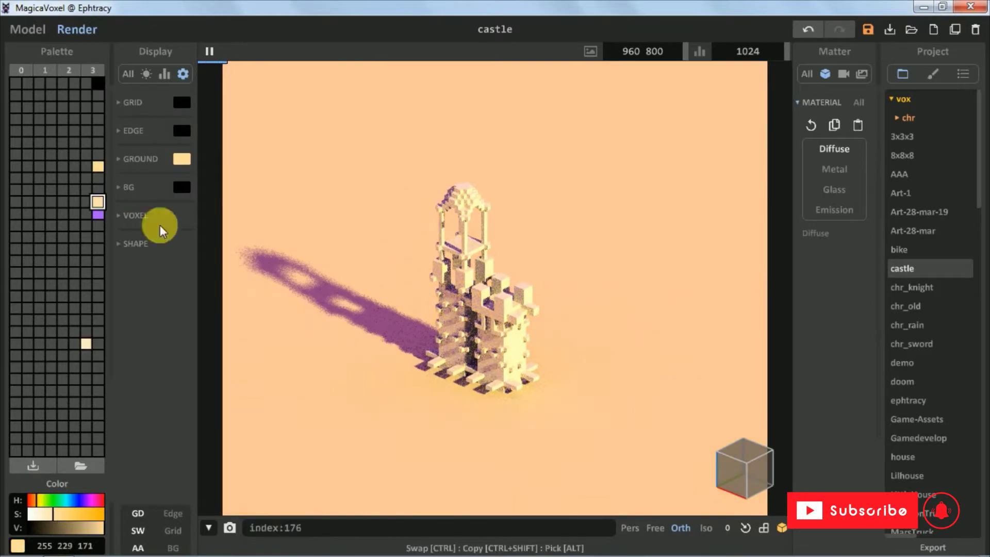
{"action": "left_click", "coordinate": [129, 73]}
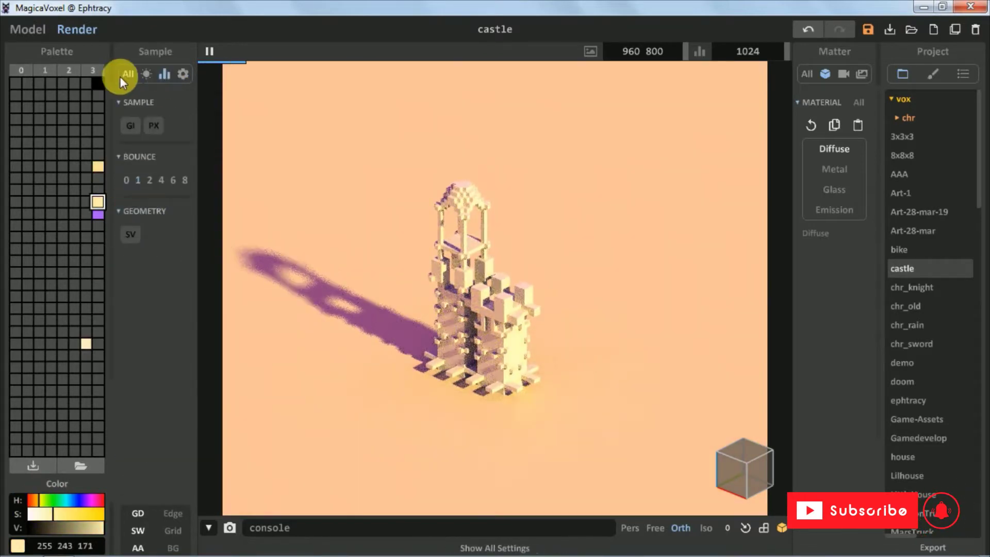
{"action": "left_click", "coordinate": [173, 514]}
{"action": "left_click", "coordinate": [183, 74]}
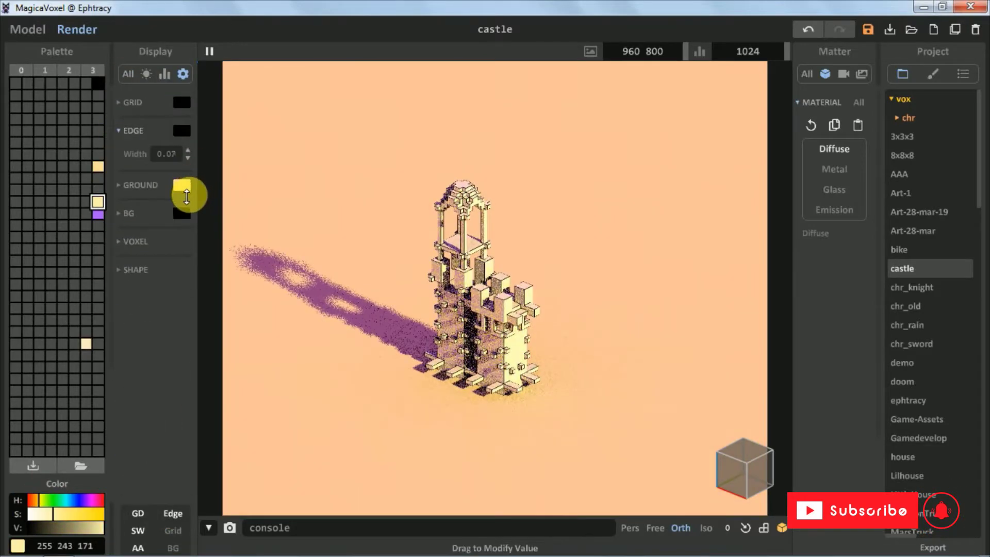
{"action": "left_click", "coordinate": [128, 73]}
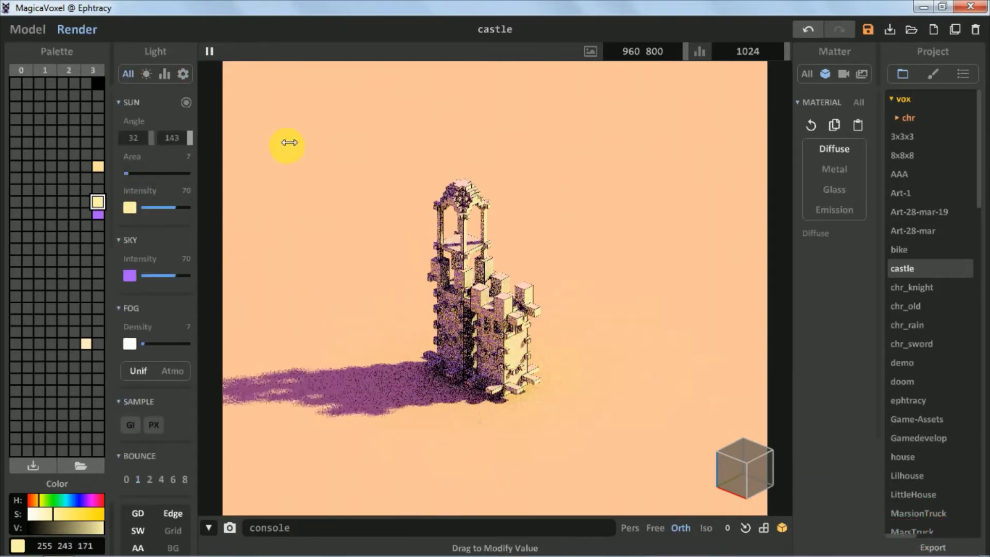
{"action": "key", "text": "Tab"}
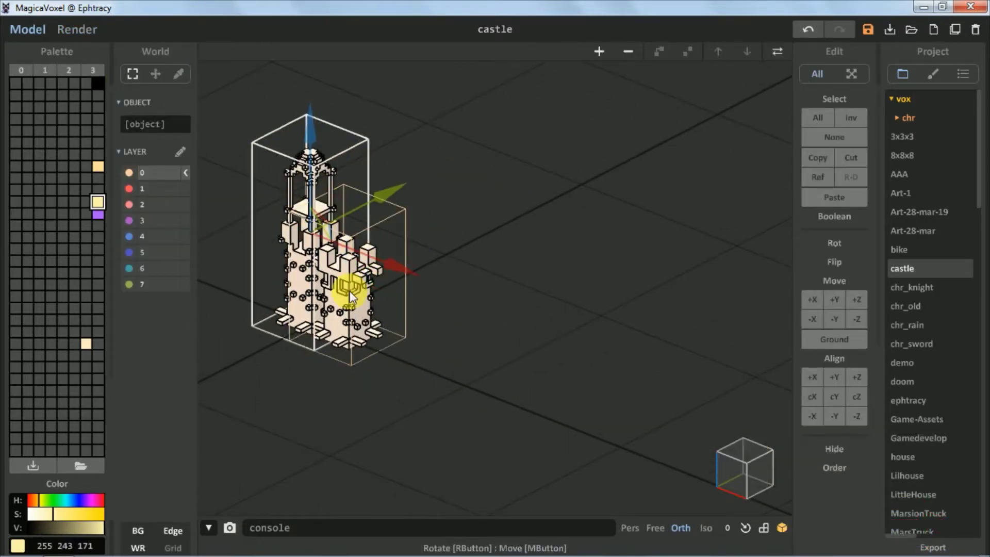
Duplicate the castle, move the copy right, and rotate the copied tower piece.
{"action": "left_click_drag", "start_coordinate": [349, 291], "coordinate": [573, 355]}
{"action": "mouse_move", "coordinate": [444, 314]}
{"action": "right_mouse_down"}
{"action": "mouse_move", "coordinate": [466, 368]}
{"action": "mouse_move", "coordinate": [448, 345]}
{"action": "right_mouse_up"}
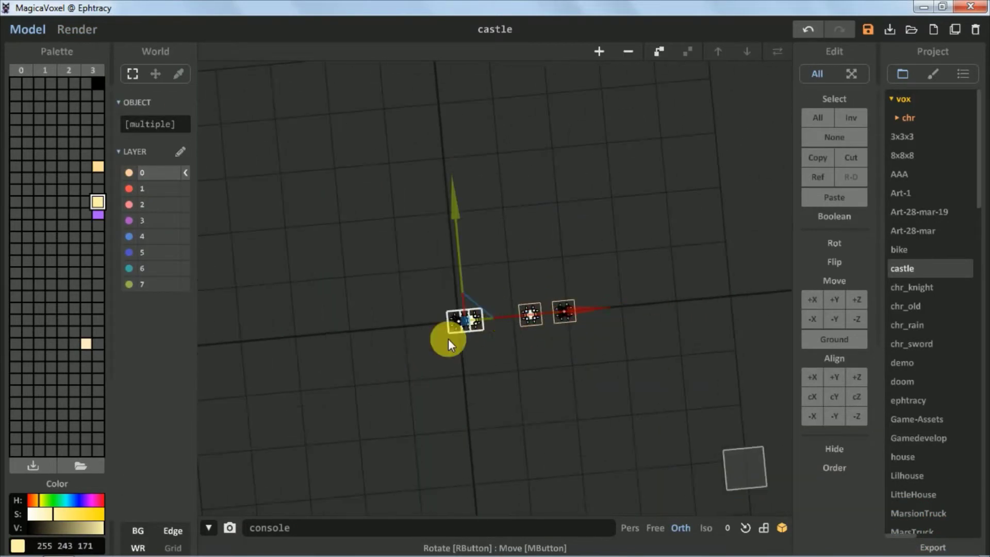
{"action": "left_click_drag", "start_coordinate": [448, 344], "coordinate": [570, 327]}
{"action": "mouse_move", "coordinate": [569, 340]}
{"action": "right_mouse_down"}
{"action": "mouse_move", "coordinate": [487, 286]}
{"action": "mouse_move", "coordinate": [452, 237]}
{"action": "mouse_move", "coordinate": [630, 380]}
{"action": "mouse_move", "coordinate": [493, 339]}
{"action": "mouse_move", "coordinate": [503, 279]}
{"action": "mouse_move", "coordinate": [851, 283]}
{"action": "right_mouse_up"}
{"action": "left_click", "coordinate": [835, 243]}
{"action": "left_click", "coordinate": [857, 261]}
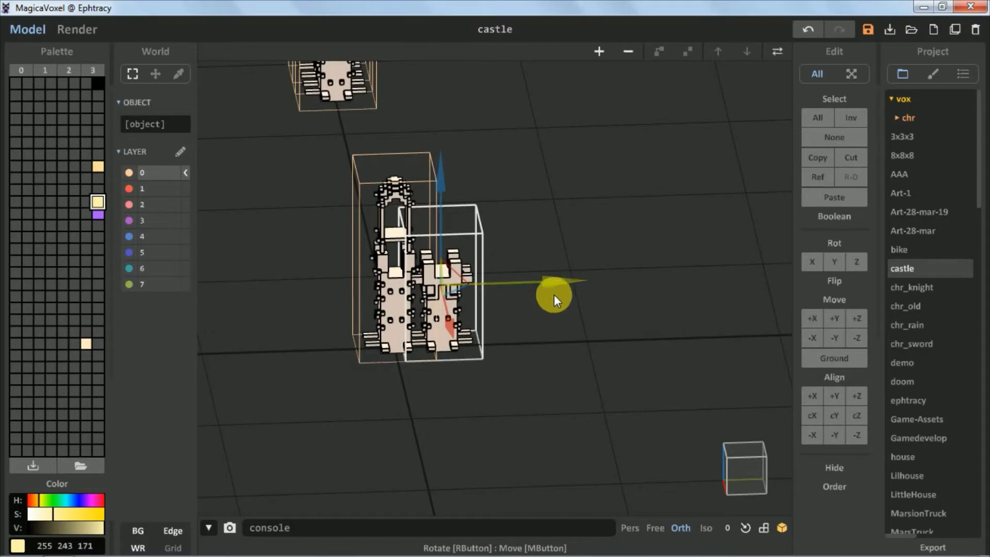
Slide the castle copy right into position beside the original.
{"action": "mouse_move", "coordinate": [552, 283]}
{"action": "left_mouse_down"}
{"action": "mouse_move", "coordinate": [601, 270]}
{"action": "mouse_move", "coordinate": [589, 272]}
{"action": "left_mouse_up"}
{"action": "mouse_move", "coordinate": [589, 271]}
{"action": "right_mouse_down"}
{"action": "mouse_move", "coordinate": [577, 320]}
{"action": "mouse_move", "coordinate": [596, 293]}
{"action": "right_mouse_up"}
{"action": "left_click_drag", "start_coordinate": [596, 292], "coordinate": [607, 289]}
{"action": "right_click_drag", "start_coordinate": [608, 289], "coordinate": [541, 326]}
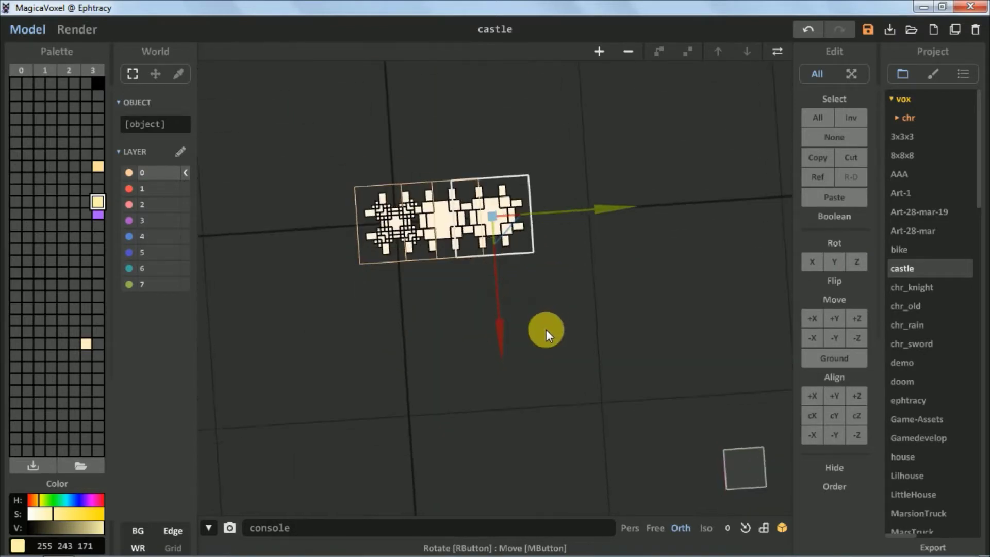
Slide the selected wall section right along X to join the wall run.
{"action": "right_click_drag", "start_coordinate": [579, 210], "coordinate": [597, 239]}
{"action": "left_click_drag", "start_coordinate": [597, 239], "coordinate": [622, 240]}
{"action": "right_click_drag", "start_coordinate": [622, 240], "coordinate": [596, 232]}
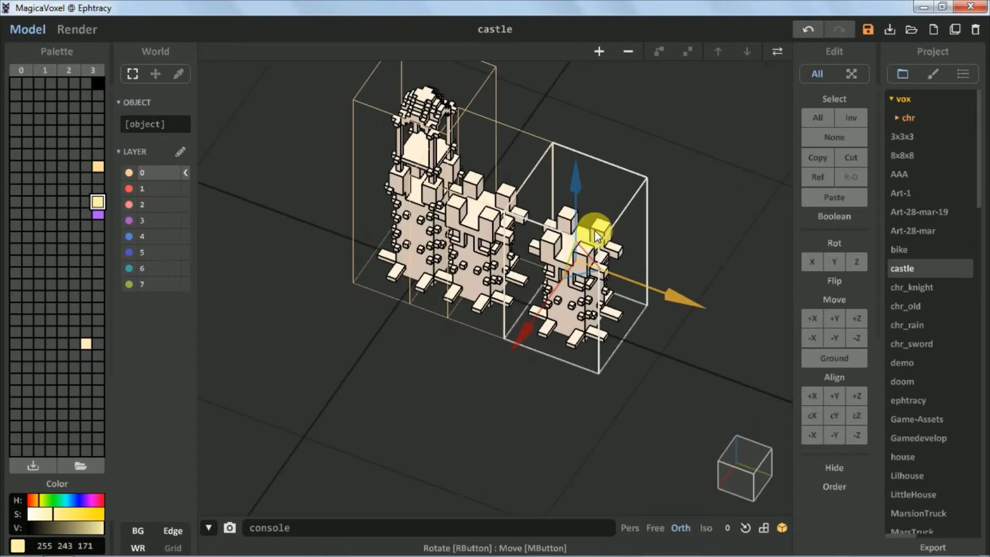
{"action": "left_click_drag", "start_coordinate": [637, 269], "coordinate": [627, 270]}
{"action": "right_click_drag", "start_coordinate": [627, 270], "coordinate": [620, 242]}
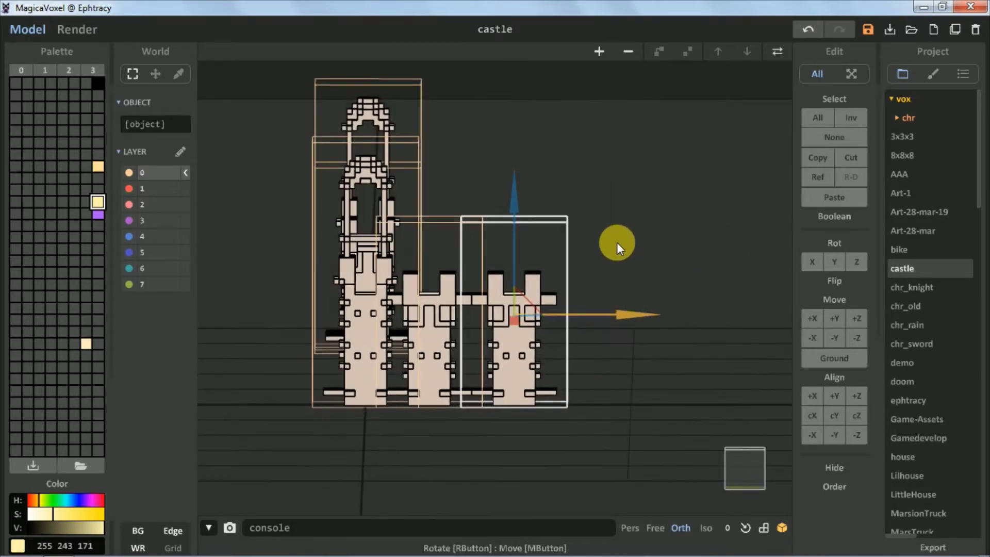
{"action": "right_click_drag", "start_coordinate": [629, 314], "coordinate": [556, 309]}
Pick the cream palette colour while editing the selected section's voxels.
{"action": "key", "text": "Tab"}
{"action": "left_click", "coordinate": [86, 344]}
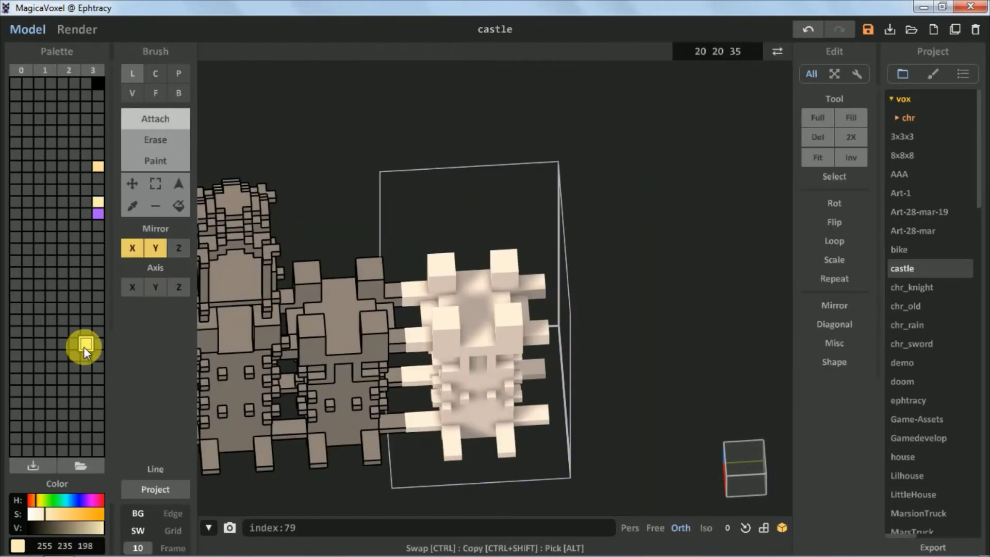
{"action": "mouse_move", "coordinate": [310, 356]}
{"action": "right_mouse_down"}
{"action": "mouse_move", "coordinate": [413, 364]}
{"action": "mouse_move", "coordinate": [357, 240]}
{"action": "mouse_move", "coordinate": [435, 270]}
{"action": "mouse_move", "coordinate": [435, 239]}
{"action": "mouse_move", "coordinate": [479, 145]}
{"action": "mouse_move", "coordinate": [420, 413]}
{"action": "mouse_move", "coordinate": [486, 400]}
{"action": "right_mouse_up"}
{"action": "key", "text": "Tab"}
{"action": "key", "text": "Tab"}
{"action": "key", "text": "Tab"}
Select the rightmost castle section and move it to the right.
{"action": "scroll", "coordinate": [469, 199], "scroll_direction": "down", "scroll_amount": 5}
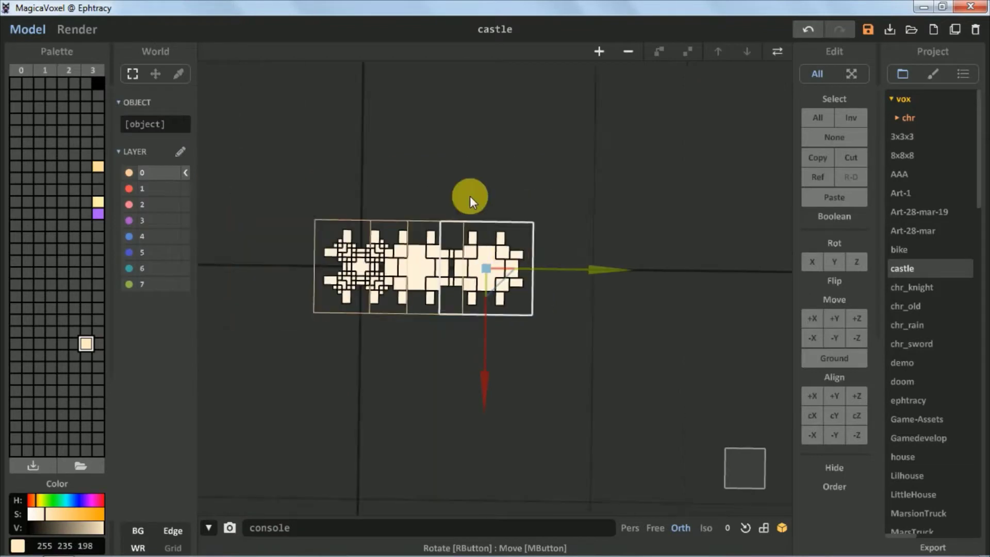
{"action": "mouse_move", "coordinate": [470, 199]}
{"action": "right_mouse_down"}
{"action": "mouse_move", "coordinate": [390, 272]}
{"action": "mouse_move", "coordinate": [482, 288]}
{"action": "mouse_move", "coordinate": [441, 255]}
{"action": "right_mouse_up"}
{"action": "left_click", "coordinate": [482, 288]}
{"action": "key", "text": "ctrl+a"}
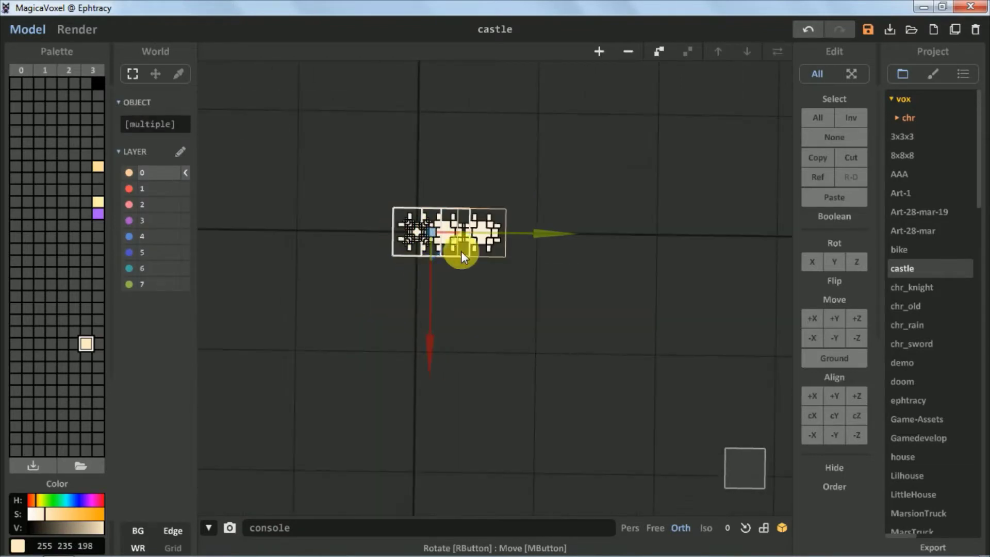
{"action": "left_click", "coordinate": [429, 327]}
{"action": "mouse_move", "coordinate": [429, 327]}
{"action": "right_mouse_down"}
{"action": "mouse_move", "coordinate": [597, 227]}
{"action": "mouse_move", "coordinate": [462, 371]}
{"action": "mouse_move", "coordinate": [484, 352]}
{"action": "mouse_move", "coordinate": [441, 387]}
{"action": "mouse_move", "coordinate": [407, 379]}
{"action": "mouse_move", "coordinate": [489, 418]}
{"action": "mouse_move", "coordinate": [465, 414]}
{"action": "mouse_move", "coordinate": [491, 375]}
{"action": "mouse_move", "coordinate": [369, 367]}
{"action": "right_mouse_up"}
{"action": "left_click", "coordinate": [484, 352]}
{"action": "left_click", "coordinate": [422, 351]}
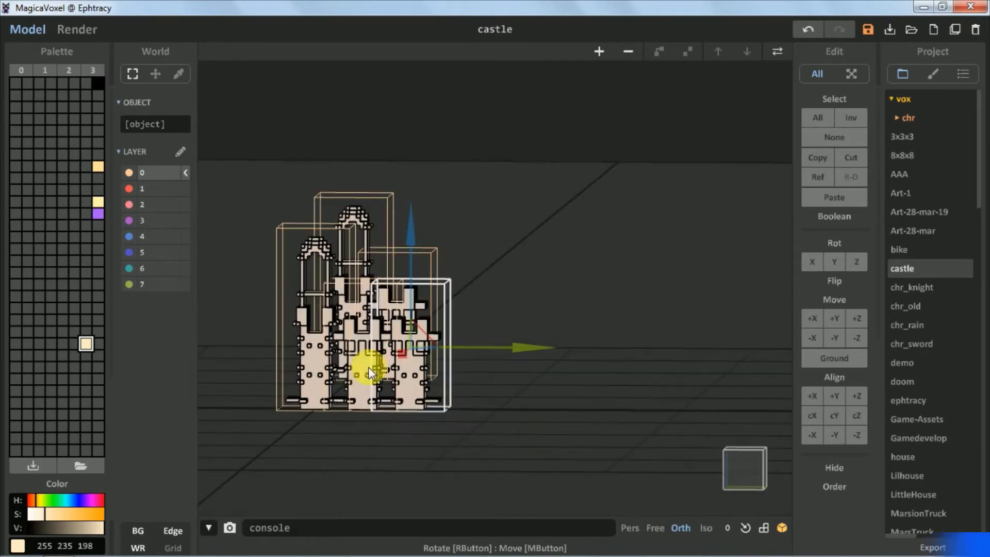
{"action": "mouse_move", "coordinate": [486, 390]}
{"action": "right_mouse_down"}
{"action": "mouse_move", "coordinate": [478, 348]}
{"action": "mouse_move", "coordinate": [367, 392]}
{"action": "right_mouse_up"}
{"action": "left_click_drag", "start_coordinate": [536, 356], "coordinate": [597, 364]}
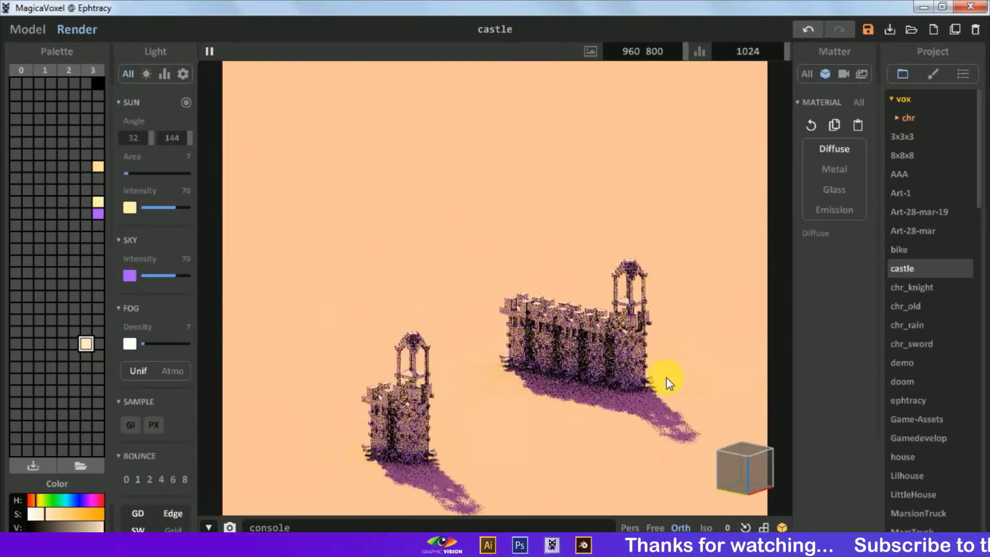
Back in Model, slide the castle pieces together along their gizmo axes.
{"action": "left_click", "coordinate": [27, 29]}
{"action": "middle_click_drag", "start_coordinate": [604, 315], "coordinate": [470, 393]}
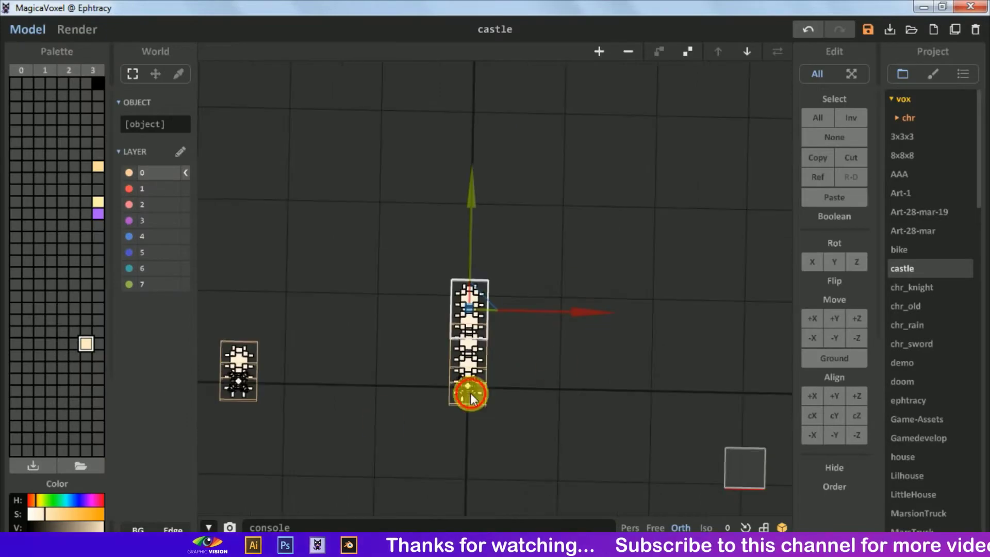
{"action": "left_click_drag", "start_coordinate": [470, 340], "coordinate": [475, 91]}
{"action": "mouse_move", "coordinate": [475, 91]}
{"action": "right_mouse_down"}
{"action": "mouse_move", "coordinate": [476, 290]}
{"action": "mouse_move", "coordinate": [256, 267]}
{"action": "mouse_move", "coordinate": [415, 444]}
{"action": "mouse_move", "coordinate": [656, 453]}
{"action": "right_mouse_up"}
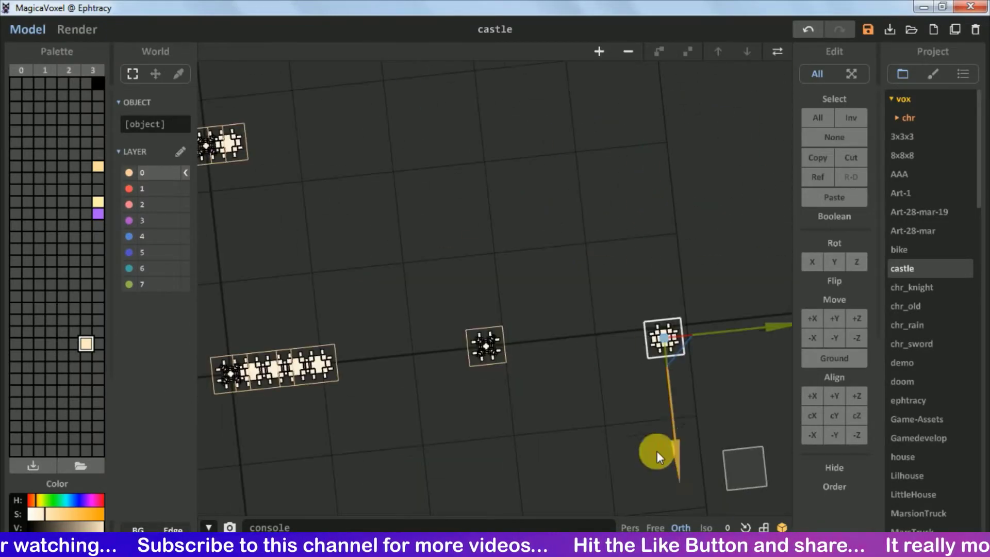
{"action": "left_click_drag", "start_coordinate": [657, 453], "coordinate": [652, 347]}
{"action": "mouse_move", "coordinate": [651, 347]}
{"action": "right_mouse_down"}
{"action": "mouse_move", "coordinate": [546, 314]}
{"action": "mouse_move", "coordinate": [366, 398]}
{"action": "right_mouse_up"}
{"action": "mouse_move", "coordinate": [366, 405]}
{"action": "left_mouse_down"}
{"action": "mouse_move", "coordinate": [333, 384]}
{"action": "mouse_move", "coordinate": [261, 390]}
{"action": "mouse_move", "coordinate": [364, 417]}
{"action": "mouse_move", "coordinate": [380, 393]}
{"action": "mouse_move", "coordinate": [348, 447]}
{"action": "mouse_move", "coordinate": [383, 500]}
{"action": "left_mouse_up"}
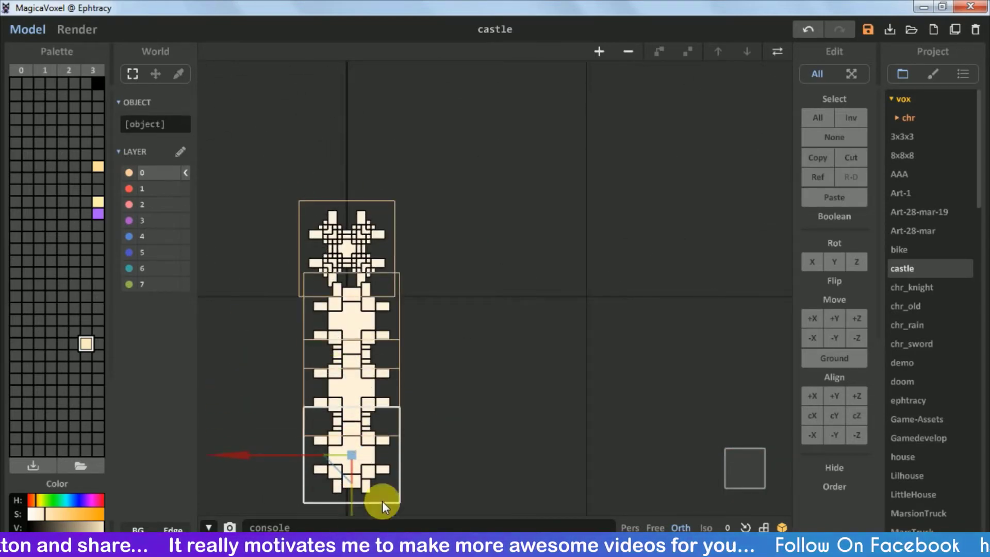
{"action": "mouse_move", "coordinate": [607, 144]}
{"action": "right_mouse_down"}
{"action": "mouse_move", "coordinate": [521, 327]}
{"action": "mouse_move", "coordinate": [449, 377]}
{"action": "mouse_move", "coordinate": [580, 327]}
{"action": "right_mouse_up"}
Move a piece left, add it to the selection, and group the pieces.
{"action": "mouse_move", "coordinate": [455, 367]}
{"action": "left_mouse_down"}
{"action": "mouse_move", "coordinate": [338, 343]}
{"action": "mouse_move", "coordinate": [304, 381]}
{"action": "mouse_move", "coordinate": [410, 379]}
{"action": "mouse_move", "coordinate": [325, 344]}
{"action": "left_mouse_up"}
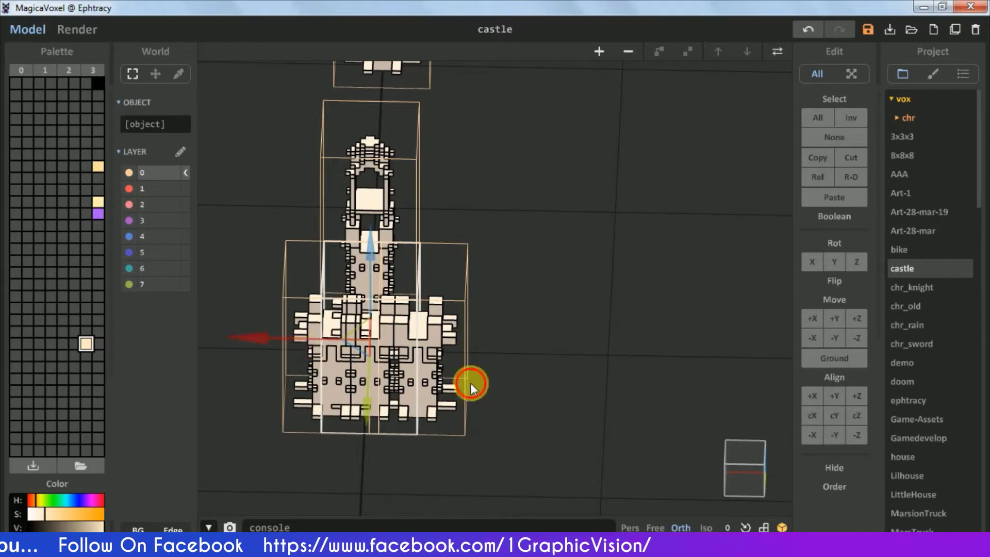
{"action": "mouse_move", "coordinate": [310, 343]}
{"action": "right_mouse_down"}
{"action": "mouse_move", "coordinate": [441, 380]}
{"action": "mouse_move", "coordinate": [377, 370]}
{"action": "right_mouse_up"}
{"action": "left_click", "coordinate": [377, 370], "text": "shift"}
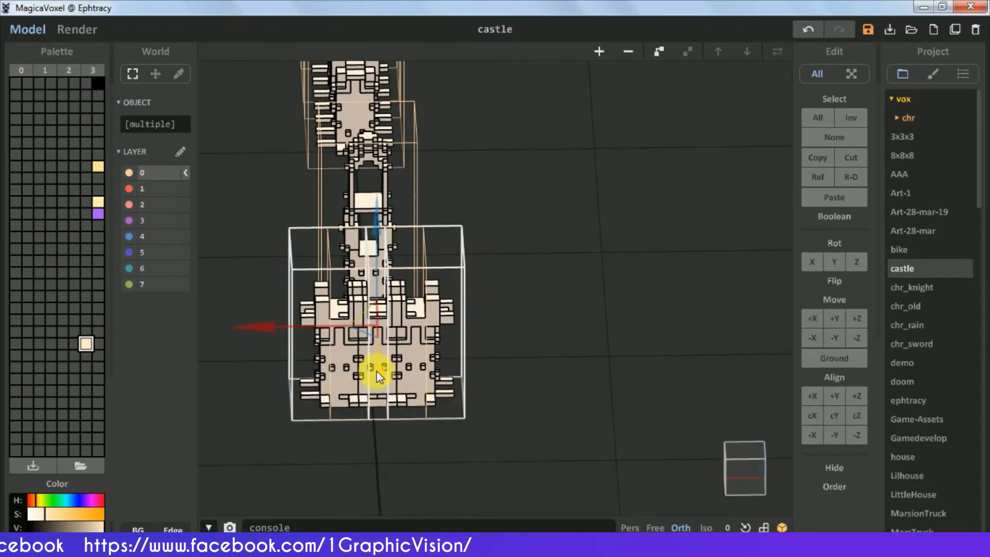
{"action": "left_click", "coordinate": [659, 51]}
{"action": "left_click", "coordinate": [732, 448]}
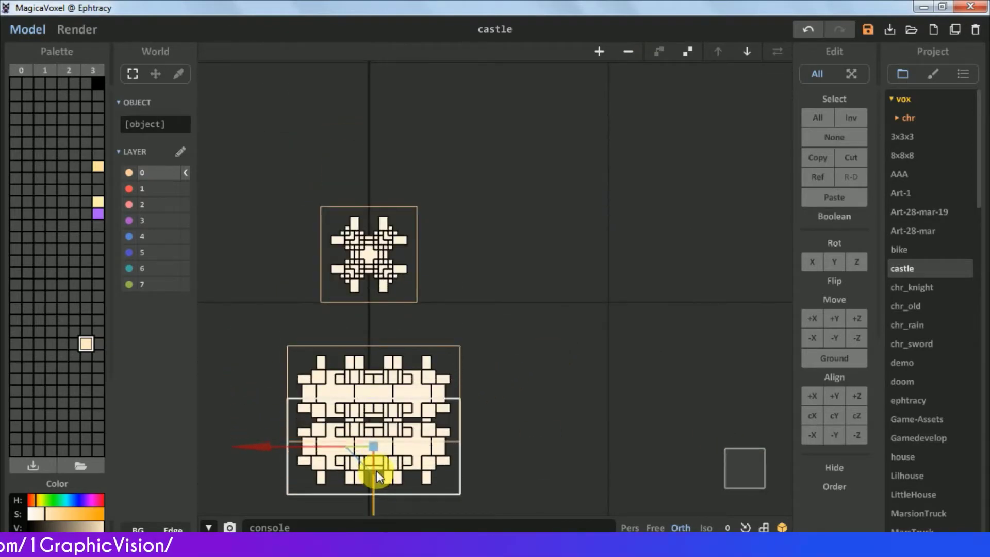
Nudge the grouped wall block along X into place.
{"action": "left_click_drag", "start_coordinate": [379, 469], "coordinate": [383, 463]}
{"action": "right_click_drag", "start_coordinate": [382, 462], "coordinate": [243, 239]}
{"action": "mouse_move", "coordinate": [243, 240]}
{"action": "left_mouse_down"}
{"action": "mouse_move", "coordinate": [391, 249]}
{"action": "mouse_move", "coordinate": [218, 242]}
{"action": "left_mouse_up"}
{"action": "right_click_drag", "start_coordinate": [217, 242], "coordinate": [506, 286]}
Group the wall sections and move the grouped block to the left.
{"action": "left_click", "coordinate": [652, 49]}
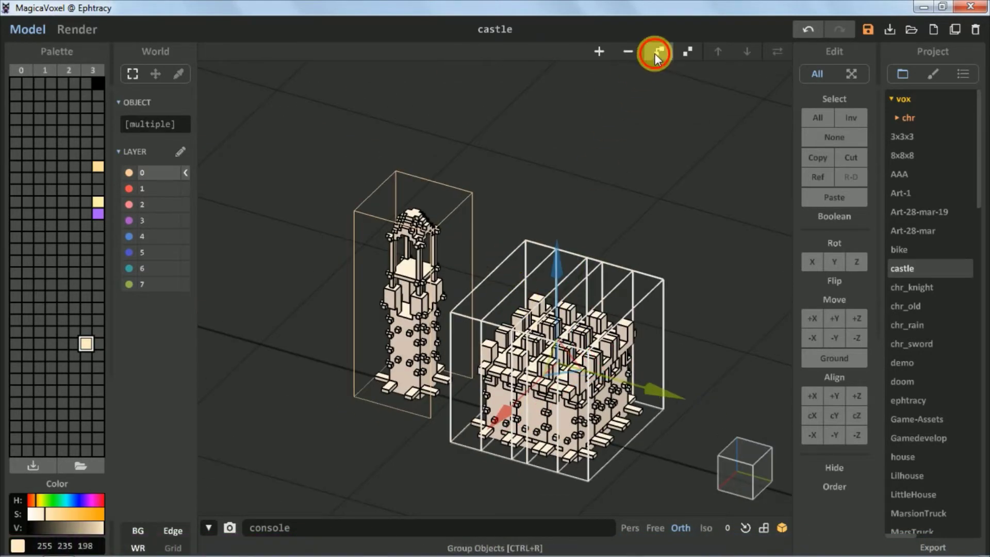
{"action": "mouse_move", "coordinate": [593, 232]}
{"action": "right_mouse_down"}
{"action": "mouse_move", "coordinate": [409, 287]}
{"action": "mouse_move", "coordinate": [431, 216]}
{"action": "right_mouse_up"}
{"action": "left_click_drag", "start_coordinate": [431, 217], "coordinate": [316, 247]}
{"action": "mouse_move", "coordinate": [315, 247]}
{"action": "right_mouse_down"}
{"action": "mouse_move", "coordinate": [559, 277]}
{"action": "mouse_move", "coordinate": [621, 210]}
{"action": "mouse_move", "coordinate": [555, 324]}
{"action": "mouse_move", "coordinate": [255, 317]}
{"action": "mouse_move", "coordinate": [381, 415]}
{"action": "mouse_move", "coordinate": [569, 406]}
{"action": "right_mouse_up"}
Select all castle objects and place a copy below the original.
{"action": "key", "text": "ctrl+shift+g"}
{"action": "middle_click_drag", "start_coordinate": [569, 406], "coordinate": [414, 206]}
{"action": "mouse_move", "coordinate": [413, 206]}
{"action": "right_mouse_down"}
{"action": "mouse_move", "coordinate": [293, 258]}
{"action": "mouse_move", "coordinate": [522, 319]}
{"action": "mouse_move", "coordinate": [352, 337]}
{"action": "mouse_move", "coordinate": [741, 464]}
{"action": "mouse_move", "coordinate": [386, 134]}
{"action": "right_mouse_up"}
{"action": "mouse_move", "coordinate": [387, 136]}
{"action": "left_mouse_down"}
{"action": "mouse_move", "coordinate": [407, 310]}
{"action": "mouse_move", "coordinate": [391, 312]}
{"action": "left_mouse_up"}
Select the lower-right castle block and add further blocks to the selection.
{"action": "mouse_move", "coordinate": [614, 57]}
{"action": "right_mouse_down"}
{"action": "mouse_move", "coordinate": [391, 341]}
{"action": "mouse_move", "coordinate": [460, 333]}
{"action": "right_mouse_up"}
{"action": "mouse_move", "coordinate": [499, 262]}
{"action": "right_mouse_down"}
{"action": "mouse_move", "coordinate": [491, 287]}
{"action": "mouse_move", "coordinate": [539, 382]}
{"action": "mouse_move", "coordinate": [592, 236]}
{"action": "mouse_move", "coordinate": [440, 322]}
{"action": "right_mouse_up"}
{"action": "left_click", "coordinate": [440, 322]}
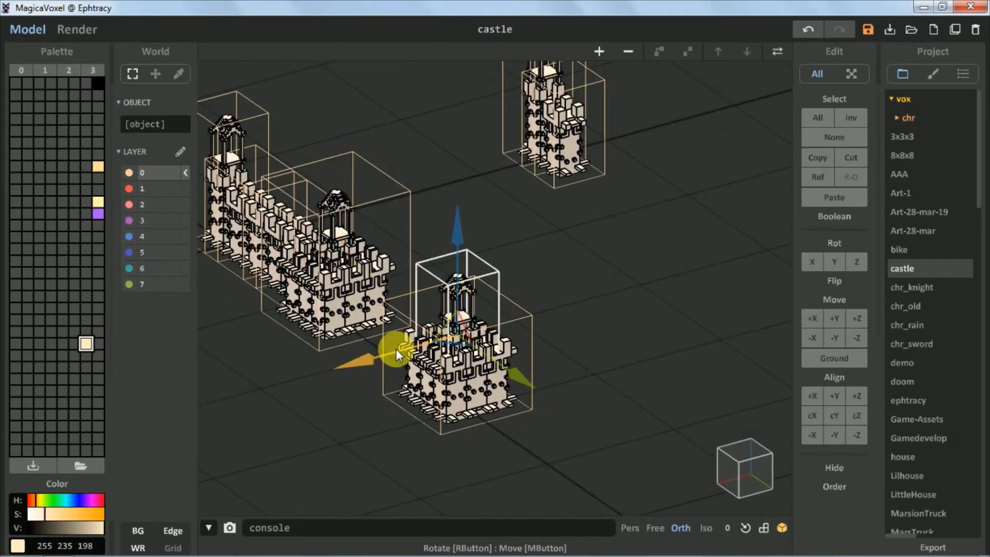
{"action": "mouse_move", "coordinate": [459, 167]}
{"action": "right_mouse_down"}
{"action": "mouse_move", "coordinate": [540, 261]}
{"action": "mouse_move", "coordinate": [466, 393]}
{"action": "right_mouse_up"}
{"action": "left_click", "coordinate": [464, 401], "text": "shift"}
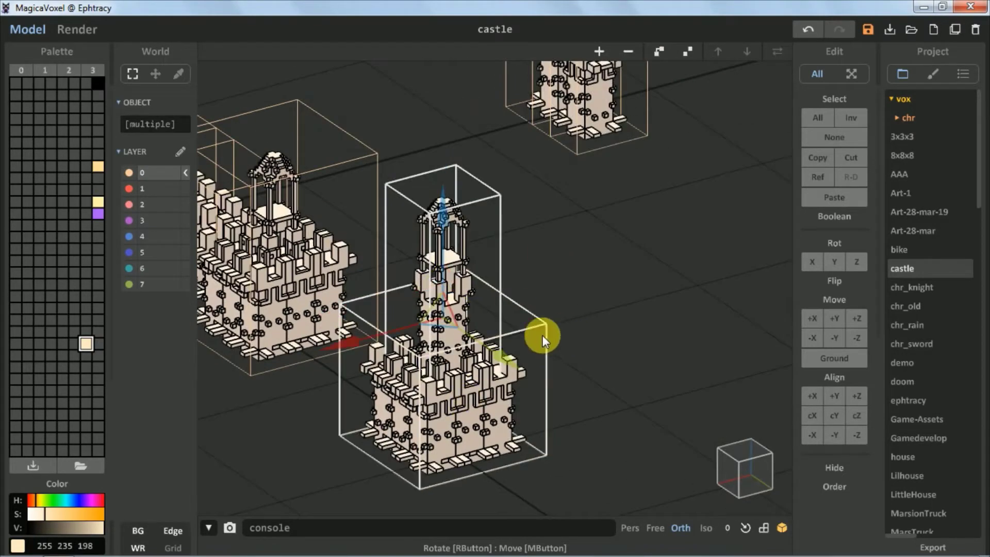
{"action": "left_click", "coordinate": [585, 443], "text": "shift"}
{"action": "mouse_move", "coordinate": [585, 443]}
{"action": "right_mouse_down"}
{"action": "mouse_move", "coordinate": [567, 379]}
{"action": "mouse_move", "coordinate": [487, 376]}
{"action": "mouse_move", "coordinate": [601, 341]}
{"action": "right_mouse_up"}
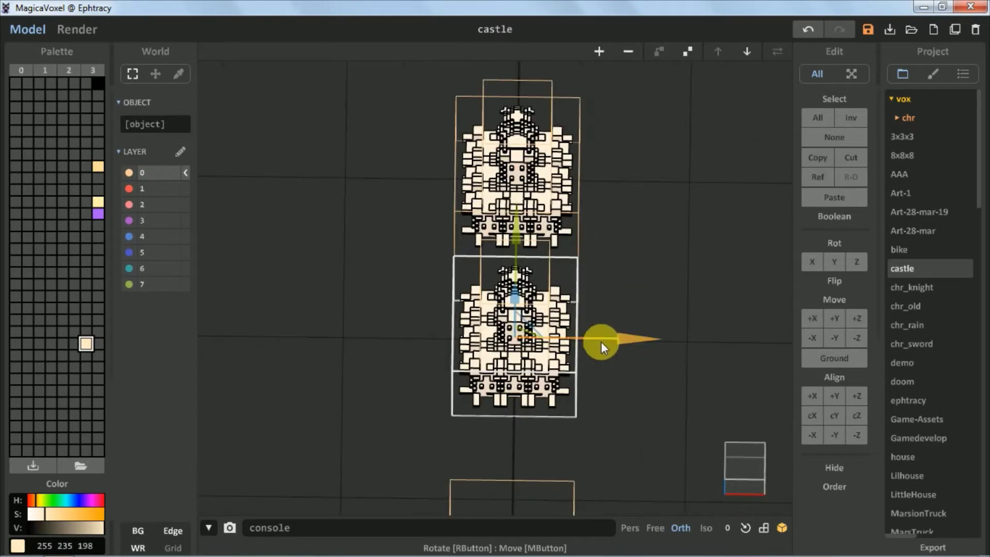
Move the selected block right, undoing and redoing the move.
{"action": "mouse_move", "coordinate": [673, 338]}
{"action": "left_mouse_down"}
{"action": "mouse_move", "coordinate": [703, 333]}
{"action": "mouse_move", "coordinate": [690, 338]}
{"action": "left_mouse_up"}
{"action": "scroll", "coordinate": [688, 338], "scroll_direction": "up", "scroll_amount": 3}
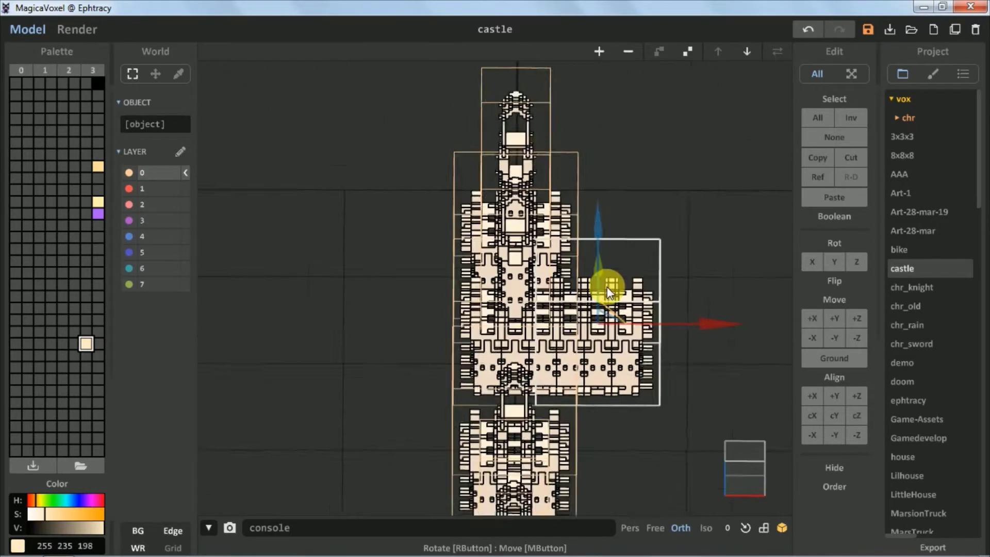
{"action": "left_click_drag", "start_coordinate": [600, 292], "coordinate": [619, 354]}
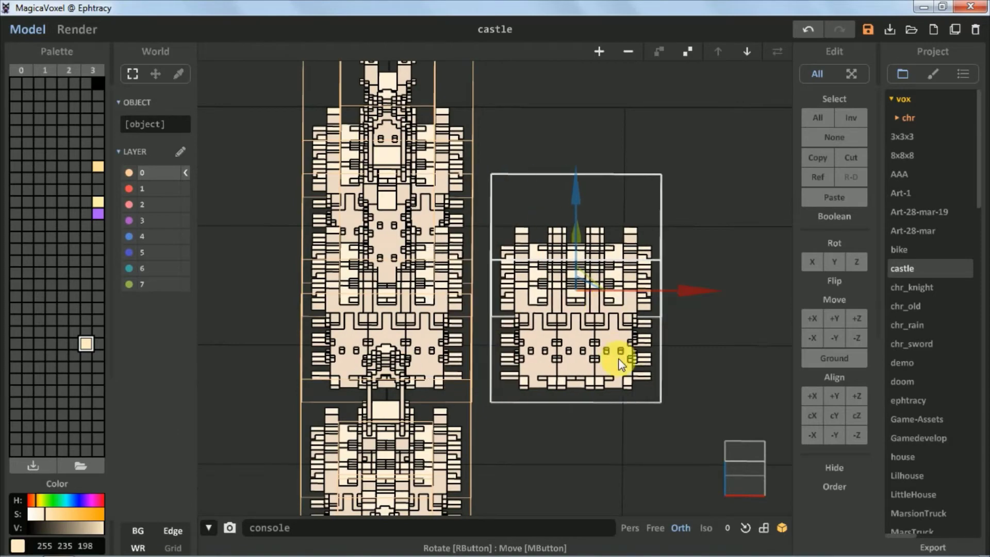
{"action": "mouse_move", "coordinate": [524, 343]}
{"action": "right_mouse_down"}
{"action": "mouse_move", "coordinate": [659, 137]}
{"action": "mouse_move", "coordinate": [474, 436]}
{"action": "right_mouse_up"}
{"action": "key", "text": "ctrl+z"}
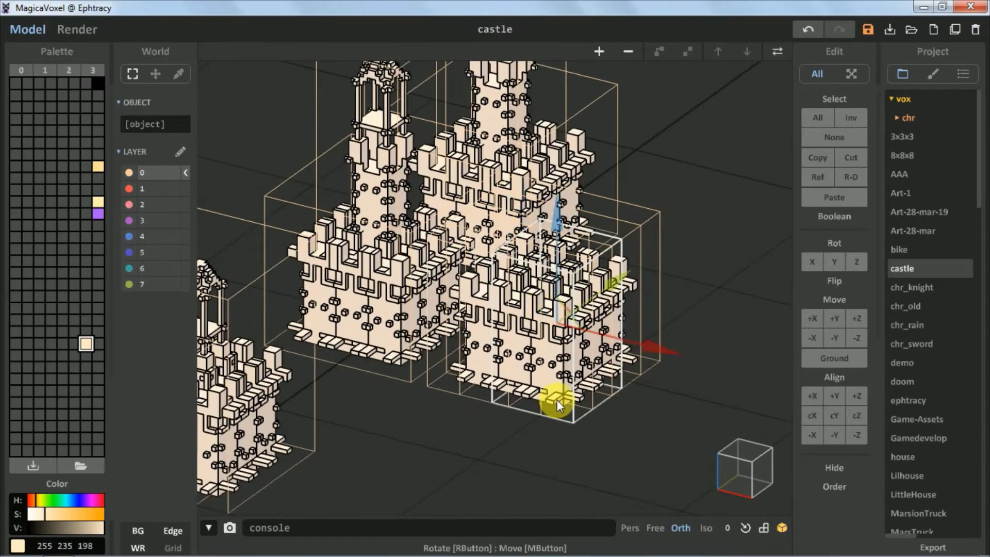
{"action": "mouse_move", "coordinate": [557, 400]}
{"action": "right_mouse_down"}
{"action": "mouse_move", "coordinate": [574, 386]}
{"action": "mouse_move", "coordinate": [559, 364]}
{"action": "mouse_move", "coordinate": [527, 391]}
{"action": "right_mouse_up"}
{"action": "key", "text": "ctrl+y"}
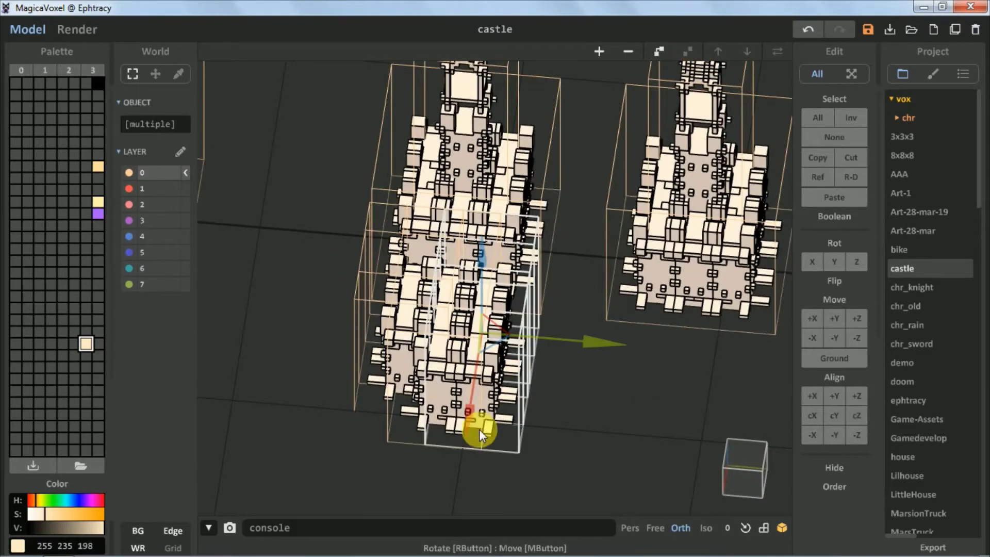
Select the right castle block and shift it back left against the main block.
{"action": "mouse_move", "coordinate": [516, 450]}
{"action": "right_mouse_down"}
{"action": "mouse_move", "coordinate": [595, 430]}
{"action": "mouse_move", "coordinate": [497, 244]}
{"action": "right_mouse_up"}
{"action": "left_click", "coordinate": [496, 245]}
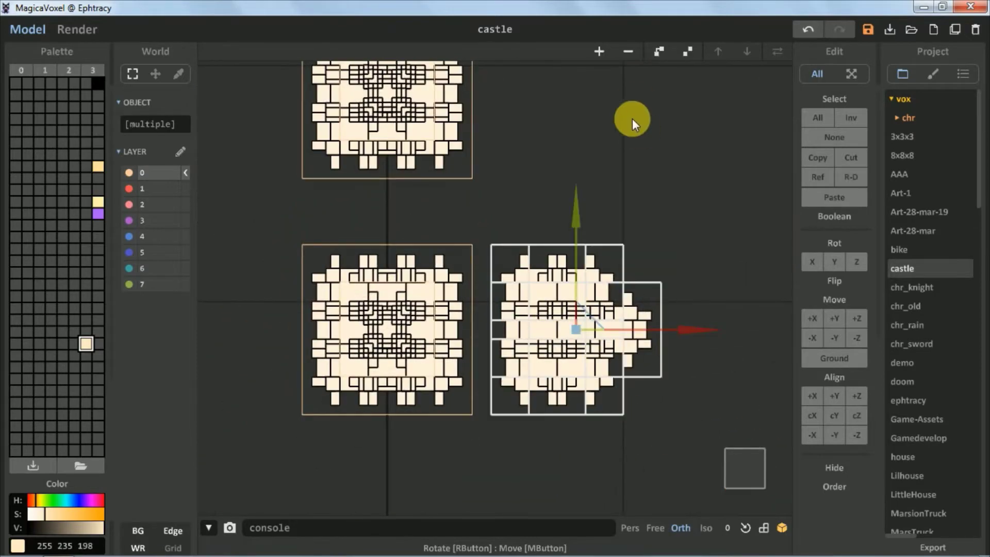
{"action": "left_click", "coordinate": [501, 264]}
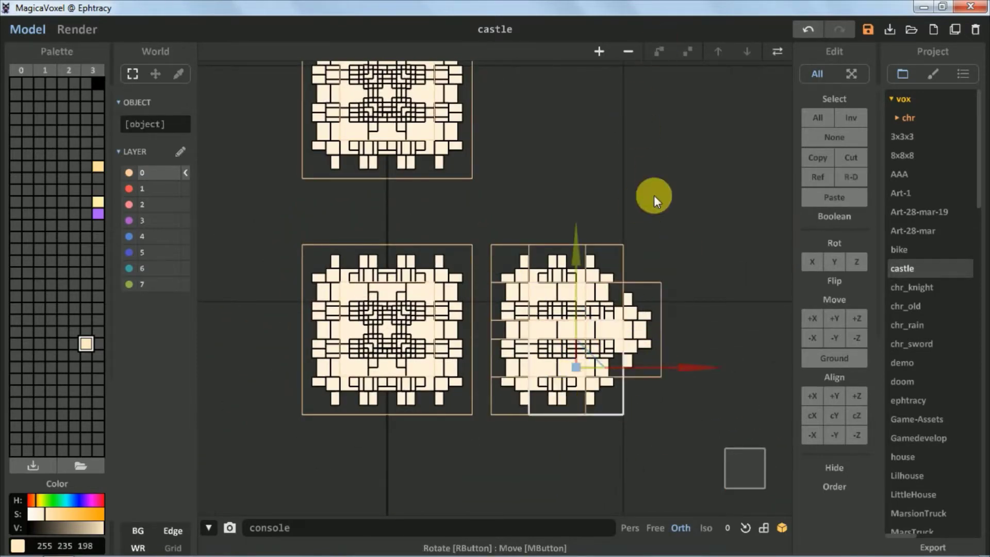
{"action": "mouse_move", "coordinate": [626, 348]}
{"action": "right_mouse_down"}
{"action": "mouse_move", "coordinate": [522, 340]}
{"action": "mouse_move", "coordinate": [617, 372]}
{"action": "right_mouse_up"}
{"action": "left_click", "coordinate": [521, 339]}
{"action": "left_click", "coordinate": [623, 414]}
{"action": "right_click_drag", "start_coordinate": [623, 413], "coordinate": [685, 202]}
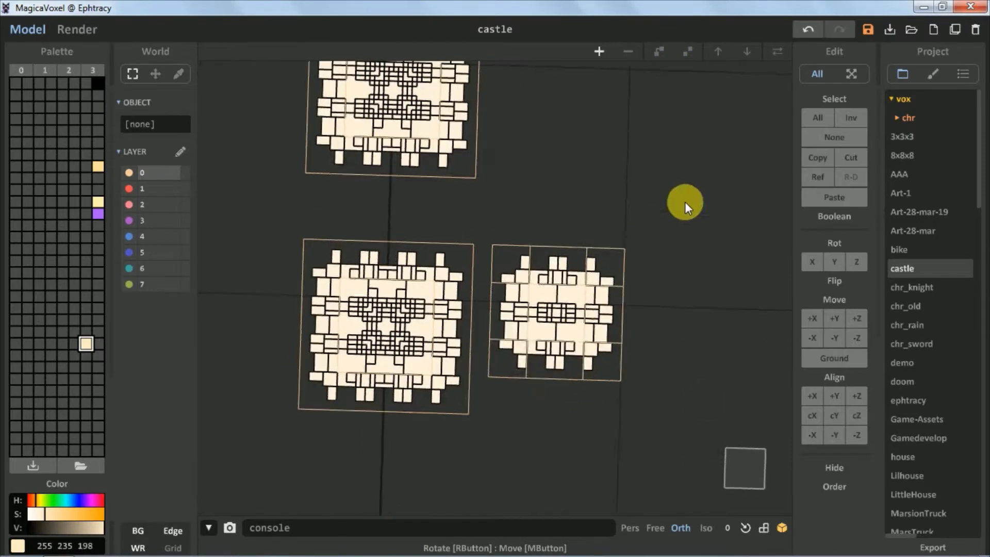
{"action": "mouse_move", "coordinate": [559, 218]}
{"action": "left_mouse_down"}
{"action": "mouse_move", "coordinate": [670, 326]}
{"action": "mouse_move", "coordinate": [632, 339]}
{"action": "left_mouse_up"}
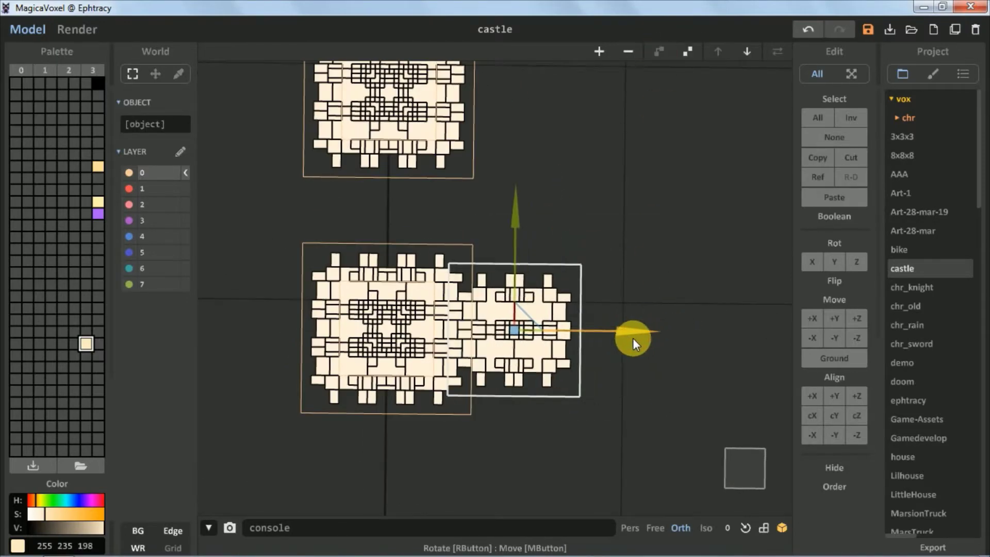
{"action": "mouse_move", "coordinate": [633, 338]}
{"action": "right_mouse_down"}
{"action": "mouse_move", "coordinate": [608, 348]}
{"action": "mouse_move", "coordinate": [379, 187]}
{"action": "right_mouse_up"}
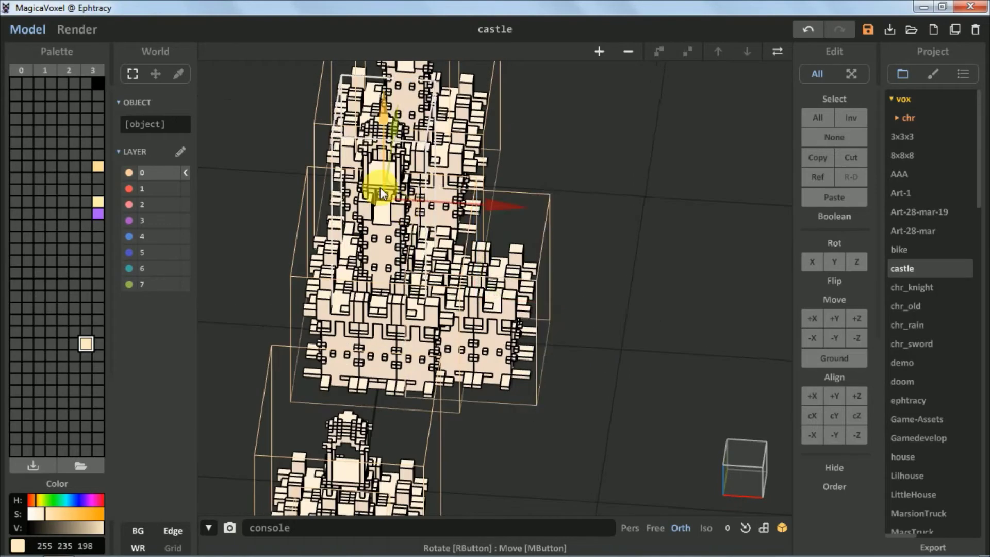
{"action": "mouse_move", "coordinate": [478, 207]}
{"action": "right_mouse_down"}
{"action": "mouse_move", "coordinate": [580, 341]}
{"action": "mouse_move", "coordinate": [592, 270]}
{"action": "mouse_move", "coordinate": [556, 389]}
{"action": "mouse_move", "coordinate": [478, 200]}
{"action": "mouse_move", "coordinate": [475, 320]}
{"action": "mouse_move", "coordinate": [453, 294]}
{"action": "mouse_move", "coordinate": [487, 374]}
{"action": "right_mouse_up"}
Place a copy of a tower left of the castle and group the selected objects.
{"action": "left_click", "coordinate": [488, 374]}
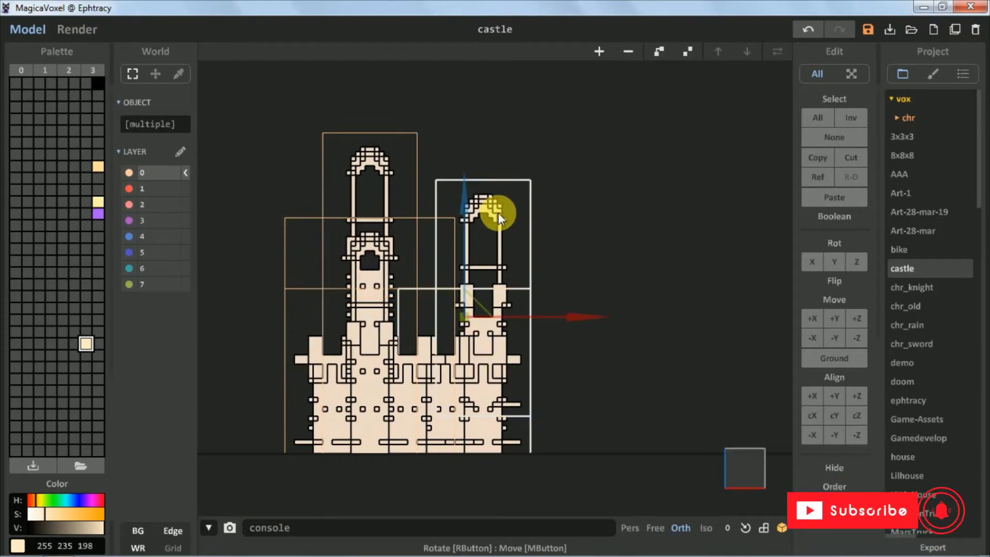
{"action": "left_click_drag", "start_coordinate": [497, 208], "coordinate": [287, 332]}
{"action": "mouse_move", "coordinate": [604, 375]}
{"action": "right_mouse_down"}
{"action": "mouse_move", "coordinate": [553, 331]}
{"action": "mouse_move", "coordinate": [548, 433]}
{"action": "mouse_move", "coordinate": [521, 512]}
{"action": "right_mouse_up"}
{"action": "left_click", "coordinate": [661, 52]}
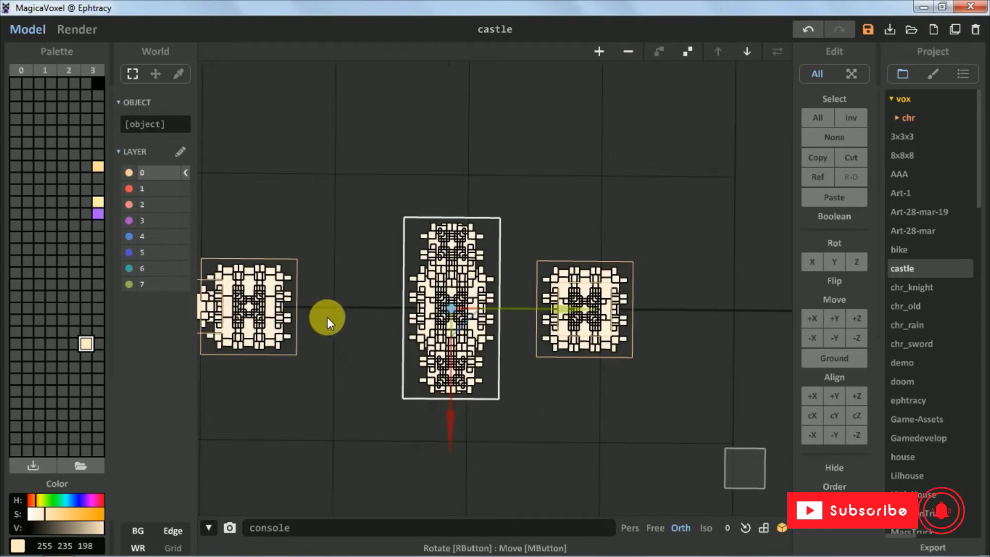
Inspect the selected block from several angles and slide it sideways along the wall.
{"action": "scroll", "coordinate": [541, 299], "scroll_direction": "down", "scroll_amount": 3}
{"action": "mouse_move", "coordinate": [342, 291]}
{"action": "right_mouse_down"}
{"action": "mouse_move", "coordinate": [420, 192]}
{"action": "mouse_move", "coordinate": [359, 187]}
{"action": "mouse_move", "coordinate": [548, 318]}
{"action": "right_mouse_up"}
{"action": "scroll", "coordinate": [515, 279], "scroll_direction": "up", "scroll_amount": 3}
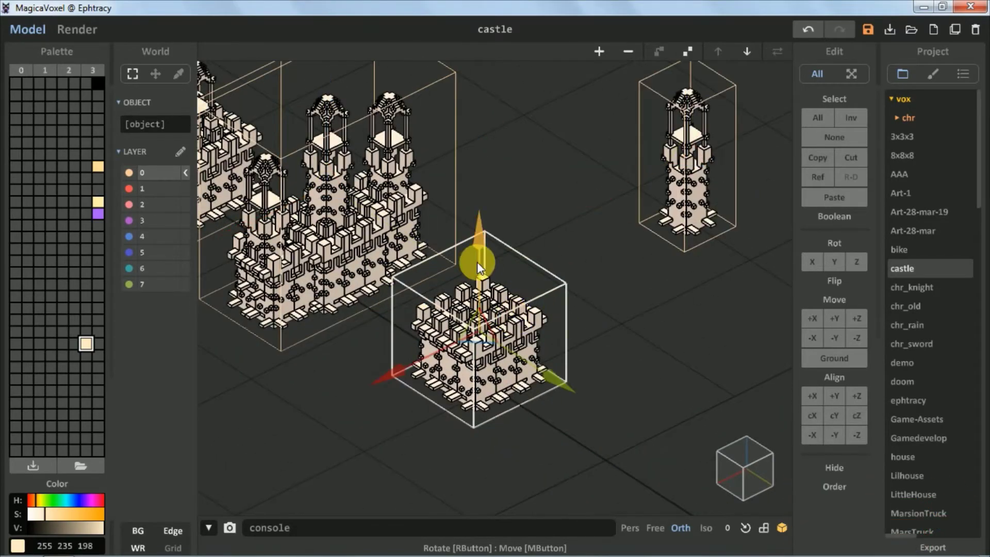
{"action": "right_click_drag", "start_coordinate": [478, 262], "coordinate": [539, 262]}
{"action": "scroll", "coordinate": [421, 182], "scroll_direction": "up", "scroll_amount": 3}
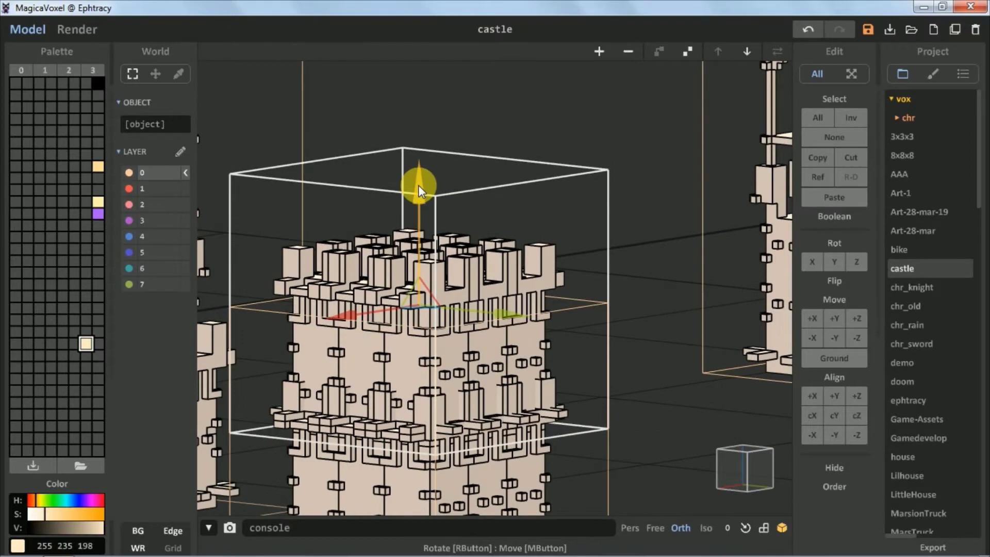
{"action": "mouse_move", "coordinate": [418, 180]}
{"action": "right_mouse_down"}
{"action": "mouse_move", "coordinate": [482, 309]}
{"action": "mouse_move", "coordinate": [475, 287]}
{"action": "right_mouse_up"}
{"action": "scroll", "coordinate": [475, 287], "scroll_direction": "down", "scroll_amount": 3}
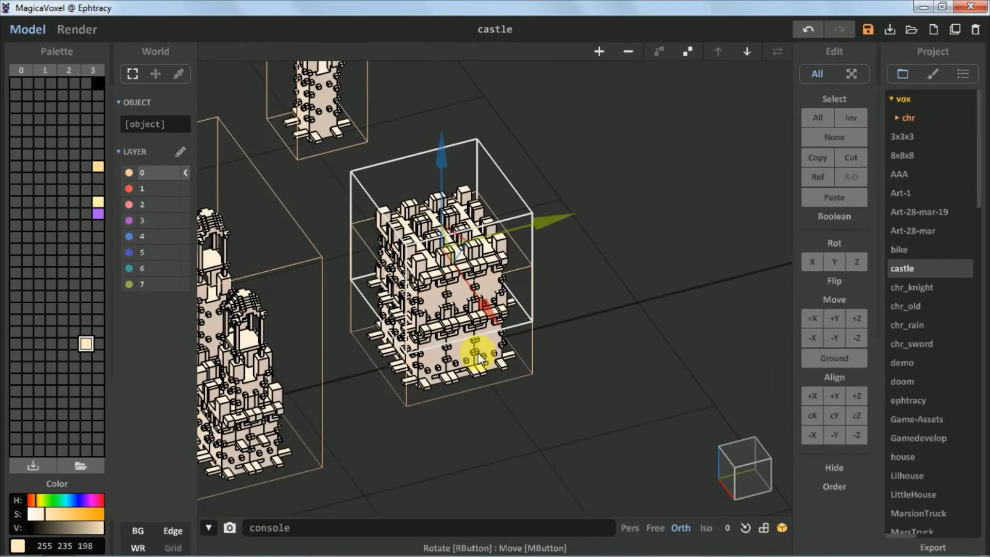
{"action": "right_click_drag", "start_coordinate": [482, 354], "coordinate": [490, 274]}
{"action": "scroll", "coordinate": [490, 275], "scroll_direction": "up", "scroll_amount": 3}
{"action": "mouse_move", "coordinate": [490, 274]}
{"action": "left_mouse_down"}
{"action": "mouse_move", "coordinate": [387, 283]}
{"action": "mouse_move", "coordinate": [305, 307]}
{"action": "mouse_move", "coordinate": [480, 258]}
{"action": "left_mouse_up"}
Nudge the block along the wall until it lines up between the towers.
{"action": "mouse_move", "coordinate": [480, 258]}
{"action": "right_mouse_down"}
{"action": "mouse_move", "coordinate": [515, 330]}
{"action": "mouse_move", "coordinate": [545, 346]}
{"action": "mouse_move", "coordinate": [480, 249]}
{"action": "right_mouse_up"}
{"action": "mouse_move", "coordinate": [485, 150]}
{"action": "right_mouse_down"}
{"action": "mouse_move", "coordinate": [723, 457]}
{"action": "mouse_move", "coordinate": [348, 401]}
{"action": "right_mouse_up"}
{"action": "right_click_drag", "start_coordinate": [444, 277], "coordinate": [470, 274]}
{"action": "left_click_drag", "start_coordinate": [469, 273], "coordinate": [481, 283]}
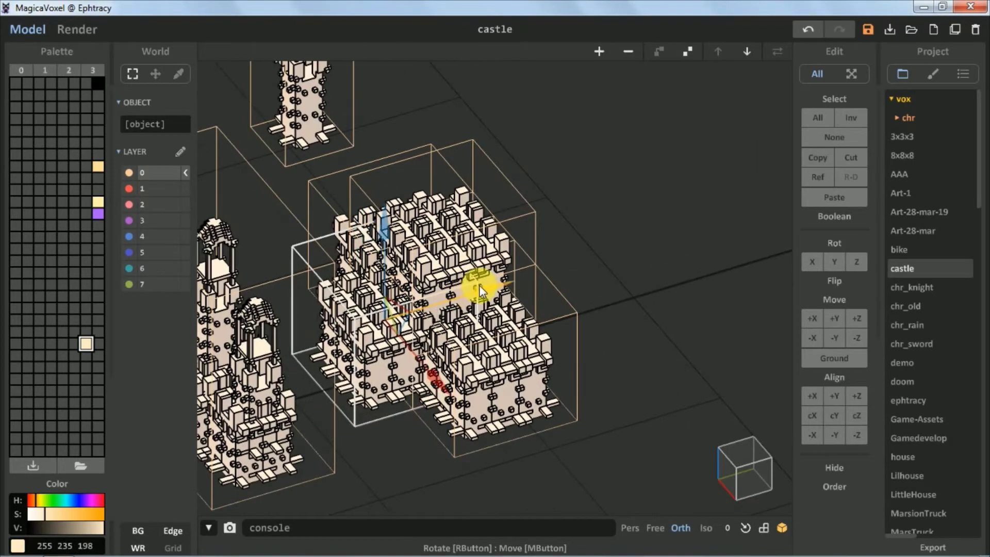
{"action": "mouse_move", "coordinate": [482, 283]}
{"action": "right_mouse_down"}
{"action": "mouse_move", "coordinate": [506, 286]}
{"action": "mouse_move", "coordinate": [376, 320]}
{"action": "mouse_move", "coordinate": [475, 320]}
{"action": "right_mouse_up"}
{"action": "mouse_move", "coordinate": [250, 380]}
{"action": "right_mouse_down"}
{"action": "mouse_move", "coordinate": [545, 350]}
{"action": "mouse_move", "coordinate": [568, 333]}
{"action": "right_mouse_up"}
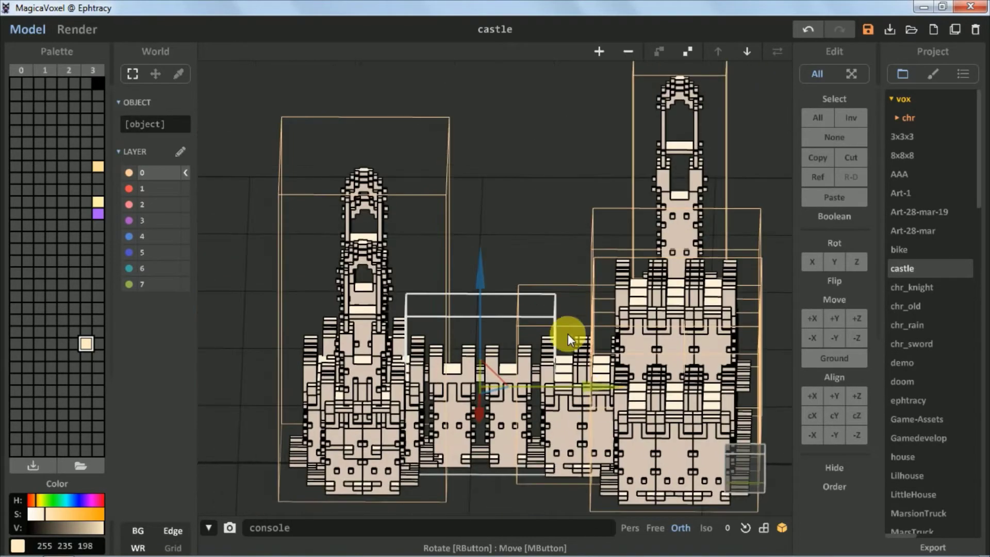
{"action": "scroll", "coordinate": [298, 363], "scroll_direction": "down", "scroll_amount": 3}
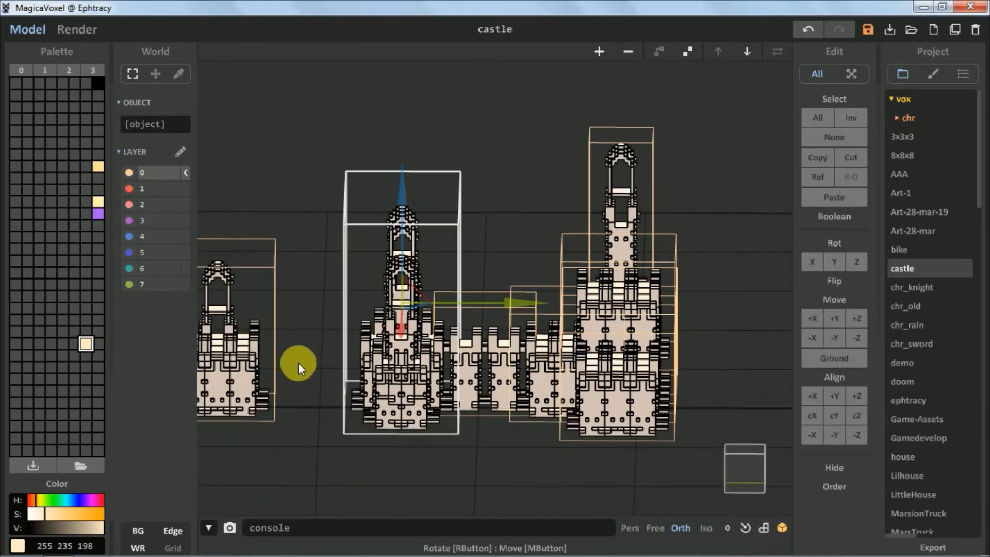
{"action": "mouse_move", "coordinate": [437, 367]}
{"action": "right_mouse_down"}
{"action": "mouse_move", "coordinate": [473, 336]}
{"action": "mouse_move", "coordinate": [837, 275]}
{"action": "mouse_move", "coordinate": [544, 299]}
{"action": "mouse_move", "coordinate": [407, 407]}
{"action": "mouse_move", "coordinate": [352, 408]}
{"action": "mouse_move", "coordinate": [509, 366]}
{"action": "mouse_move", "coordinate": [602, 375]}
{"action": "mouse_move", "coordinate": [654, 326]}
{"action": "mouse_move", "coordinate": [621, 304]}
{"action": "mouse_move", "coordinate": [645, 228]}
{"action": "mouse_move", "coordinate": [581, 320]}
{"action": "mouse_move", "coordinate": [700, 382]}
{"action": "mouse_move", "coordinate": [503, 449]}
{"action": "mouse_move", "coordinate": [499, 248]}
{"action": "mouse_move", "coordinate": [634, 355]}
{"action": "mouse_move", "coordinate": [458, 234]}
{"action": "mouse_move", "coordinate": [513, 413]}
{"action": "mouse_move", "coordinate": [427, 341]}
{"action": "mouse_move", "coordinate": [639, 342]}
{"action": "mouse_move", "coordinate": [469, 490]}
{"action": "mouse_move", "coordinate": [602, 414]}
{"action": "mouse_move", "coordinate": [666, 264]}
{"action": "right_mouse_up"}
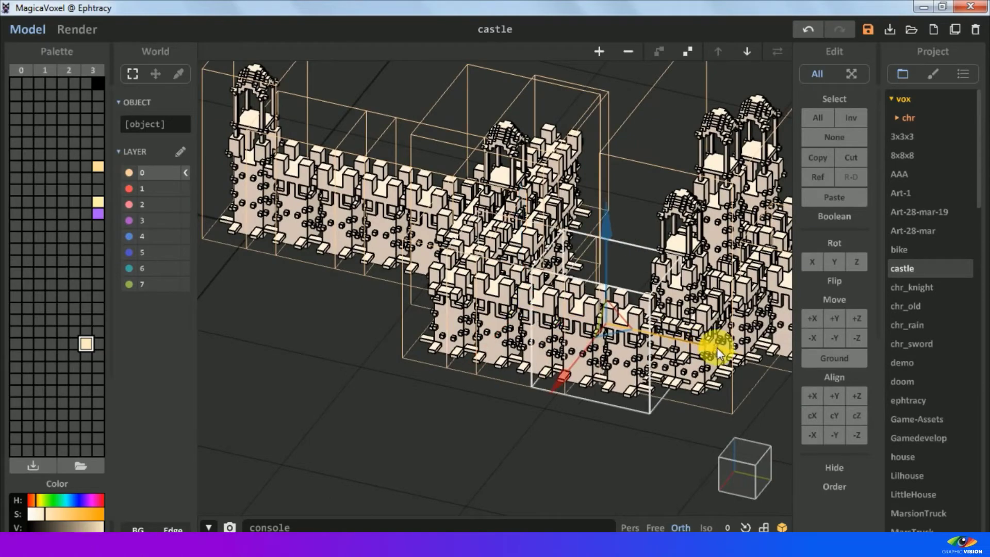
Orbit around the castle and snap to a straight top-down view of the towers.
{"action": "mouse_move", "coordinate": [718, 355]}
{"action": "right_mouse_down"}
{"action": "mouse_move", "coordinate": [728, 320]}
{"action": "mouse_move", "coordinate": [578, 364]}
{"action": "mouse_move", "coordinate": [453, 348]}
{"action": "right_mouse_up"}
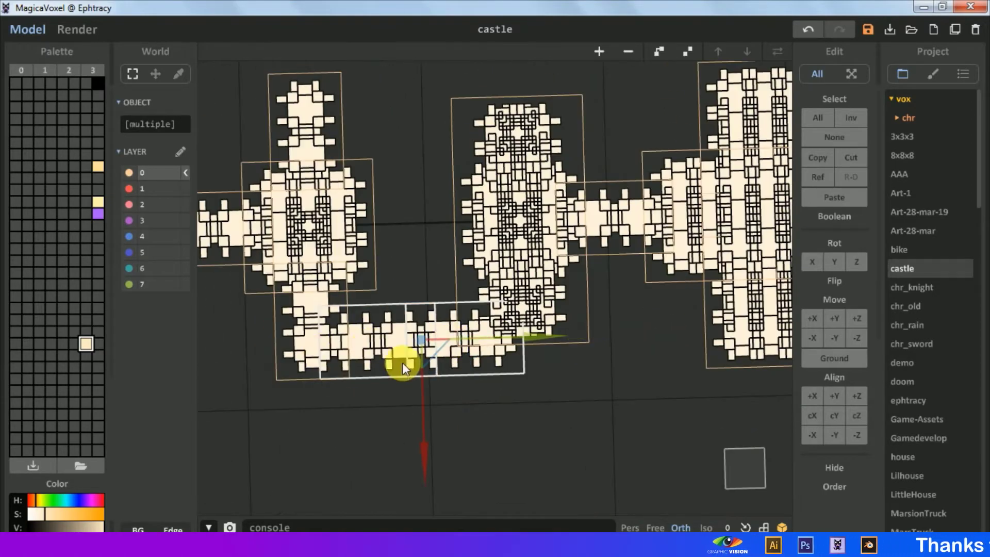
{"action": "right_click_drag", "start_coordinate": [454, 190], "coordinate": [538, 239]}
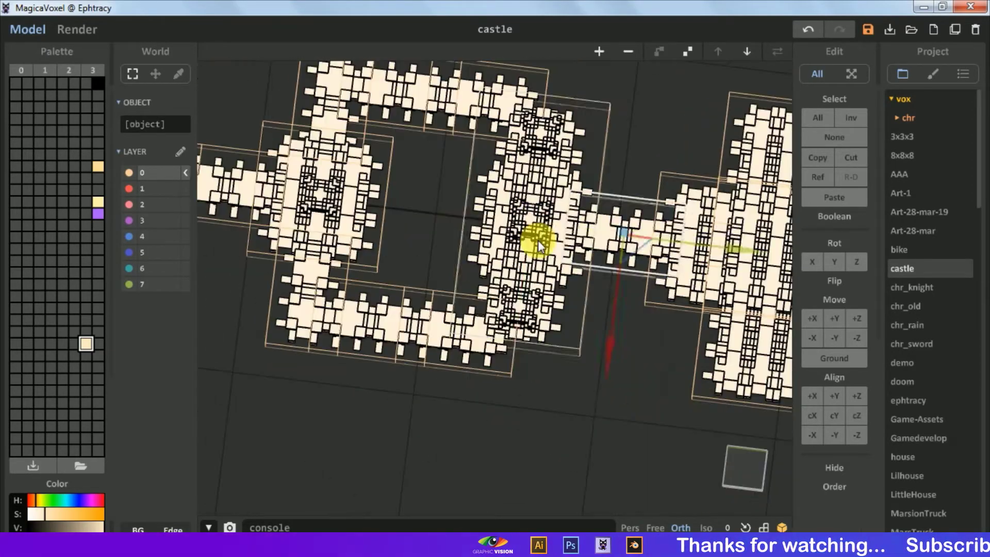
{"action": "mouse_move", "coordinate": [632, 233]}
{"action": "right_mouse_down"}
{"action": "mouse_move", "coordinate": [596, 239]}
{"action": "mouse_move", "coordinate": [622, 187]}
{"action": "mouse_move", "coordinate": [599, 200]}
{"action": "right_mouse_up"}
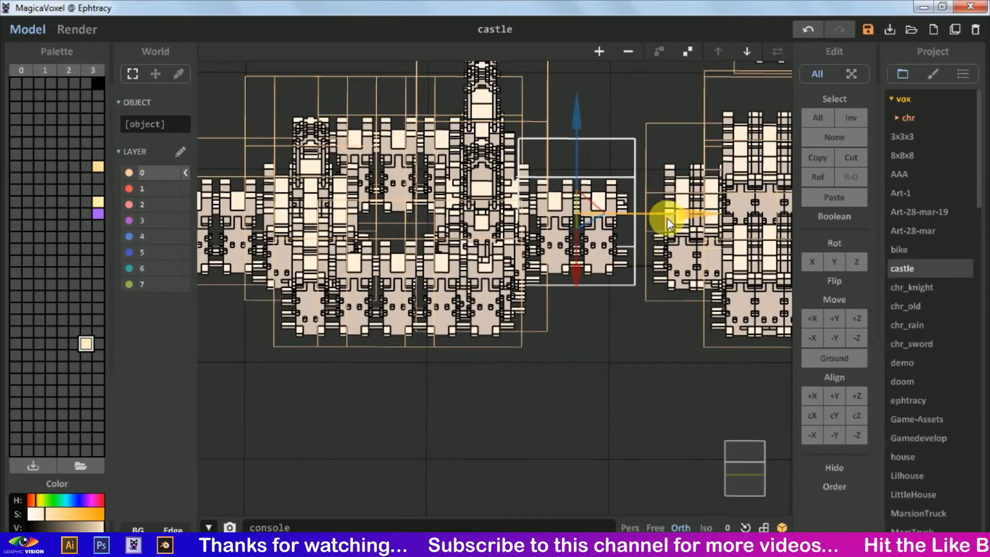
{"action": "mouse_move", "coordinate": [667, 218]}
{"action": "right_mouse_down"}
{"action": "mouse_move", "coordinate": [660, 329]}
{"action": "mouse_move", "coordinate": [456, 266]}
{"action": "right_mouse_up"}
{"action": "mouse_move", "coordinate": [744, 462]}
{"action": "right_mouse_down"}
{"action": "mouse_move", "coordinate": [571, 138]}
{"action": "mouse_move", "coordinate": [590, 227]}
{"action": "right_mouse_up"}
{"action": "mouse_move", "coordinate": [580, 315]}
{"action": "right_mouse_down"}
{"action": "mouse_move", "coordinate": [708, 354]}
{"action": "mouse_move", "coordinate": [680, 282]}
{"action": "right_mouse_up"}
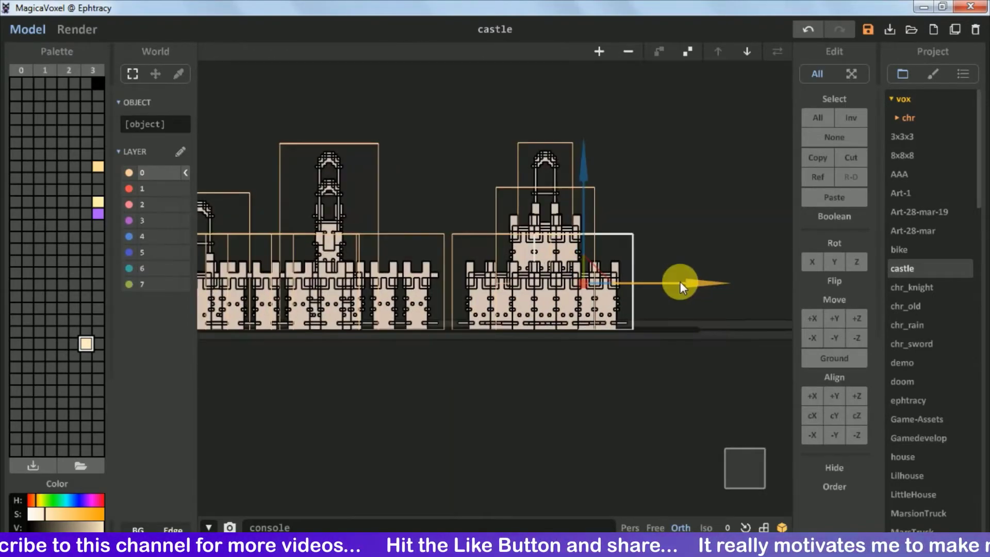
{"action": "mouse_move", "coordinate": [680, 348]}
{"action": "right_mouse_down"}
{"action": "mouse_move", "coordinate": [657, 181]}
{"action": "mouse_move", "coordinate": [587, 229]}
{"action": "right_mouse_up"}
{"action": "left_click", "coordinate": [737, 454]}
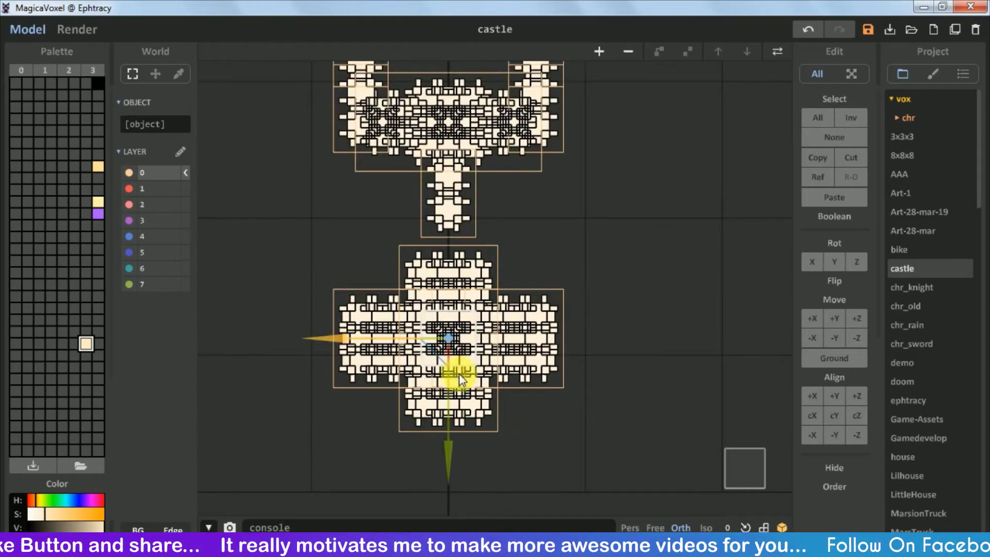
{"action": "right_click_drag", "start_coordinate": [459, 373], "coordinate": [488, 196]}
{"action": "scroll", "coordinate": [479, 144], "scroll_direction": "up", "scroll_amount": 5}
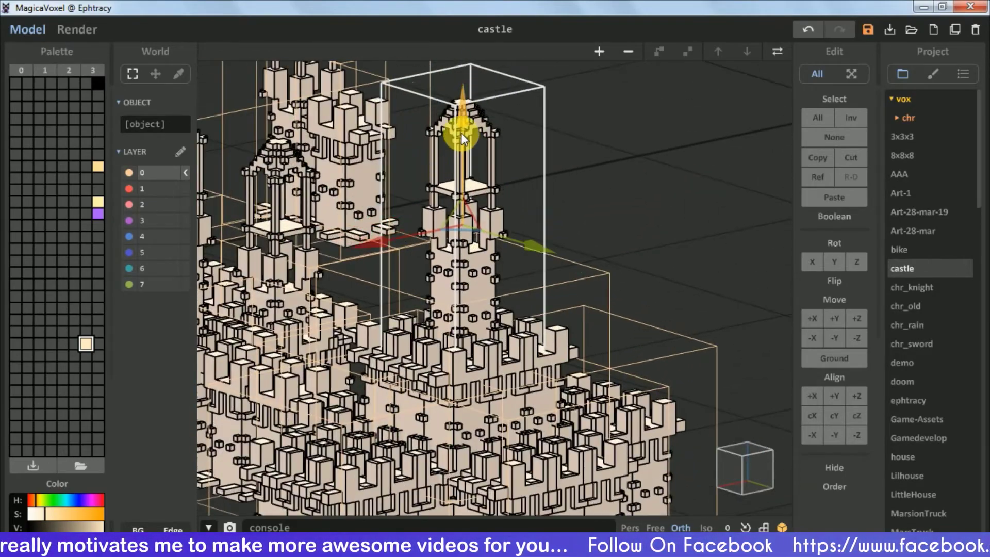
{"action": "mouse_move", "coordinate": [461, 132]}
{"action": "right_mouse_down"}
{"action": "mouse_move", "coordinate": [621, 271]}
{"action": "mouse_move", "coordinate": [355, 269]}
{"action": "mouse_move", "coordinate": [503, 375]}
{"action": "right_mouse_up"}
{"action": "left_click", "coordinate": [740, 452]}
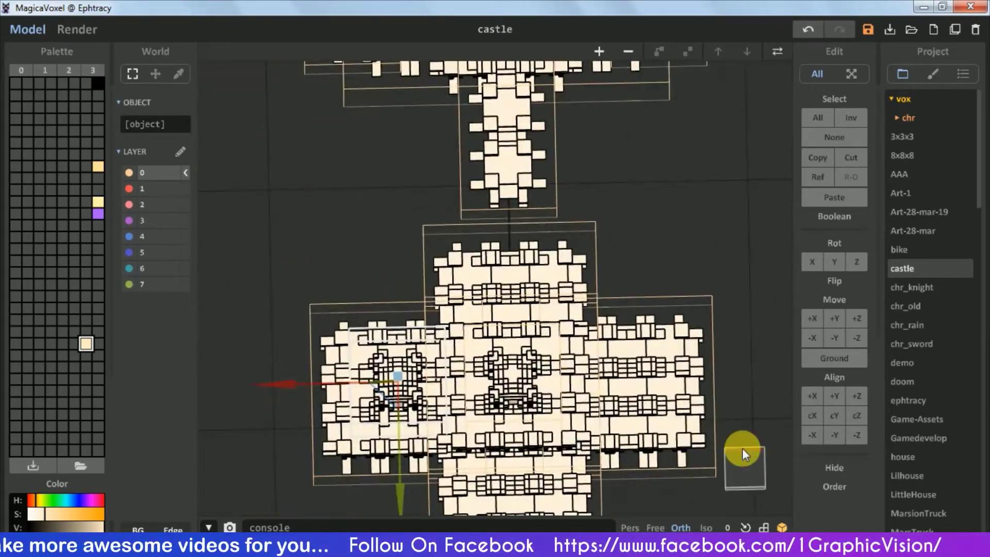
Move the tower off the castle's left side and check its placement.
{"action": "left_click_drag", "start_coordinate": [273, 384], "coordinate": [181, 376]}
{"action": "right_click_drag", "start_coordinate": [280, 375], "coordinate": [434, 339]}
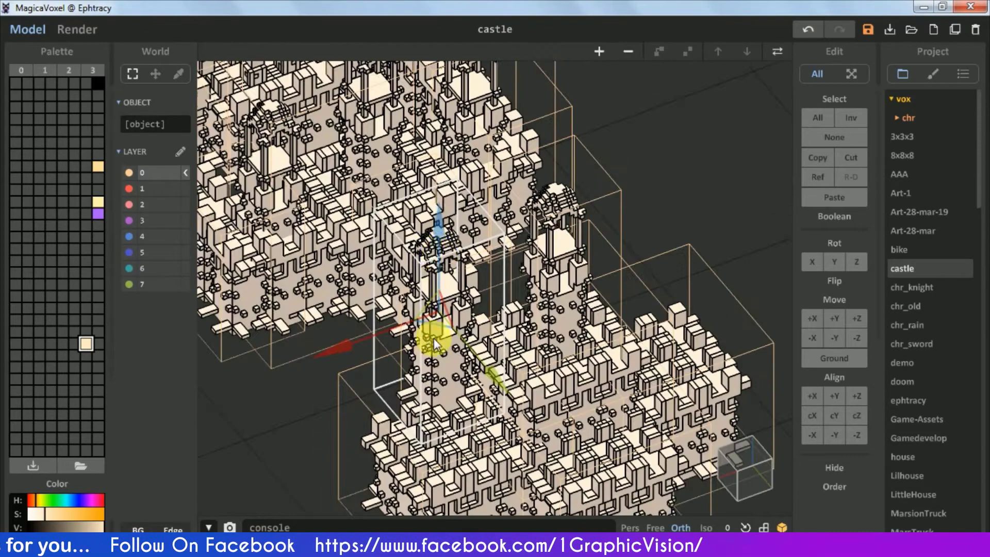
{"action": "left_click_drag", "start_coordinate": [434, 339], "coordinate": [444, 308]}
{"action": "mouse_move", "coordinate": [447, 319]}
{"action": "right_mouse_down"}
{"action": "mouse_move", "coordinate": [265, 339]}
{"action": "mouse_move", "coordinate": [513, 296]}
{"action": "mouse_move", "coordinate": [560, 335]}
{"action": "right_mouse_up"}
{"action": "left_click", "coordinate": [750, 469]}
{"action": "mouse_move", "coordinate": [750, 469]}
{"action": "right_mouse_down"}
{"action": "mouse_move", "coordinate": [614, 371]}
{"action": "mouse_move", "coordinate": [459, 414]}
{"action": "mouse_move", "coordinate": [510, 319]}
{"action": "mouse_move", "coordinate": [515, 347]}
{"action": "mouse_move", "coordinate": [442, 394]}
{"action": "mouse_move", "coordinate": [360, 378]}
{"action": "right_mouse_up"}
Select the left wall block and slide it right along the wall.
{"action": "left_click", "coordinate": [360, 378]}
{"action": "mouse_move", "coordinate": [356, 436]}
{"action": "right_mouse_down"}
{"action": "mouse_move", "coordinate": [685, 310]}
{"action": "mouse_move", "coordinate": [579, 270]}
{"action": "mouse_move", "coordinate": [444, 470]}
{"action": "right_mouse_up"}
{"action": "mouse_move", "coordinate": [407, 326]}
{"action": "right_mouse_down"}
{"action": "mouse_move", "coordinate": [435, 388]}
{"action": "mouse_move", "coordinate": [349, 426]}
{"action": "mouse_move", "coordinate": [470, 347]}
{"action": "mouse_move", "coordinate": [601, 219]}
{"action": "mouse_move", "coordinate": [370, 416]}
{"action": "mouse_move", "coordinate": [514, 305]}
{"action": "right_mouse_up"}
{"action": "left_click_drag", "start_coordinate": [515, 305], "coordinate": [667, 283]}
Group the selected wall blocks and slide the wall run to the right.
{"action": "right_click_drag", "start_coordinate": [754, 481], "coordinate": [433, 419]}
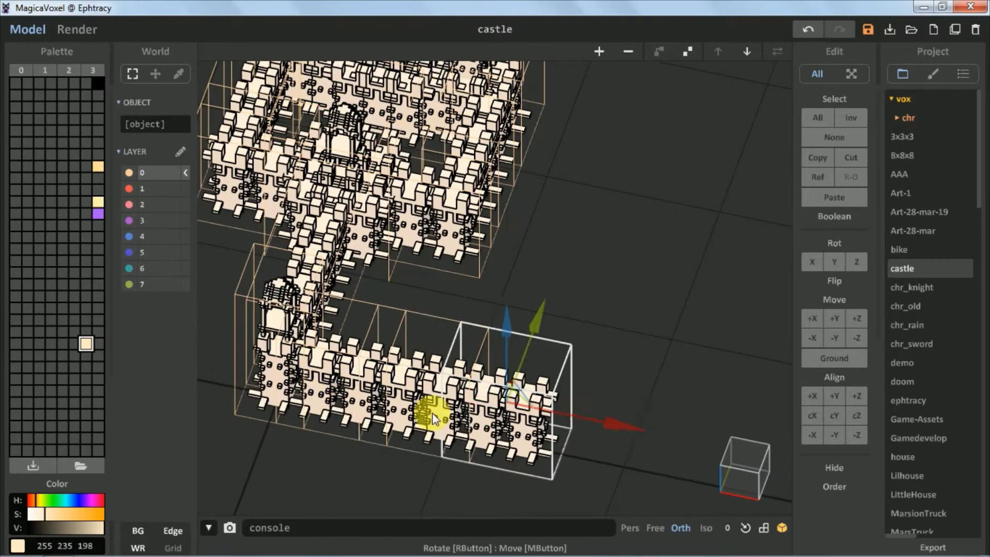
{"action": "left_click", "coordinate": [662, 63]}
{"action": "right_click_drag", "start_coordinate": [650, 104], "coordinate": [589, 307]}
{"action": "mouse_move", "coordinate": [376, 367]}
{"action": "right_mouse_down"}
{"action": "mouse_move", "coordinate": [585, 270]}
{"action": "mouse_move", "coordinate": [409, 393]}
{"action": "right_mouse_up"}
{"action": "left_click_drag", "start_coordinate": [409, 393], "coordinate": [485, 381]}
{"action": "middle_click_drag", "start_coordinate": [484, 380], "coordinate": [451, 402]}
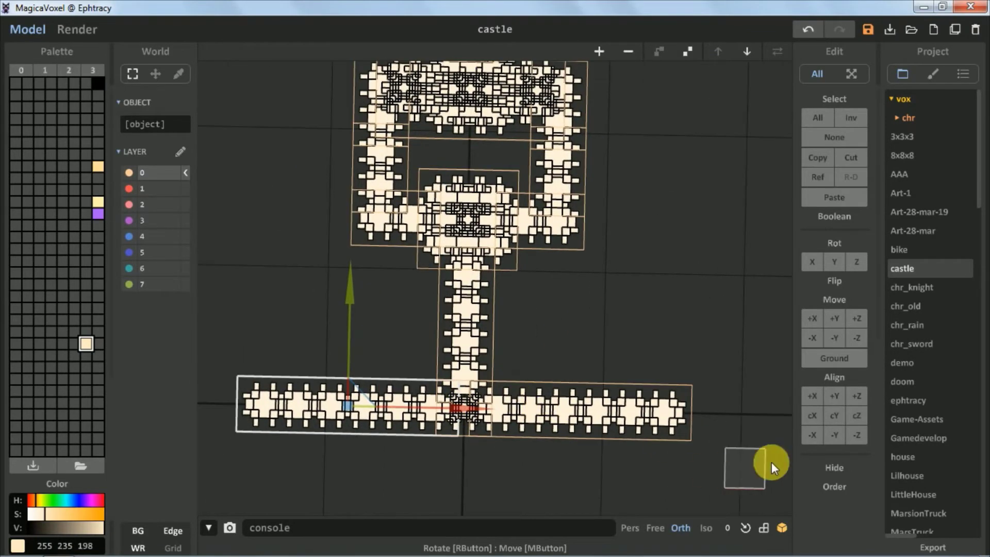
Rotate the wall run 90° and slide it left to form the left side.
{"action": "left_click", "coordinate": [335, 408]}
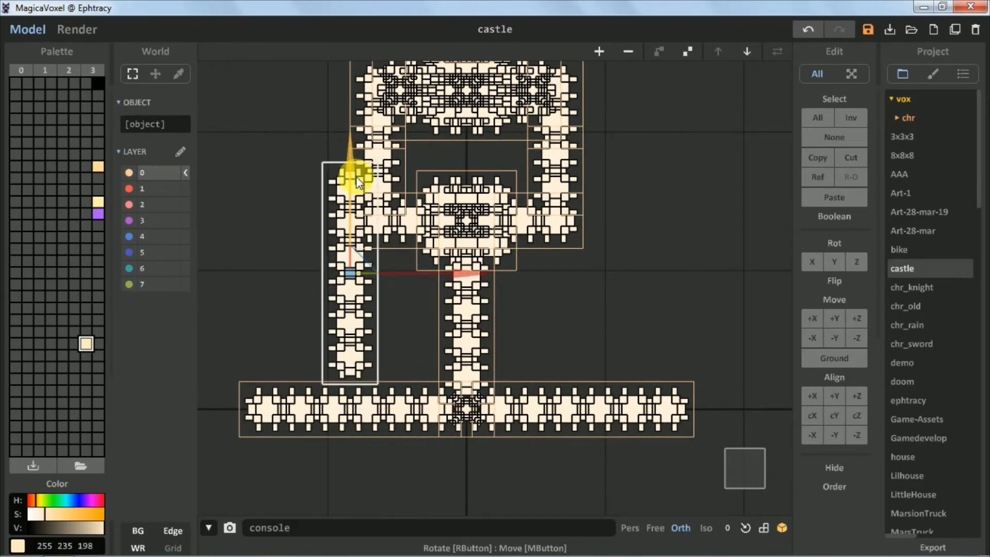
{"action": "left_click_drag", "start_coordinate": [444, 289], "coordinate": [338, 289]}
{"action": "left_click", "coordinate": [468, 422]}
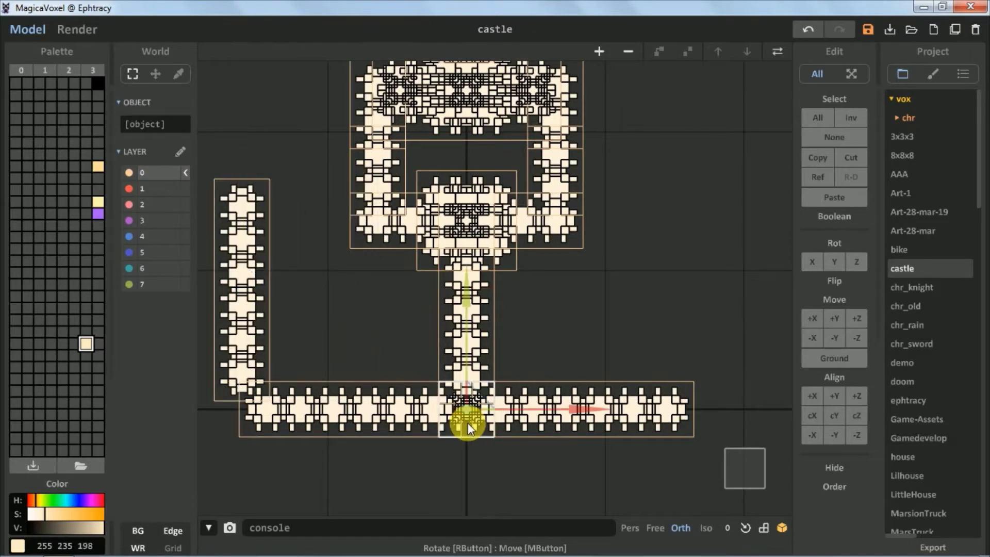
Inspect the enclosure and select the bottom wall segments to check them.
{"action": "mouse_move", "coordinate": [339, 407]}
{"action": "right_mouse_down"}
{"action": "mouse_move", "coordinate": [353, 327]}
{"action": "mouse_move", "coordinate": [425, 381]}
{"action": "mouse_move", "coordinate": [744, 449]}
{"action": "mouse_move", "coordinate": [389, 293]}
{"action": "right_mouse_up"}
{"action": "scroll", "coordinate": [424, 381], "scroll_direction": "up", "scroll_amount": 3}
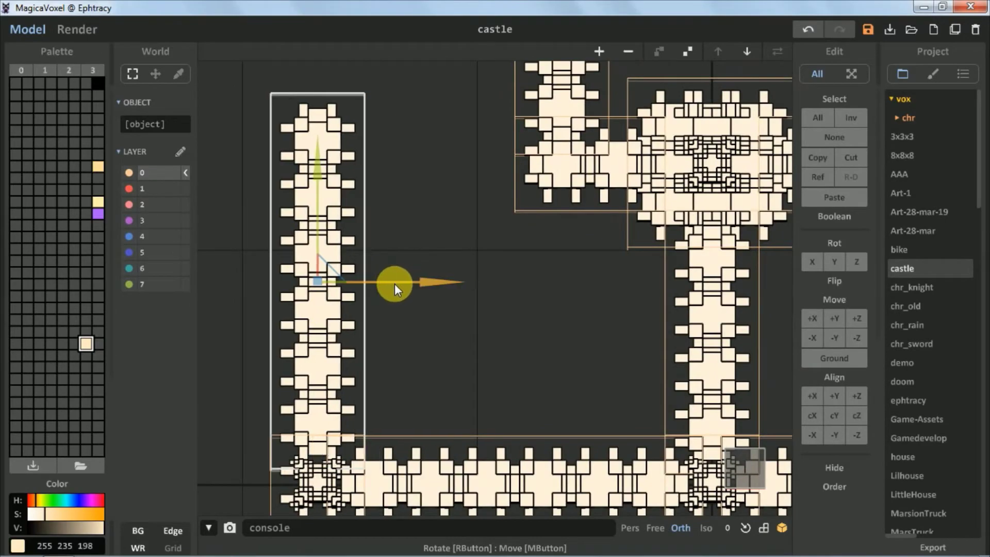
{"action": "right_click_drag", "start_coordinate": [316, 227], "coordinate": [497, 205]}
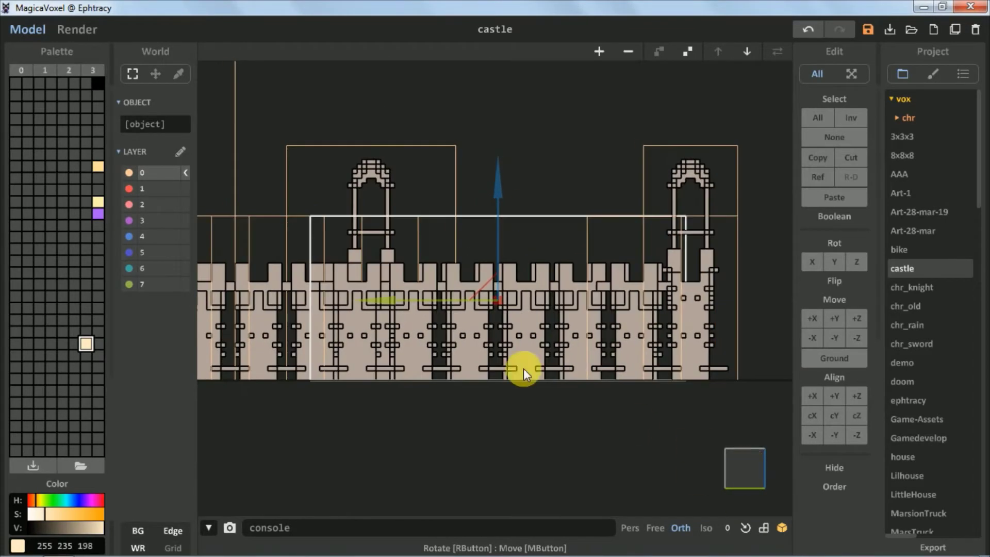
{"action": "mouse_move", "coordinate": [580, 368]}
{"action": "right_mouse_down"}
{"action": "mouse_move", "coordinate": [518, 395]}
{"action": "mouse_move", "coordinate": [436, 401]}
{"action": "right_mouse_up"}
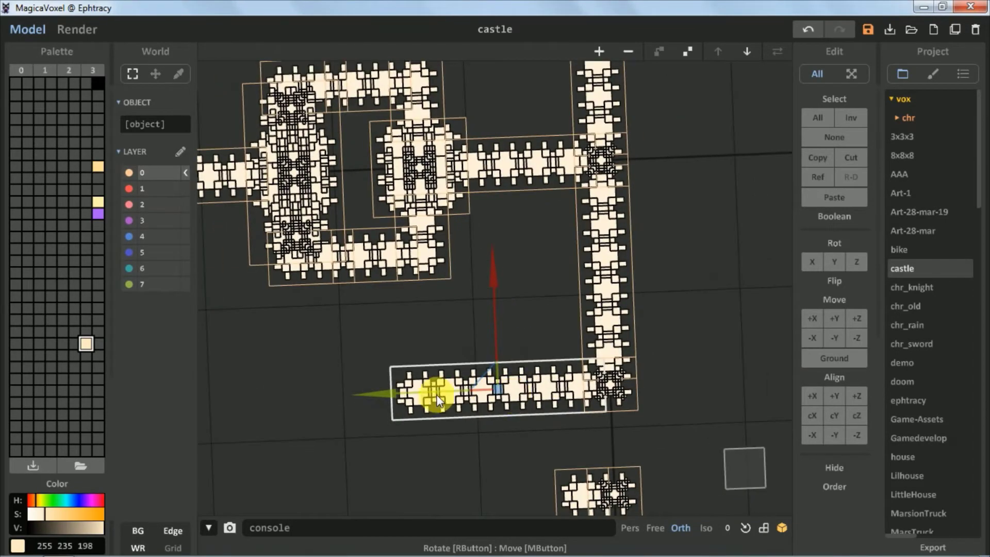
{"action": "mouse_move", "coordinate": [230, 403]}
{"action": "middle_mouse_down"}
{"action": "mouse_move", "coordinate": [559, 359]}
{"action": "mouse_move", "coordinate": [456, 393]}
{"action": "middle_mouse_up"}
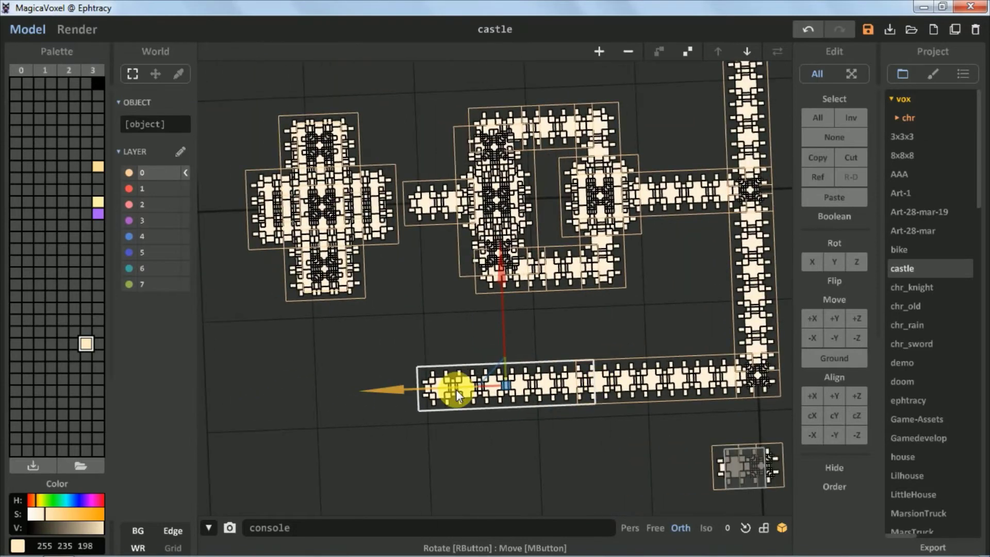
{"action": "mouse_move", "coordinate": [334, 337]}
{"action": "right_mouse_down"}
{"action": "mouse_move", "coordinate": [703, 376]}
{"action": "mouse_move", "coordinate": [574, 445]}
{"action": "mouse_move", "coordinate": [456, 411]}
{"action": "mouse_move", "coordinate": [641, 287]}
{"action": "mouse_move", "coordinate": [747, 274]}
{"action": "mouse_move", "coordinate": [751, 475]}
{"action": "mouse_move", "coordinate": [568, 354]}
{"action": "mouse_move", "coordinate": [703, 343]}
{"action": "mouse_move", "coordinate": [515, 376]}
{"action": "mouse_move", "coordinate": [357, 131]}
{"action": "right_mouse_up"}
{"action": "left_click", "coordinate": [318, 113]}
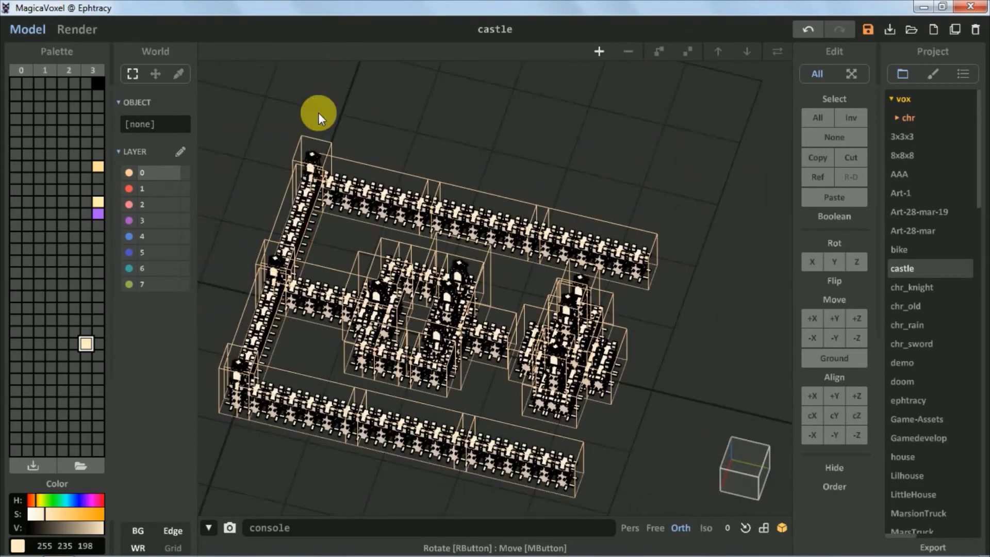
Select the middle and right wall sections and rotate them 90° on Z to stand upright.
{"action": "left_click", "coordinate": [629, 266]}
{"action": "right_click_drag", "start_coordinate": [629, 267], "coordinate": [690, 108]}
{"action": "left_click", "coordinate": [744, 474]}
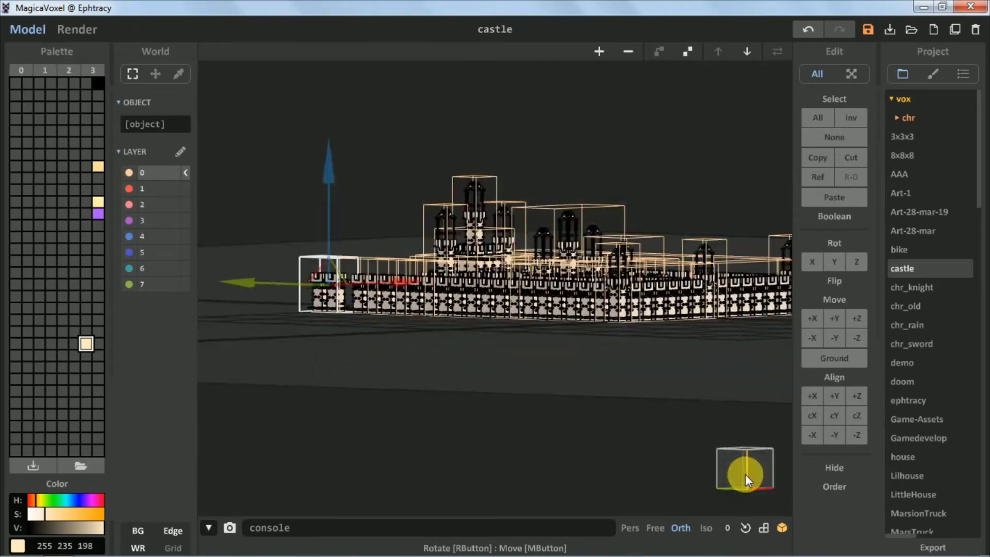
{"action": "scroll", "coordinate": [496, 341], "scroll_direction": "up", "scroll_amount": 3}
{"action": "scroll", "coordinate": [314, 316], "scroll_direction": "up", "scroll_amount": 3}
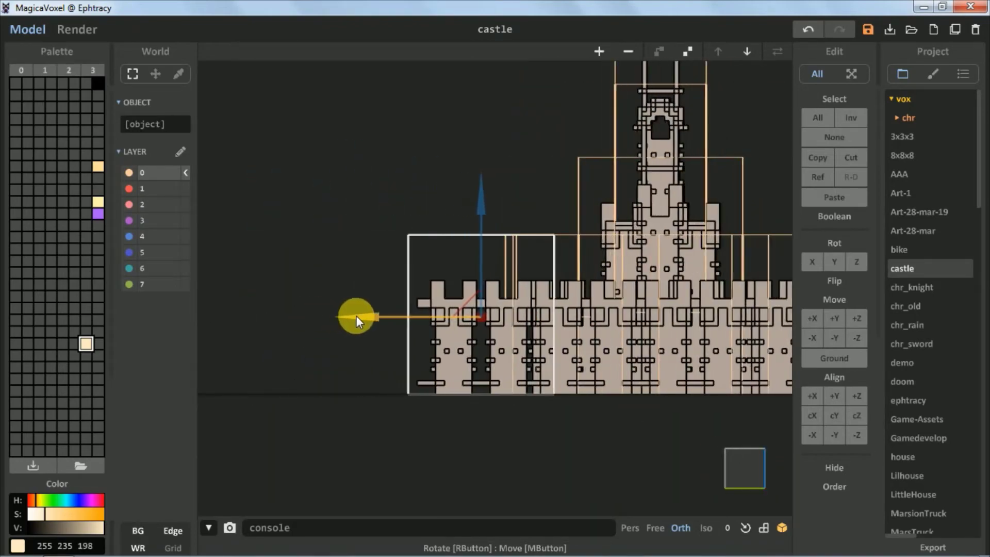
{"action": "mouse_move", "coordinate": [356, 315]}
{"action": "right_mouse_down"}
{"action": "mouse_move", "coordinate": [636, 405]}
{"action": "mouse_move", "coordinate": [575, 320]}
{"action": "mouse_move", "coordinate": [713, 482]}
{"action": "right_mouse_up"}
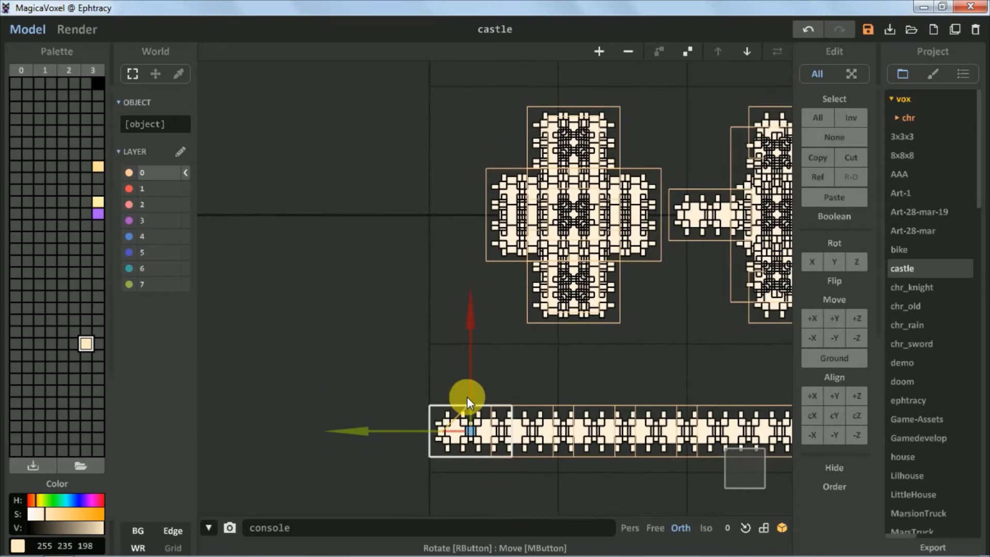
{"action": "right_click_drag", "start_coordinate": [479, 236], "coordinate": [457, 189]}
{"action": "left_click", "coordinate": [608, 234]}
{"action": "right_click_drag", "start_coordinate": [609, 236], "coordinate": [709, 239]}
{"action": "left_click", "coordinate": [709, 239], "text": "shift"}
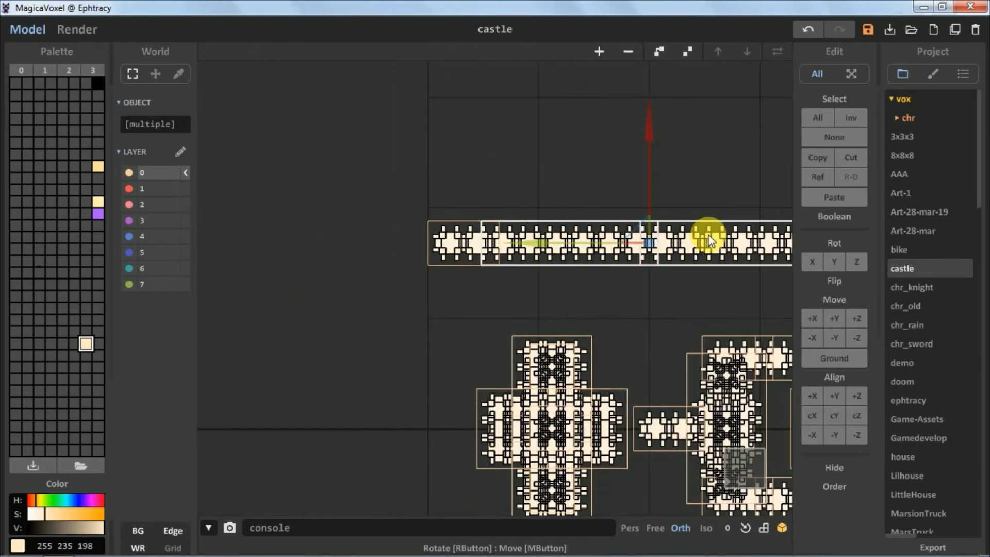
{"action": "left_click", "coordinate": [857, 261]}
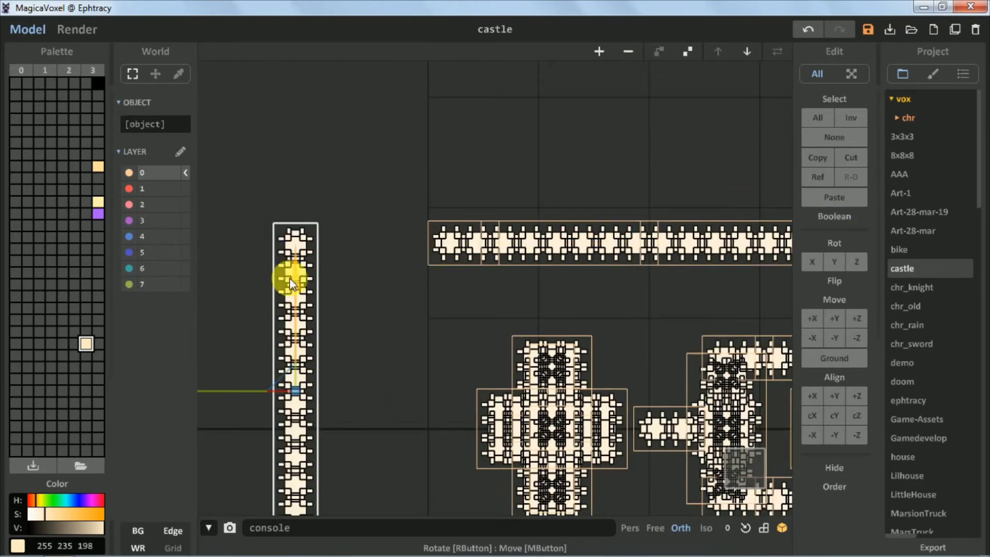
Move the upright wall along X beside the top wall and shift the corner pieces left.
{"action": "left_click_drag", "start_coordinate": [238, 396], "coordinate": [419, 271]}
{"action": "scroll", "coordinate": [452, 340], "scroll_direction": "down", "scroll_amount": 2}
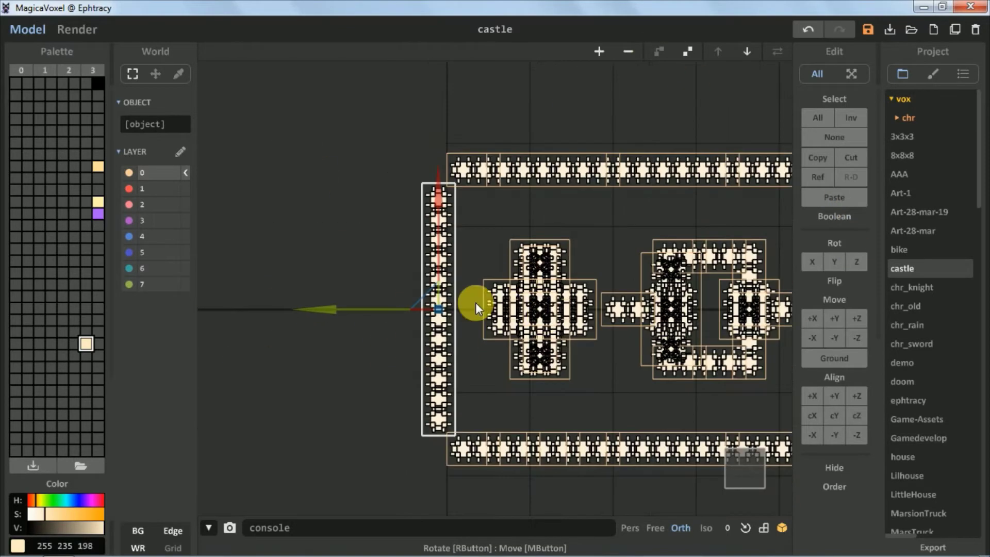
{"action": "scroll", "coordinate": [554, 338], "scroll_direction": "down", "scroll_amount": 1}
{"action": "left_click", "coordinate": [714, 185], "text": "shift"}
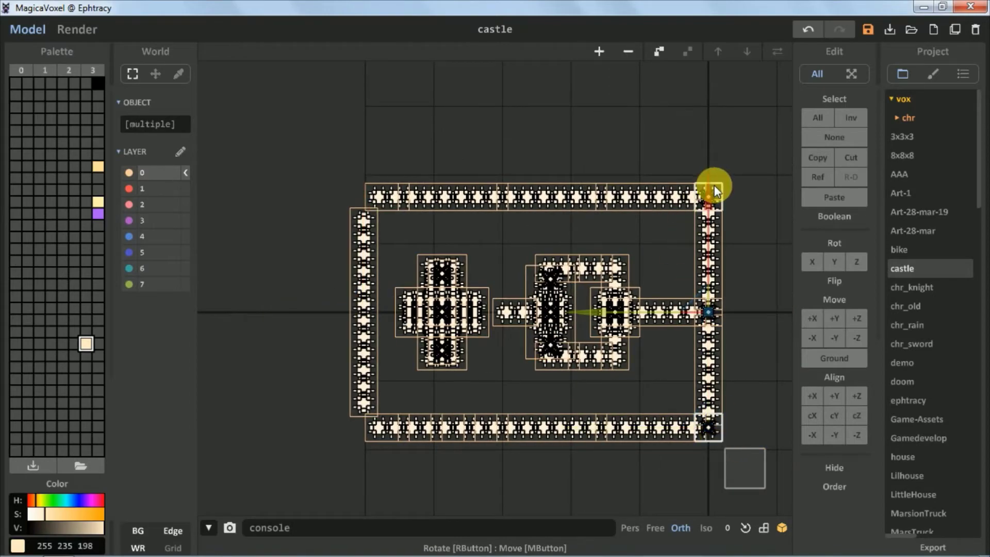
{"action": "left_click_drag", "start_coordinate": [714, 185], "coordinate": [284, 310]}
{"action": "scroll", "coordinate": [284, 310], "scroll_direction": "up", "scroll_amount": 1}
{"action": "scroll", "coordinate": [334, 314], "scroll_direction": "up", "scroll_amount": 2}
{"action": "middle_click_drag", "start_coordinate": [334, 314], "coordinate": [330, 213]}
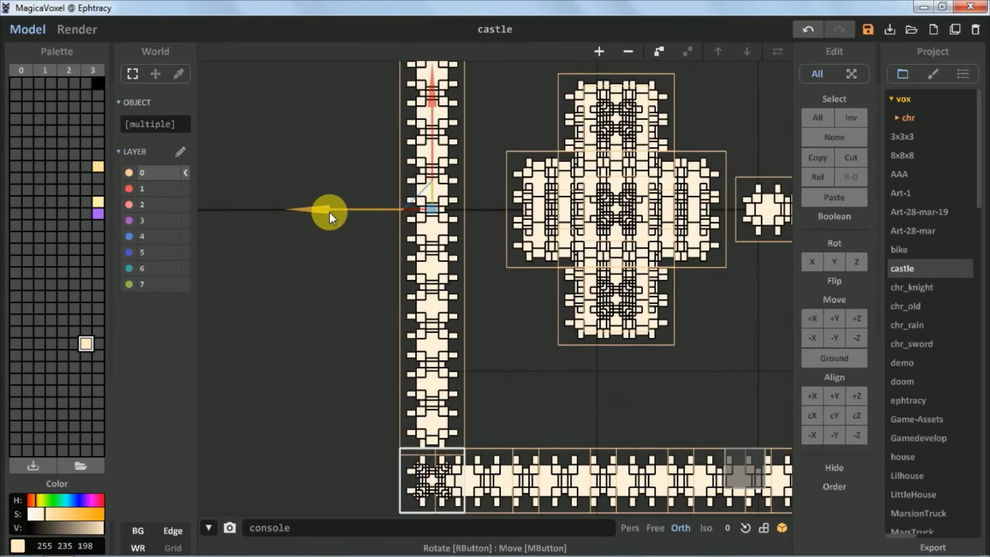
{"action": "right_click_drag", "start_coordinate": [330, 212], "coordinate": [419, 454]}
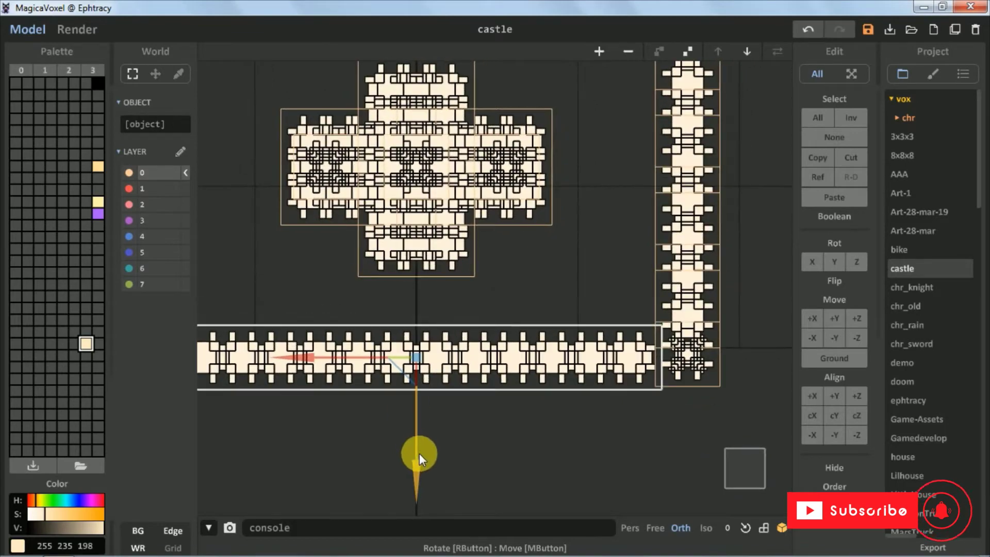
{"action": "mouse_move", "coordinate": [308, 353]}
{"action": "right_mouse_down"}
{"action": "mouse_move", "coordinate": [509, 320]}
{"action": "mouse_move", "coordinate": [431, 367]}
{"action": "right_mouse_up"}
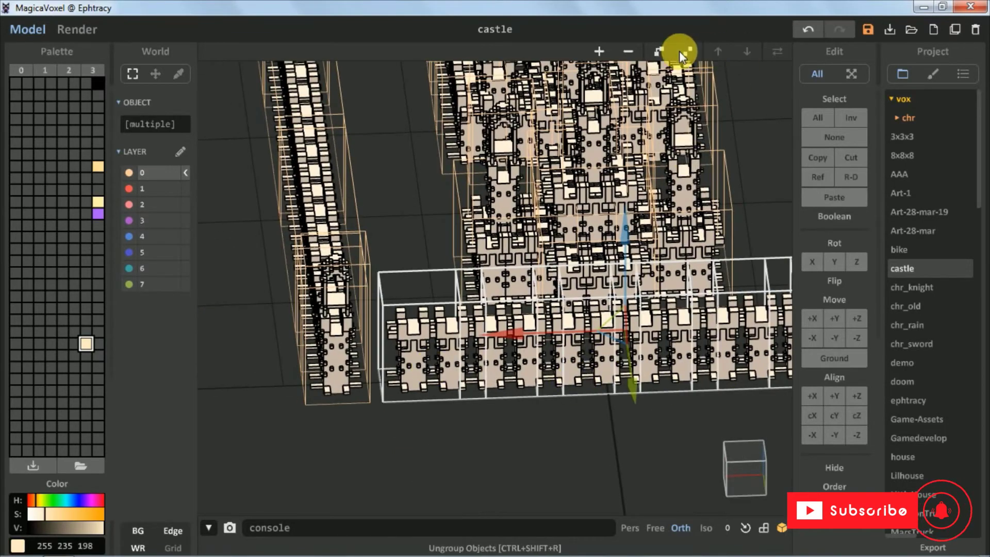
Ungroup the castle and nudge one front-wall section slightly left.
{"action": "left_click", "coordinate": [681, 54]}
{"action": "left_click", "coordinate": [416, 351]}
{"action": "left_click_drag", "start_coordinate": [357, 335], "coordinate": [314, 338]}
{"action": "scroll", "coordinate": [618, 430], "scroll_direction": "down", "scroll_amount": 1}
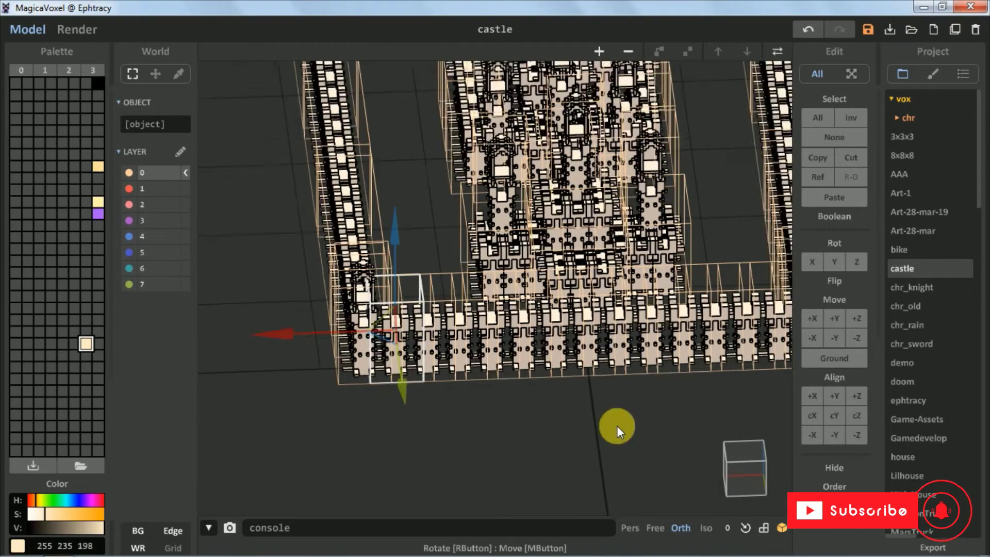
{"action": "left_click_drag", "start_coordinate": [652, 335], "coordinate": [411, 423]}
{"action": "mouse_move", "coordinate": [762, 236]}
{"action": "right_mouse_down"}
{"action": "mouse_move", "coordinate": [509, 287]}
{"action": "mouse_move", "coordinate": [694, 380]}
{"action": "mouse_move", "coordinate": [533, 376]}
{"action": "right_mouse_up"}
{"action": "scroll", "coordinate": [532, 376], "scroll_direction": "up", "scroll_amount": 2}
{"action": "scroll", "coordinate": [532, 376], "scroll_direction": "up", "scroll_amount": 2}
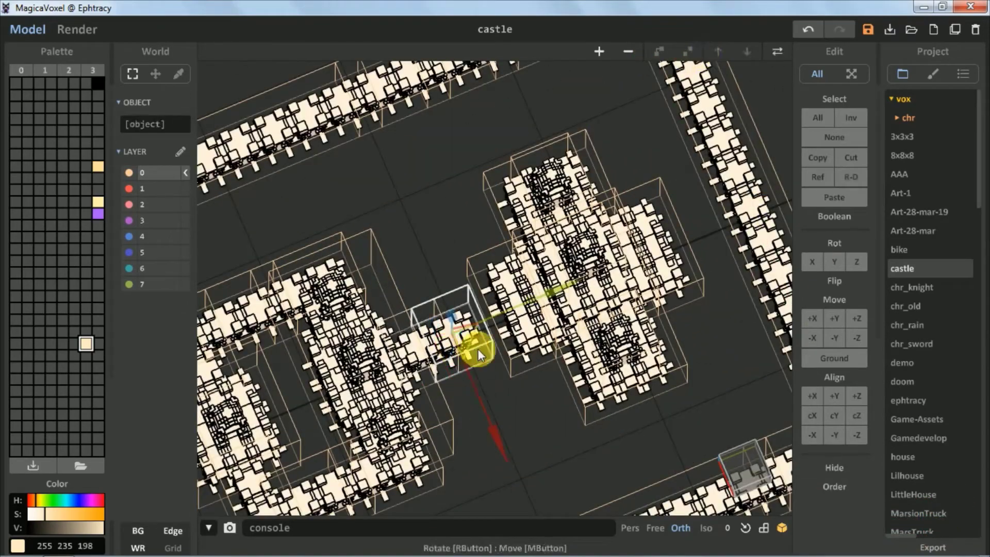
{"action": "mouse_move", "coordinate": [569, 288]}
{"action": "right_mouse_down"}
{"action": "mouse_move", "coordinate": [586, 287]}
{"action": "mouse_move", "coordinate": [513, 305]}
{"action": "mouse_move", "coordinate": [443, 219]}
{"action": "right_mouse_up"}
Box-select the right keep's wall pieces and inspect them from top-down and oblique views.
{"action": "left_click_drag", "start_coordinate": [468, 167], "coordinate": [696, 487]}
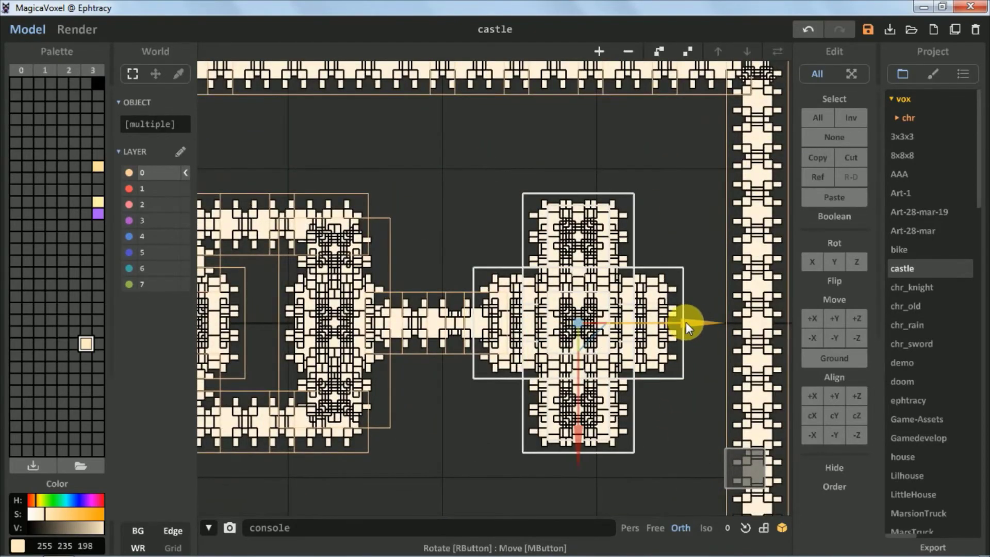
{"action": "right_click_drag", "start_coordinate": [687, 326], "coordinate": [645, 298]}
{"action": "mouse_move", "coordinate": [696, 174]}
{"action": "right_mouse_down"}
{"action": "mouse_move", "coordinate": [591, 245]}
{"action": "mouse_move", "coordinate": [619, 223]}
{"action": "right_mouse_up"}
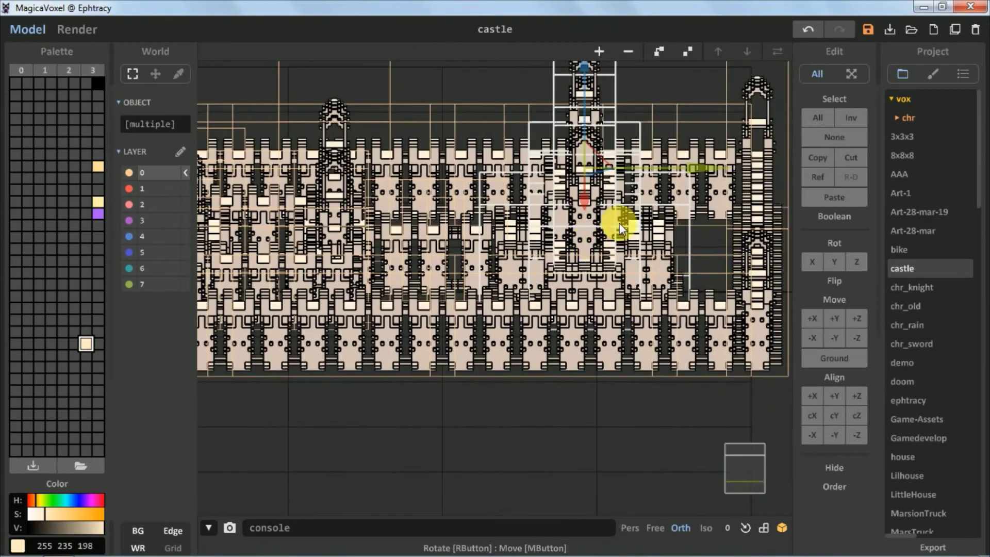
{"action": "right_click_drag", "start_coordinate": [700, 171], "coordinate": [597, 309]}
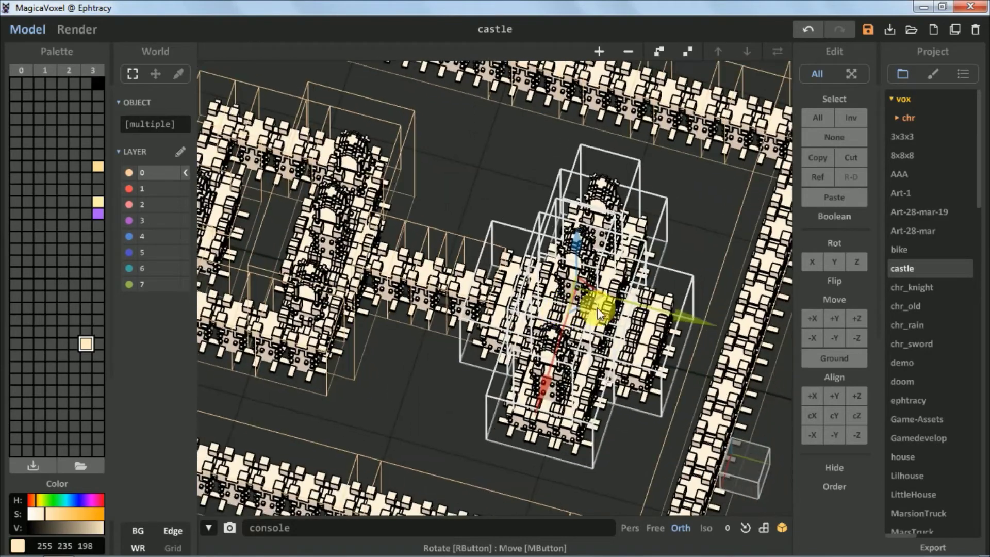
{"action": "right_click_drag", "start_coordinate": [605, 379], "coordinate": [738, 457]}
{"action": "left_click", "coordinate": [737, 457]}
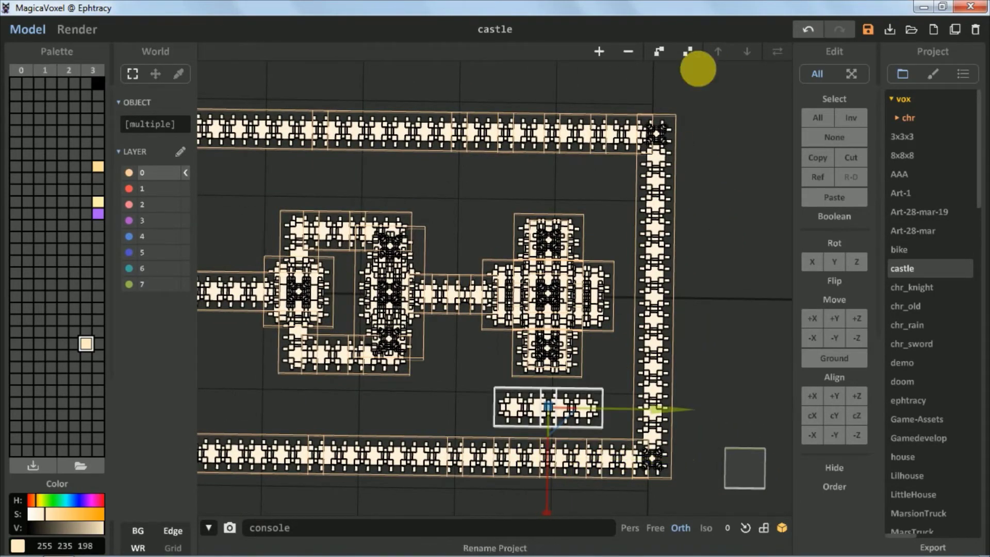
{"action": "right_click_drag", "start_coordinate": [644, 310], "coordinate": [519, 354]}
{"action": "scroll", "coordinate": [546, 327], "scroll_direction": "up", "scroll_amount": 5}
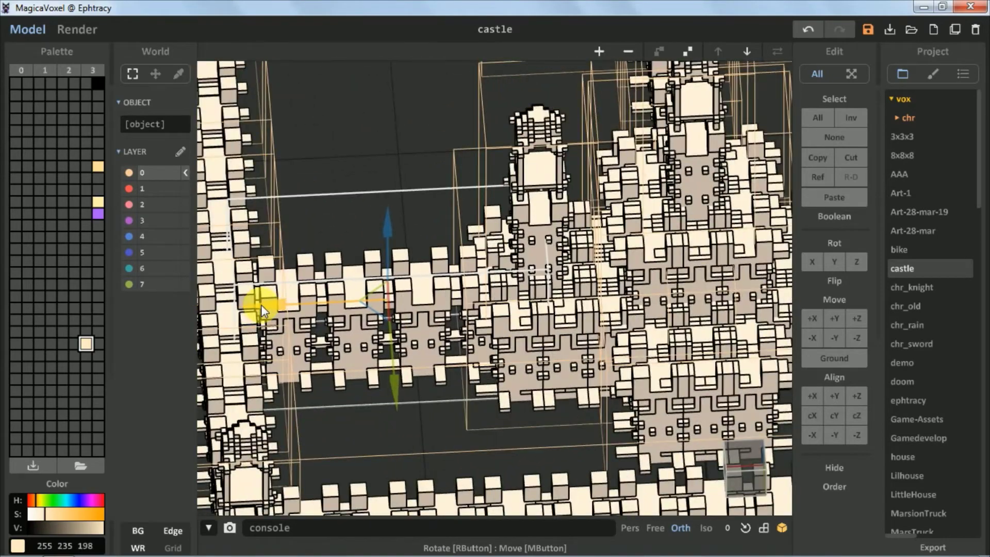
{"action": "mouse_move", "coordinate": [256, 306]}
{"action": "right_mouse_down"}
{"action": "mouse_move", "coordinate": [248, 309]}
{"action": "mouse_move", "coordinate": [270, 243]}
{"action": "mouse_move", "coordinate": [273, 258]}
{"action": "right_mouse_up"}
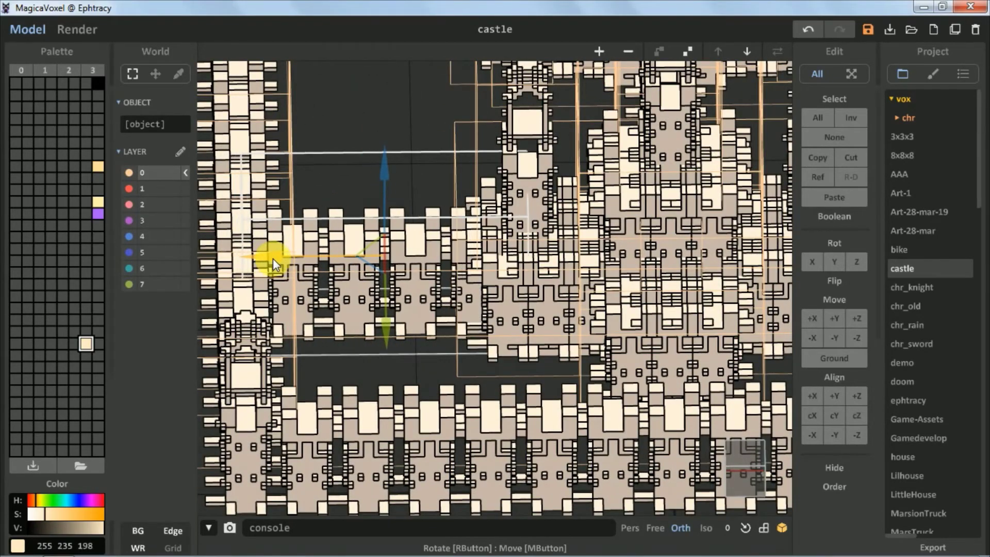
{"action": "scroll", "coordinate": [379, 295], "scroll_direction": "down", "scroll_amount": 4}
Slide the short wall section along X until it meets the right outer wall.
{"action": "left_click_drag", "start_coordinate": [305, 302], "coordinate": [620, 271]}
{"action": "middle_click_drag", "start_coordinate": [620, 271], "coordinate": [455, 335]}
{"action": "left_click_drag", "start_coordinate": [459, 331], "coordinate": [464, 333]}
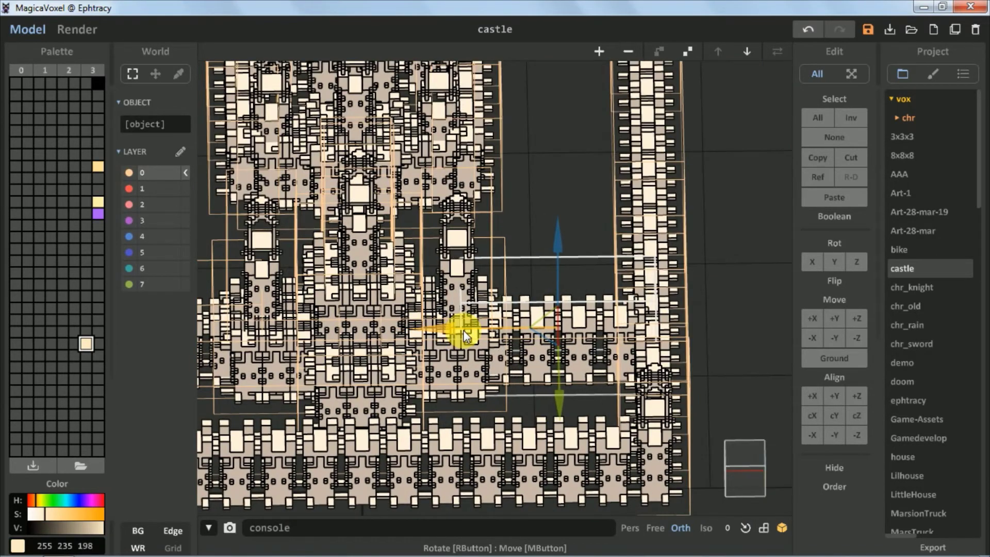
{"action": "mouse_move", "coordinate": [463, 330]}
{"action": "right_mouse_down"}
{"action": "mouse_move", "coordinate": [512, 330]}
{"action": "mouse_move", "coordinate": [563, 346]}
{"action": "mouse_move", "coordinate": [410, 301]}
{"action": "mouse_move", "coordinate": [480, 295]}
{"action": "right_mouse_up"}
{"action": "key", "text": "Tab"}
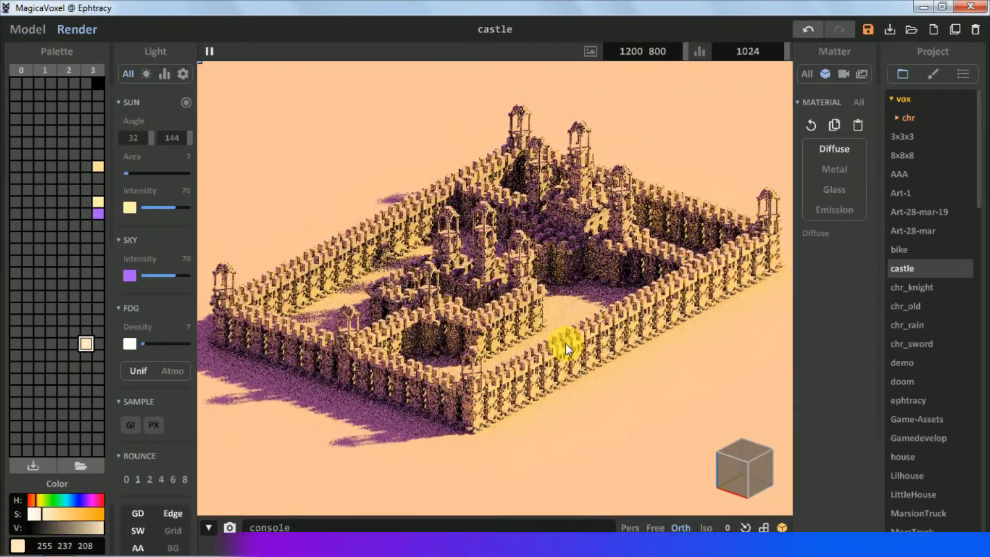
Swing the sun so shadows fall right and recolour the castle cream.
{"action": "mouse_move", "coordinate": [172, 138]}
{"action": "left_mouse_down"}
{"action": "mouse_move", "coordinate": [355, 165]}
{"action": "mouse_move", "coordinate": [330, 199]}
{"action": "mouse_move", "coordinate": [165, 144]}
{"action": "left_mouse_up"}
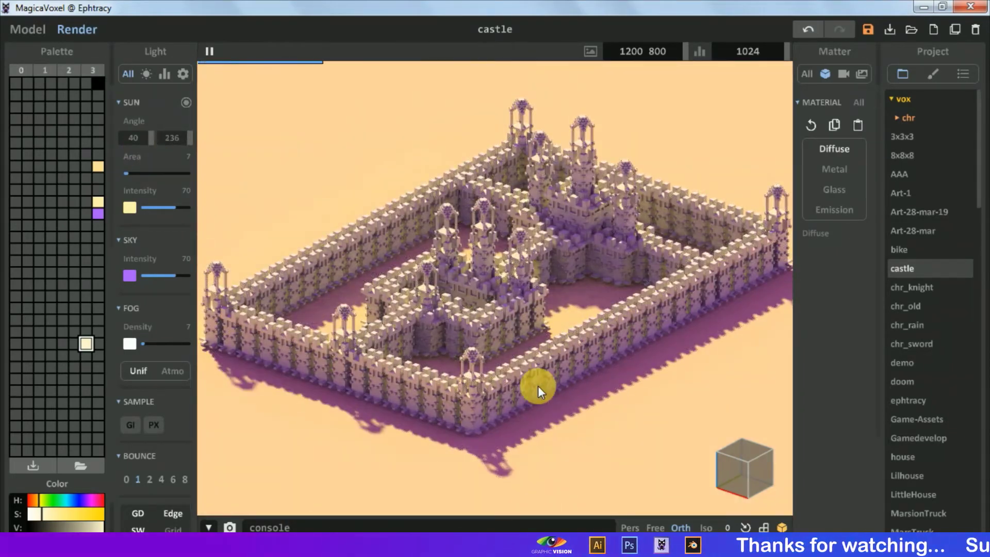
{"action": "right_click_drag", "start_coordinate": [538, 392], "coordinate": [343, 317]}
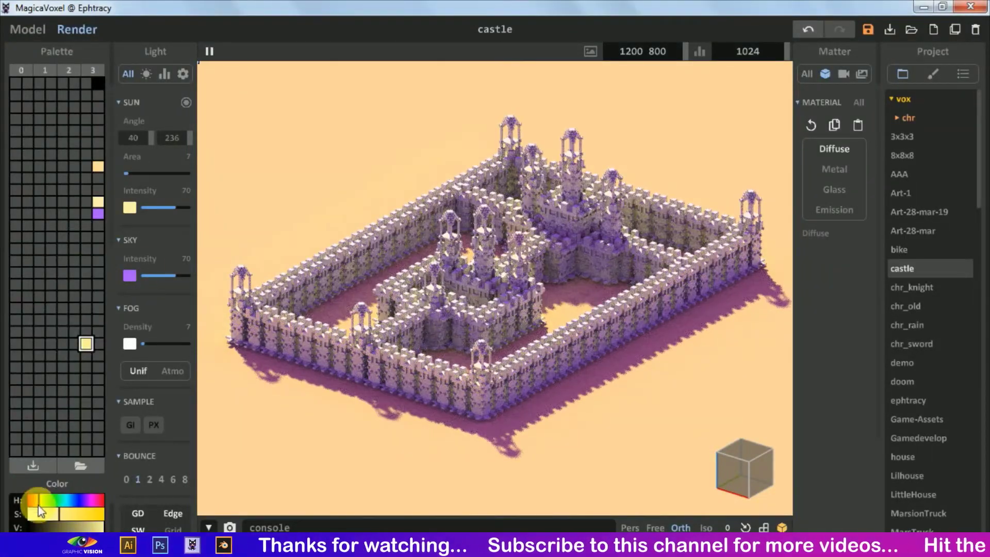
{"action": "left_click_drag", "start_coordinate": [39, 506], "coordinate": [40, 502]}
{"action": "left_click", "coordinate": [394, 236]}
{"action": "left_click", "coordinate": [81, 513]}
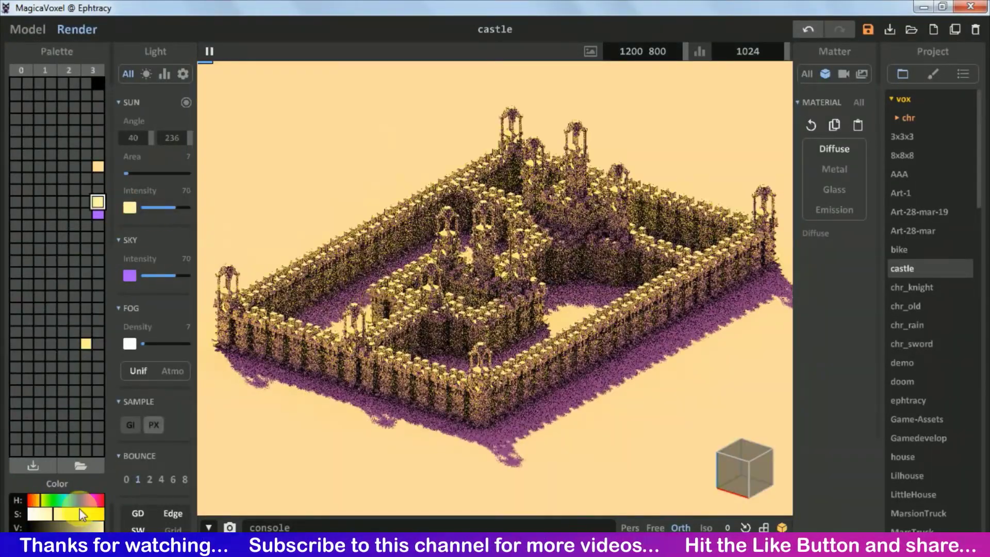
{"action": "left_click", "coordinate": [130, 207]}
{"action": "left_click", "coordinate": [440, 335]}
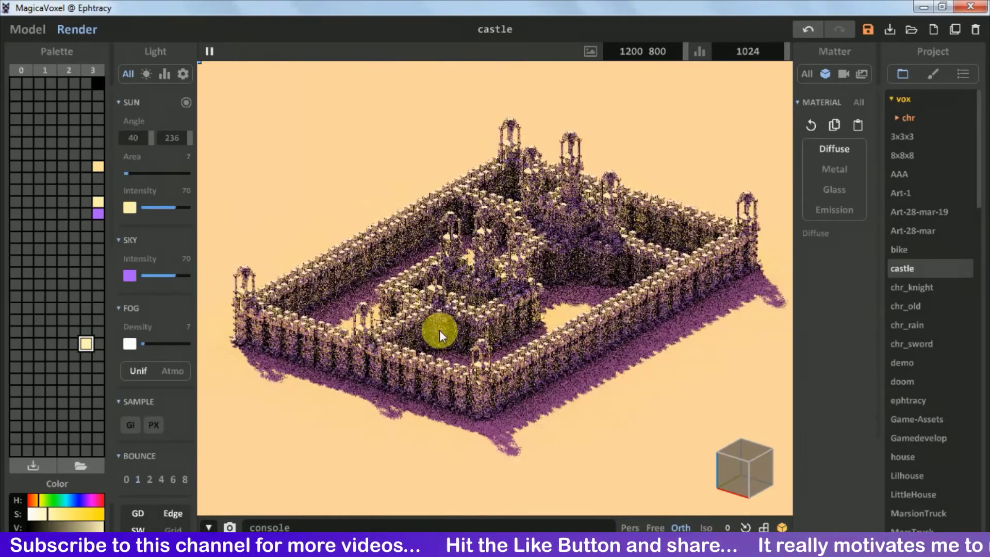
Make the ground and background peach, then adjust the sun angle and raise Fog to 14.
{"action": "left_click", "coordinate": [183, 74]}
{"action": "left_click", "coordinate": [182, 184]}
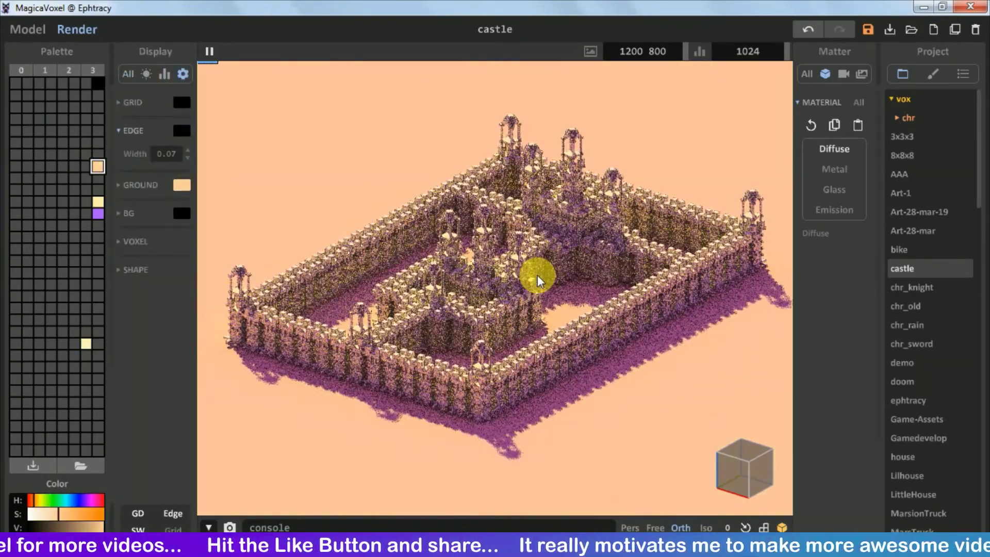
{"action": "left_click", "coordinate": [127, 73]}
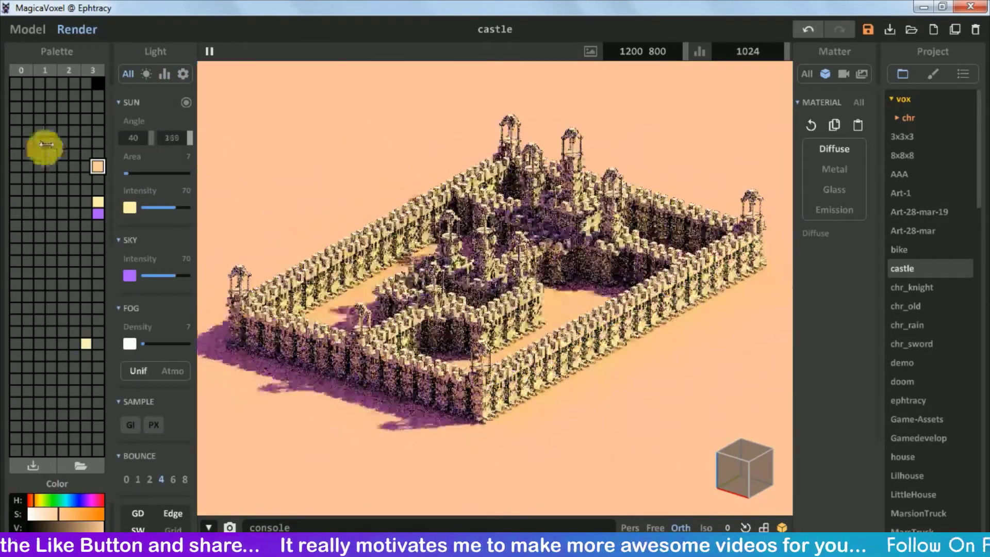
{"action": "left_click_drag", "start_coordinate": [170, 138], "coordinate": [165, 166]}
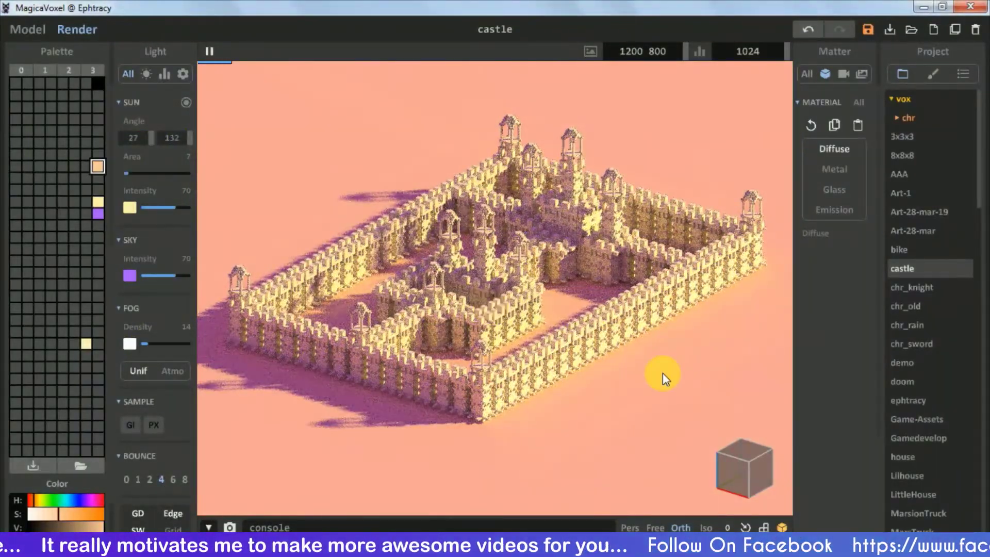
In Model mode, select all castle pieces and group them into one object with Ctrl+G.
{"action": "key", "text": "Tab"}
{"action": "scroll", "coordinate": [670, 392], "scroll_direction": "down", "scroll_amount": 3}
{"action": "left_click_drag", "start_coordinate": [274, 146], "coordinate": [692, 418]}
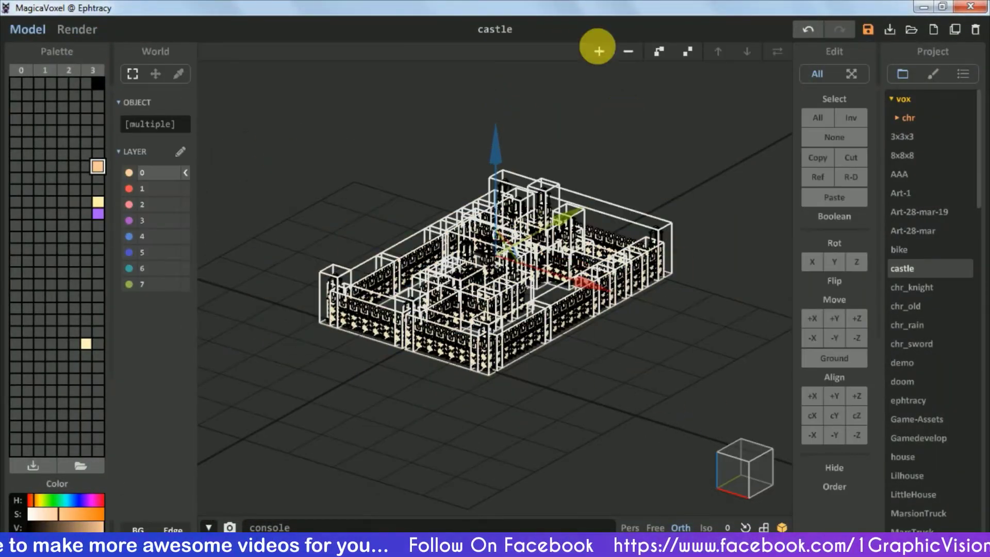
{"action": "key", "text": "ctrl+g"}
{"action": "scroll", "coordinate": [645, 258], "scroll_direction": "up", "scroll_amount": 3}
{"action": "scroll", "coordinate": [571, 274], "scroll_direction": "down", "scroll_amount": 1}
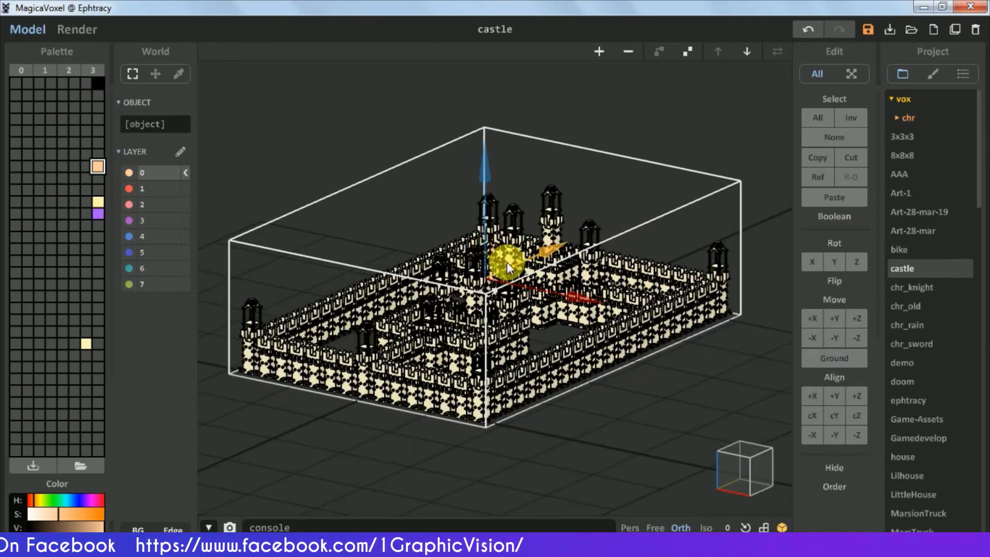
{"action": "key", "text": "Tab"}
Toggle the render camera Pers then back to Orth, orbit, and hide the palette panel.
{"action": "left_click", "coordinate": [183, 74]}
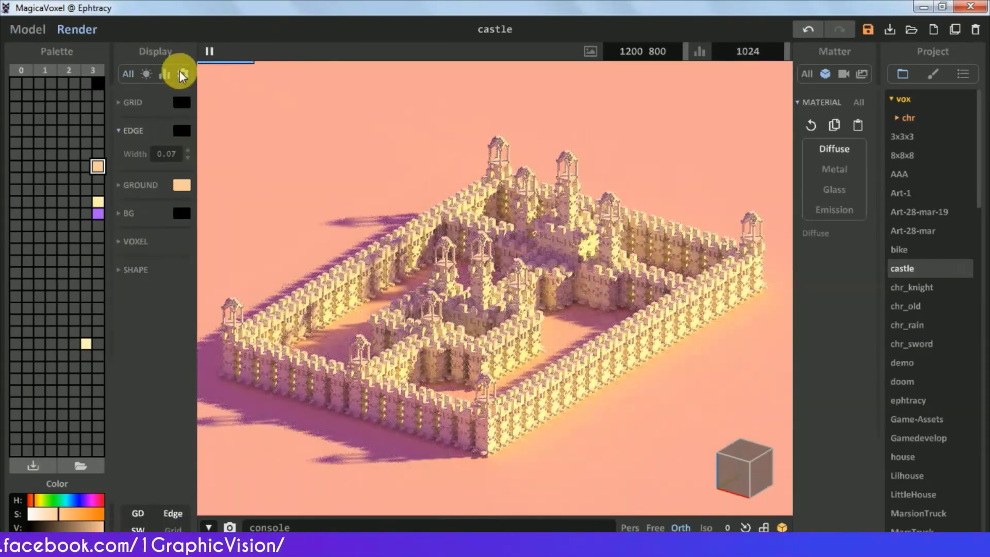
{"action": "left_click", "coordinate": [629, 528]}
{"action": "mouse_move", "coordinate": [508, 337]}
{"action": "right_mouse_down"}
{"action": "mouse_move", "coordinate": [601, 321]}
{"action": "mouse_move", "coordinate": [490, 354]}
{"action": "mouse_move", "coordinate": [593, 340]}
{"action": "right_mouse_up"}
{"action": "left_click", "coordinate": [681, 527]}
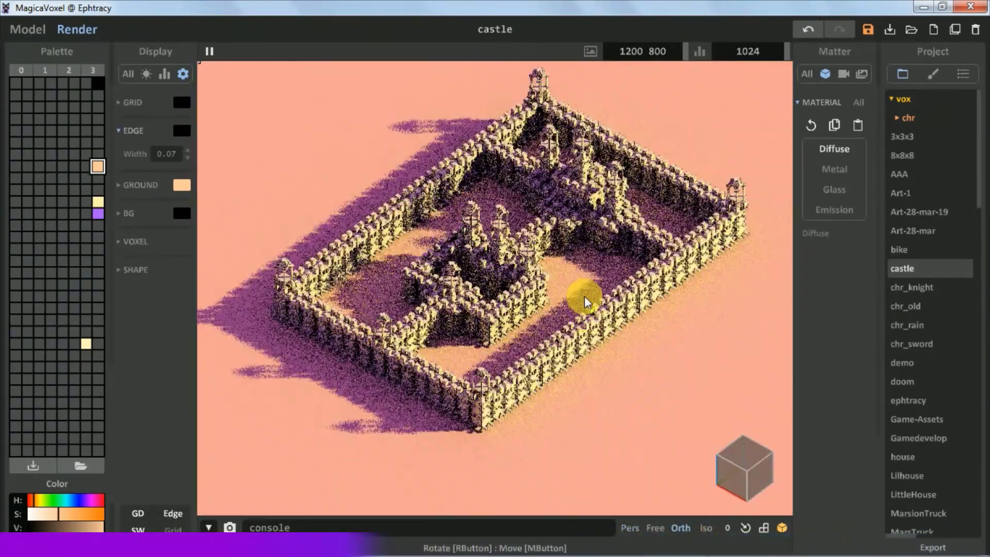
{"action": "left_click", "coordinate": [7, 52]}
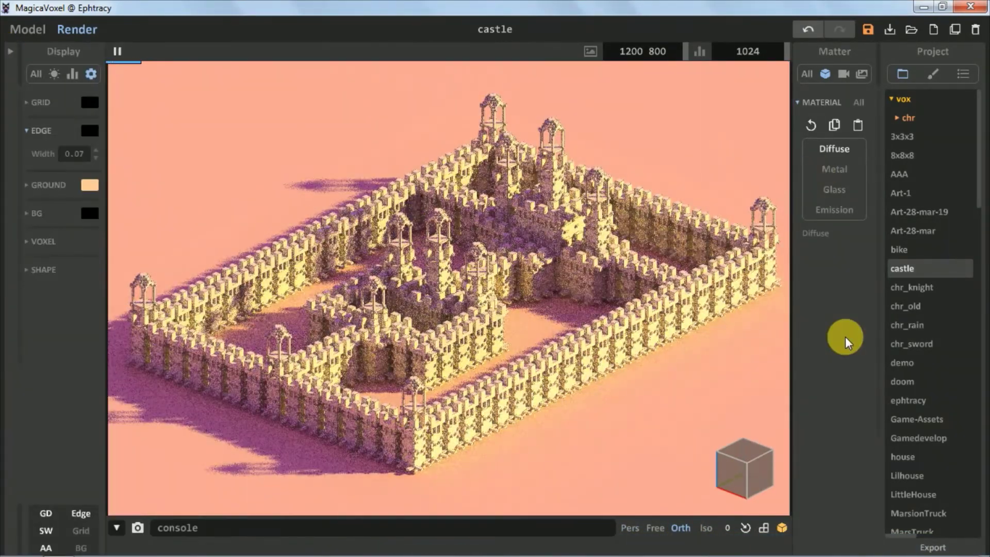